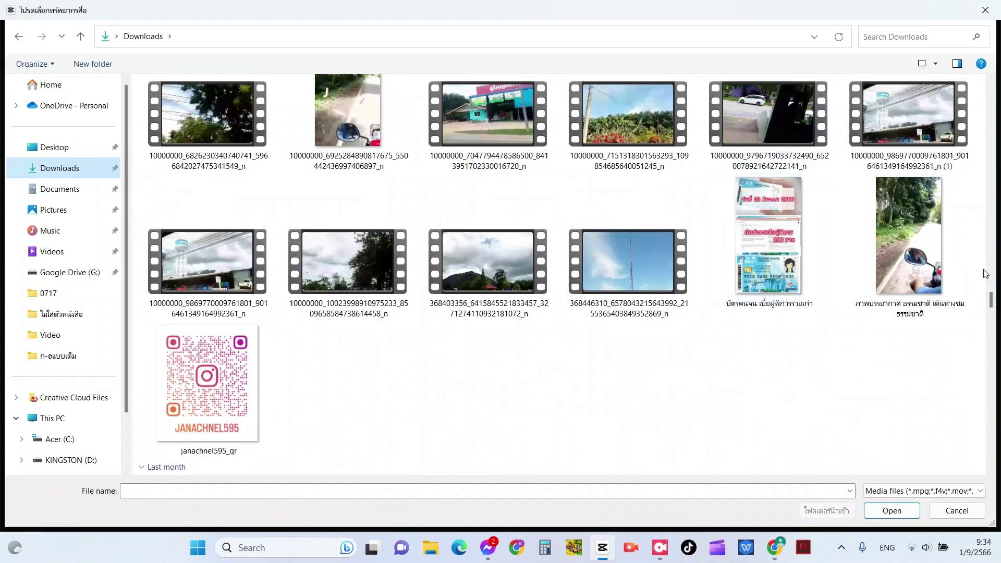
Step: Look through the Downloads folder and its flashวาดเอง subfolder for a media file to import
click(991, 314)
drag(992, 313, 994, 339)
double_click(527, 314)
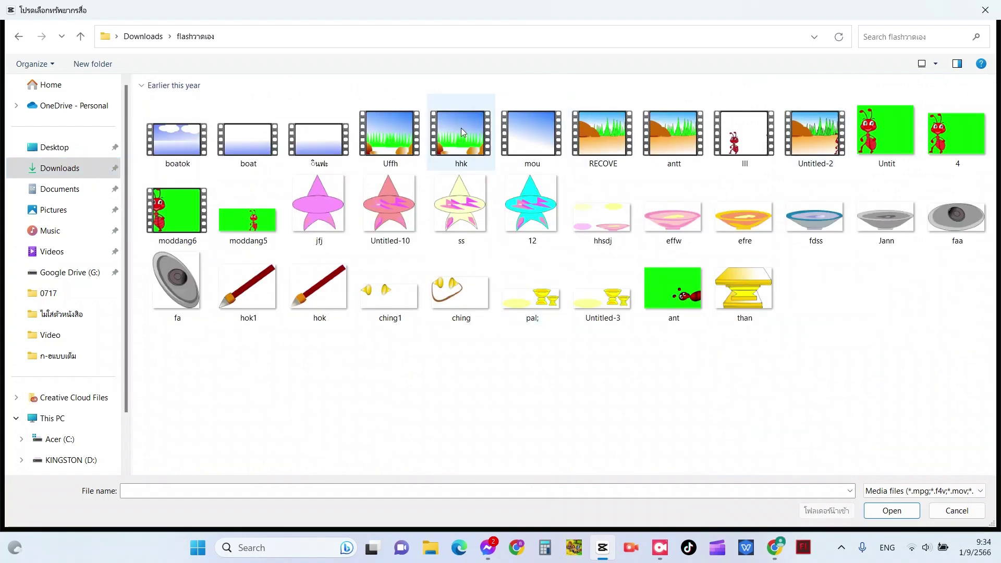
click(143, 36)
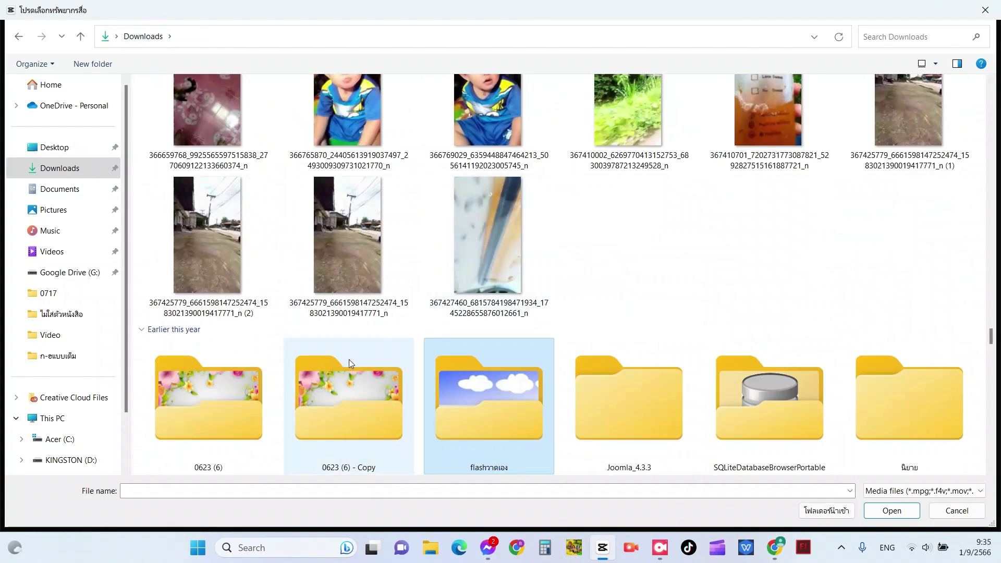
scroll(678, 355, down, 5)
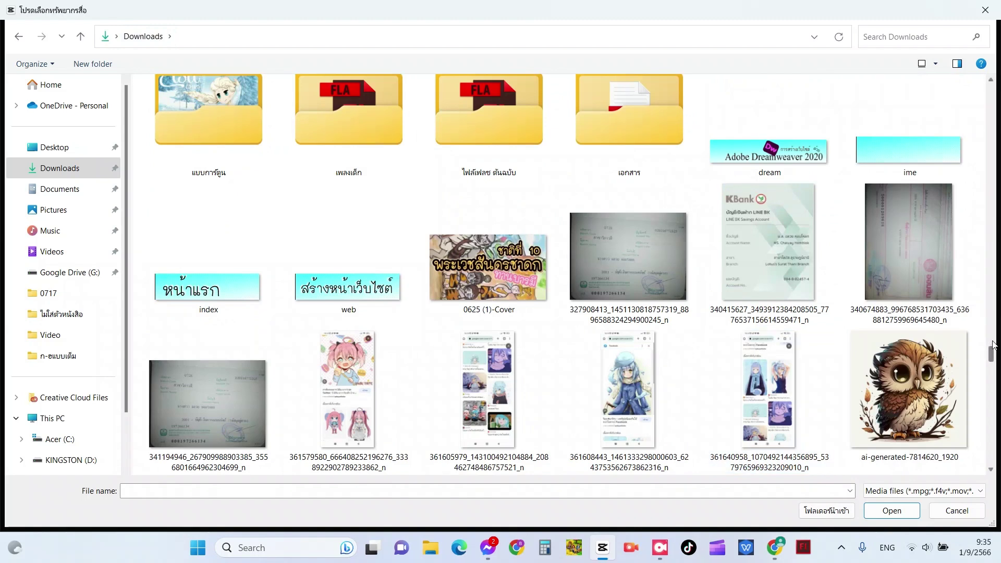
scroll(991, 347, up, 5)
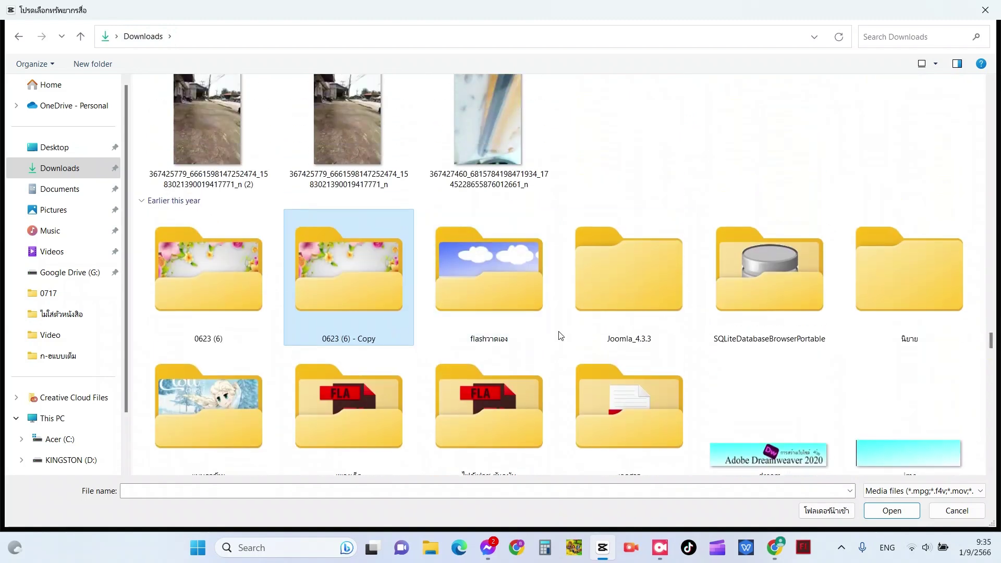
Step: Try to open the location สามามารถรับใบประกาศจบได้ from the KINGSTON (D:) drive
click(97, 460)
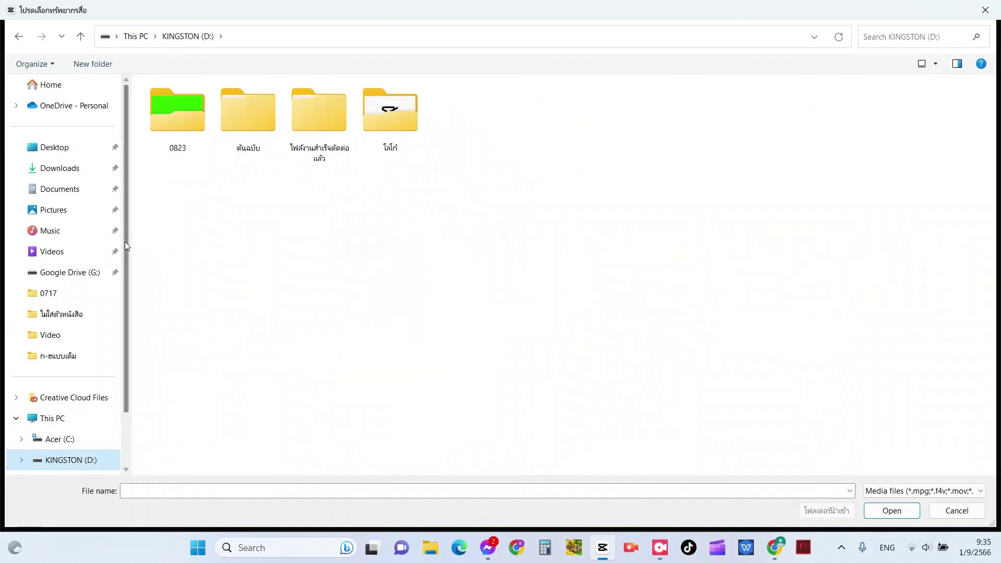
click(399, 38)
text(สามมารถรับใบประกาศจบได้)
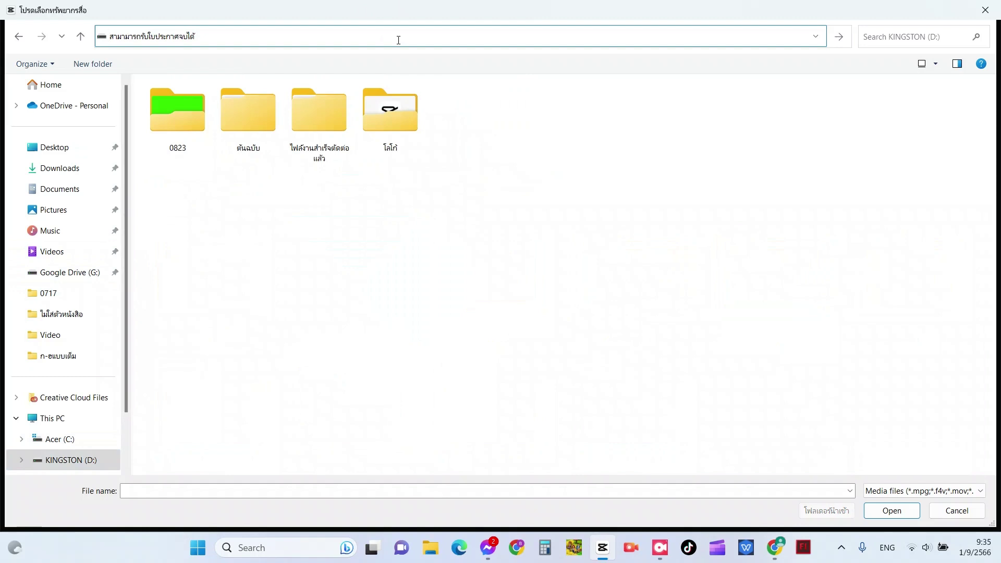
key(Return)
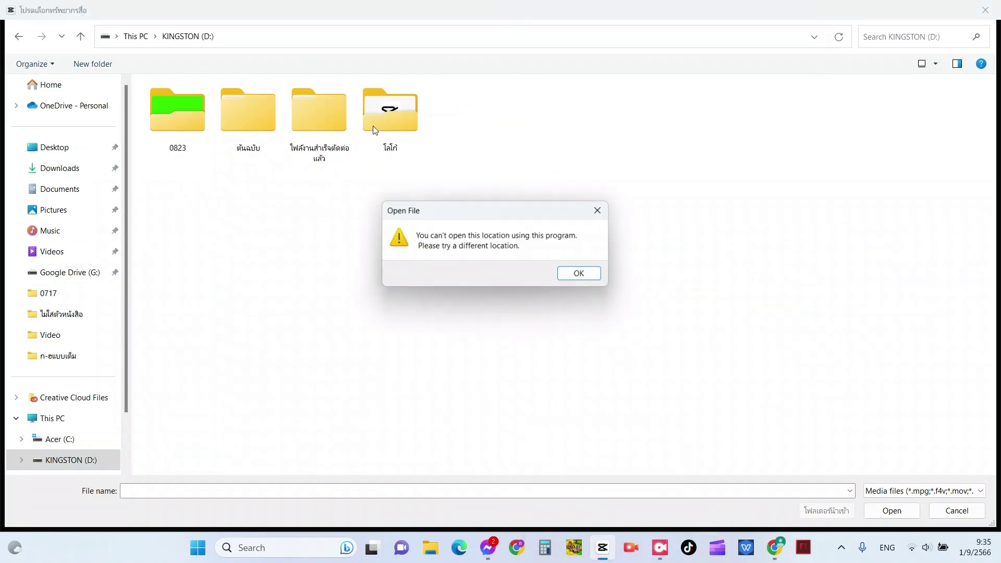
click(580, 274)
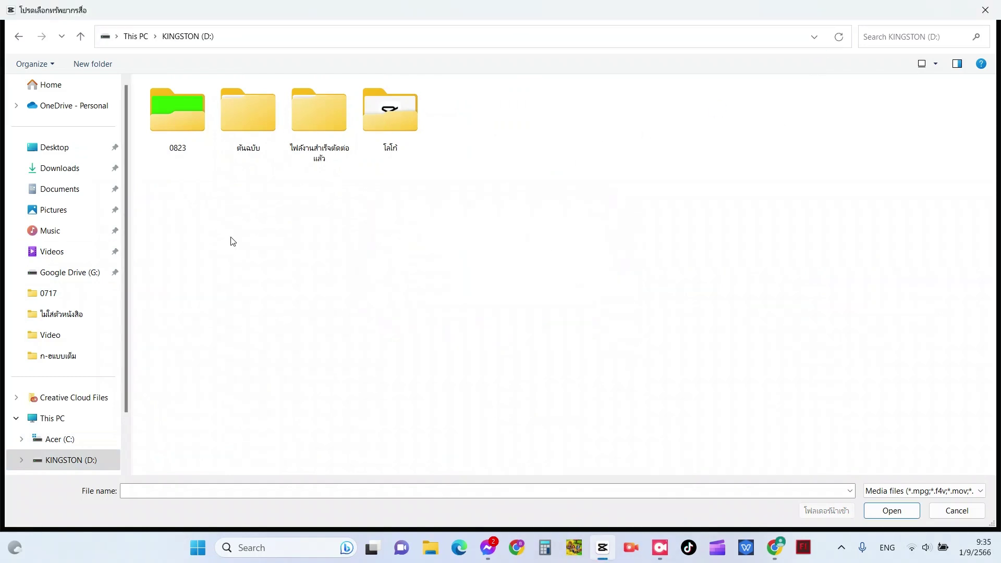
Step: Check the ก-ฮแบบเต็ม folder, and open the ไฟล์งานสำเร็จตัดต่อแล้ว folder on the KINGSTON (D:) drive
click(72, 344)
click(70, 353)
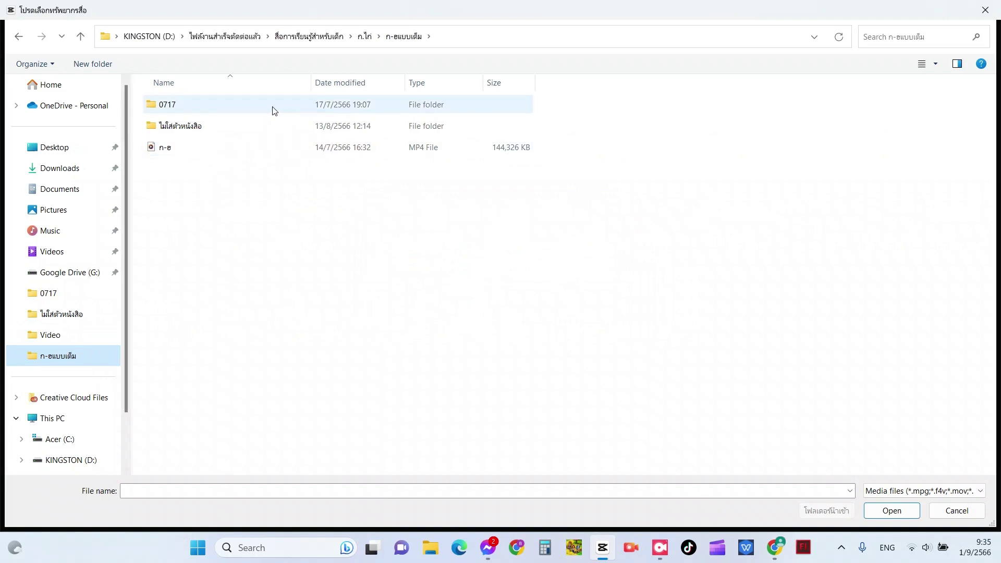
drag(126, 318, 129, 373)
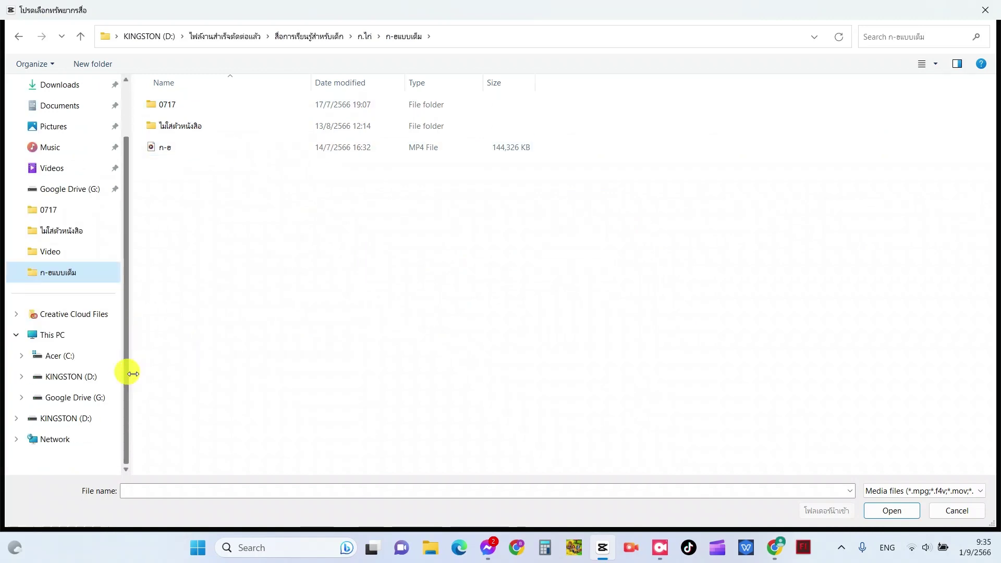
click(105, 382)
double_click(308, 121)
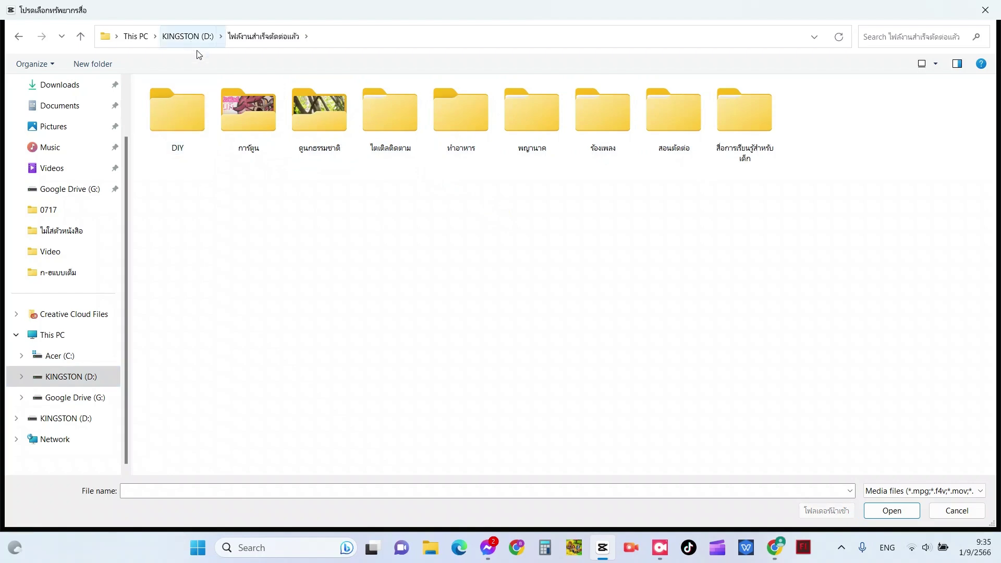
Step: Look through the การ์ตูน folder for a suitable clip and return to its parent folder
double_click(230, 109)
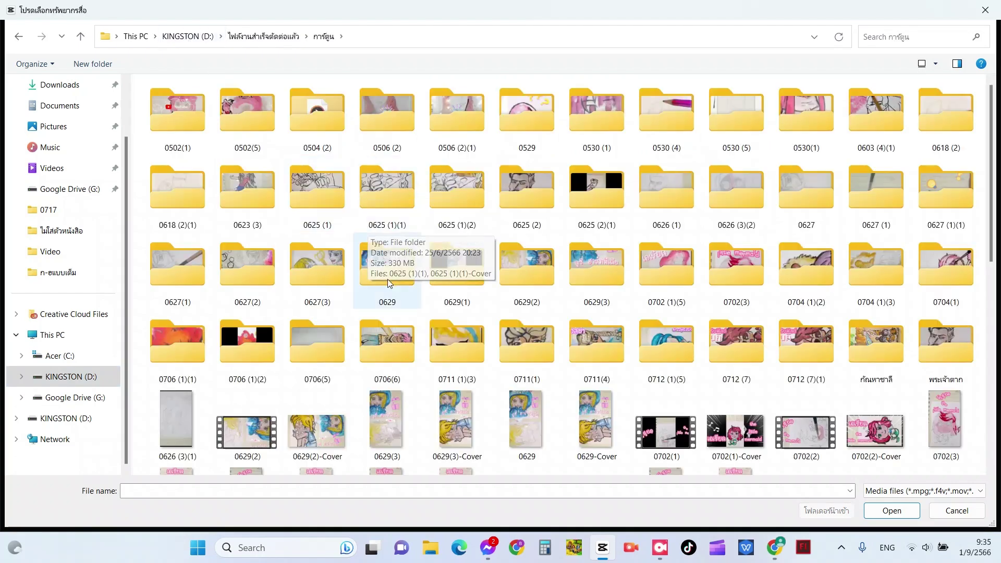
scroll(640, 437, down, 10)
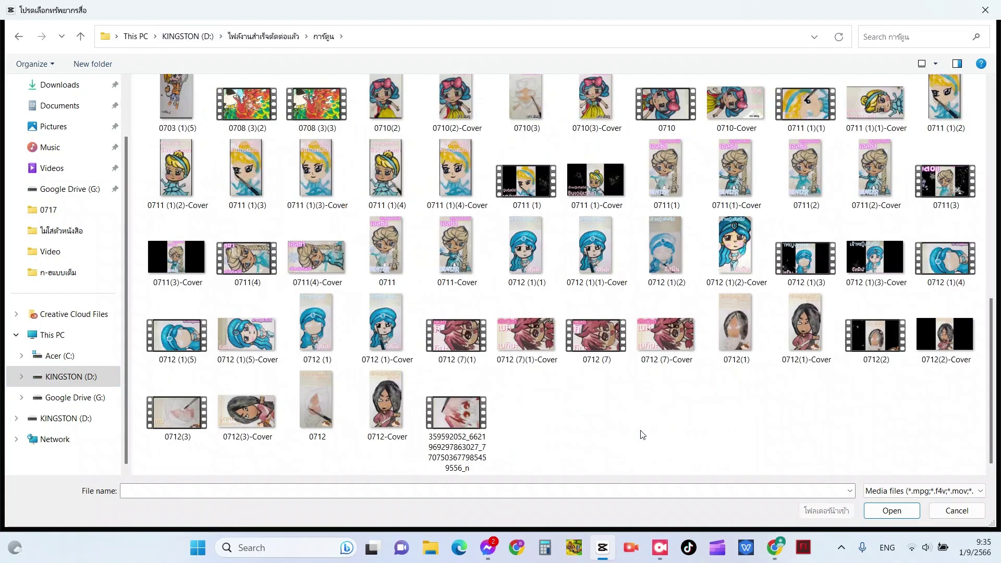
scroll(644, 440, up, 4)
scroll(644, 440, up, 4)
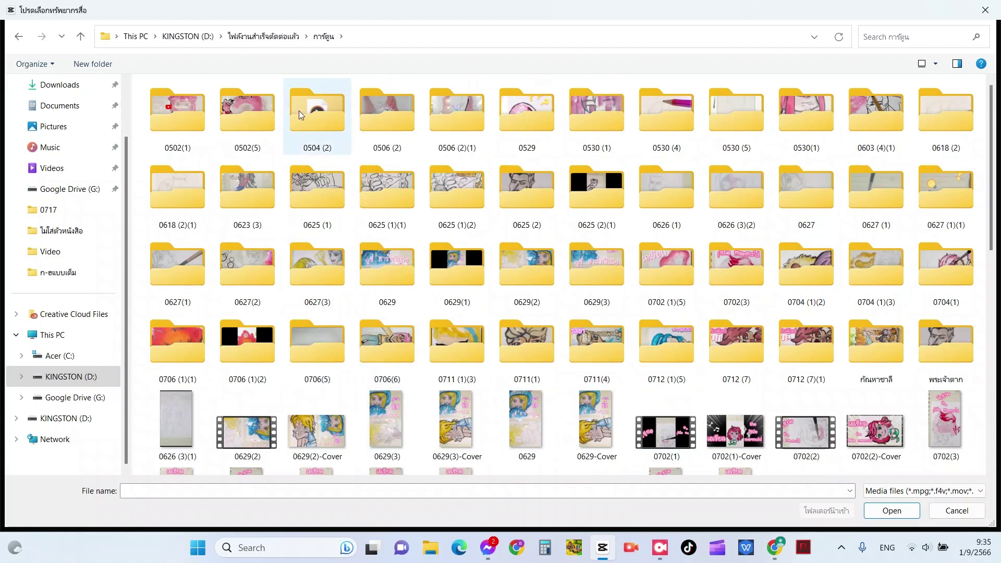
click(270, 33)
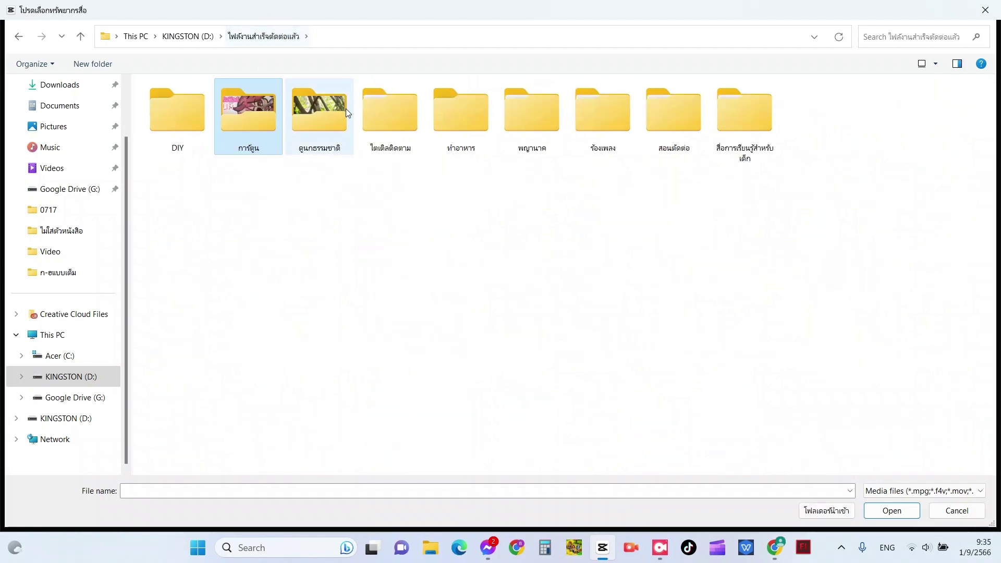
Step: Examine the 0531 (1)(2) folder inside ร้องเพลง and return to the ไฟล์งานสำเร็จตัดต่อแล้ว folder
double_click(613, 148)
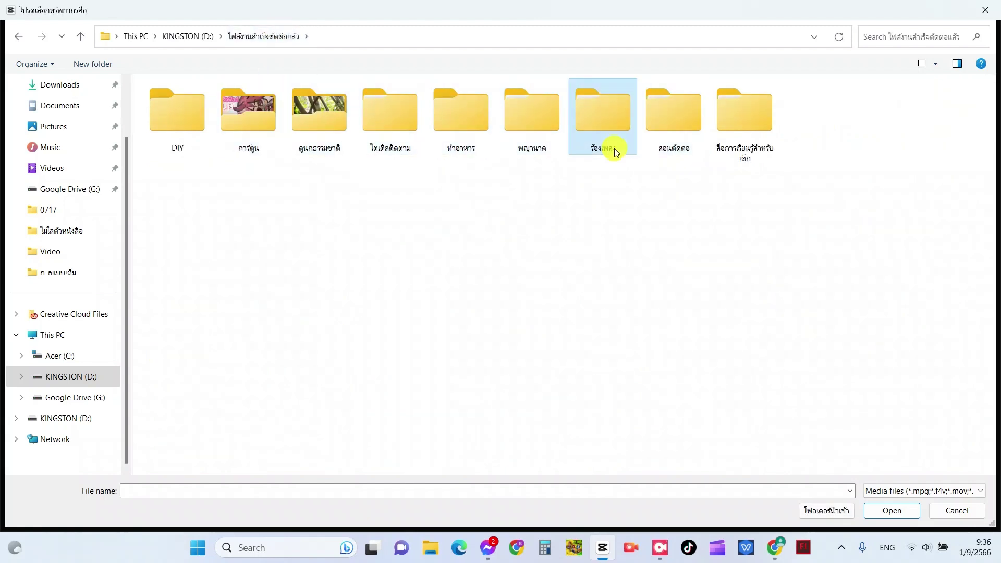
double_click(245, 100)
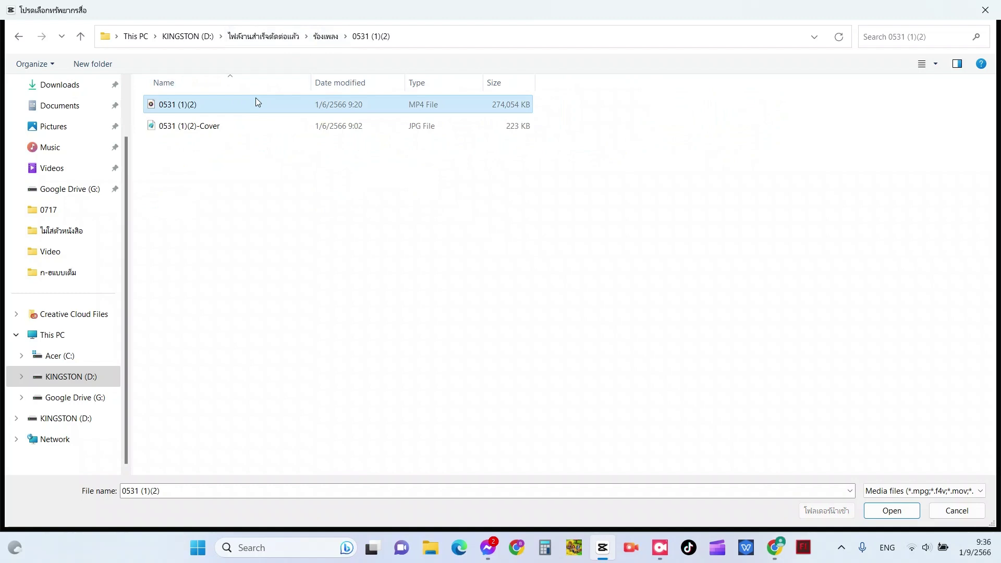
click(935, 64)
click(944, 36)
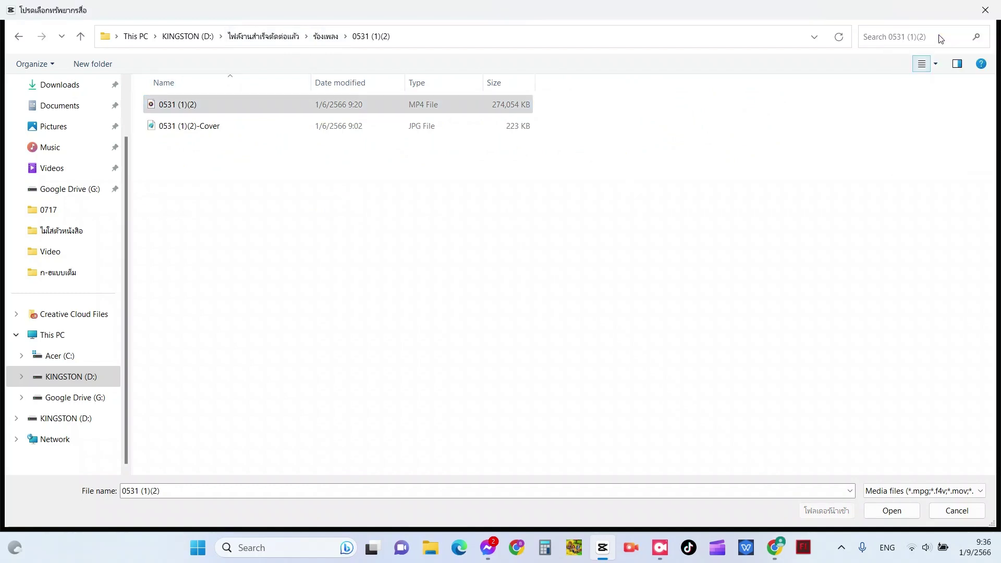
click(319, 36)
click(264, 36)
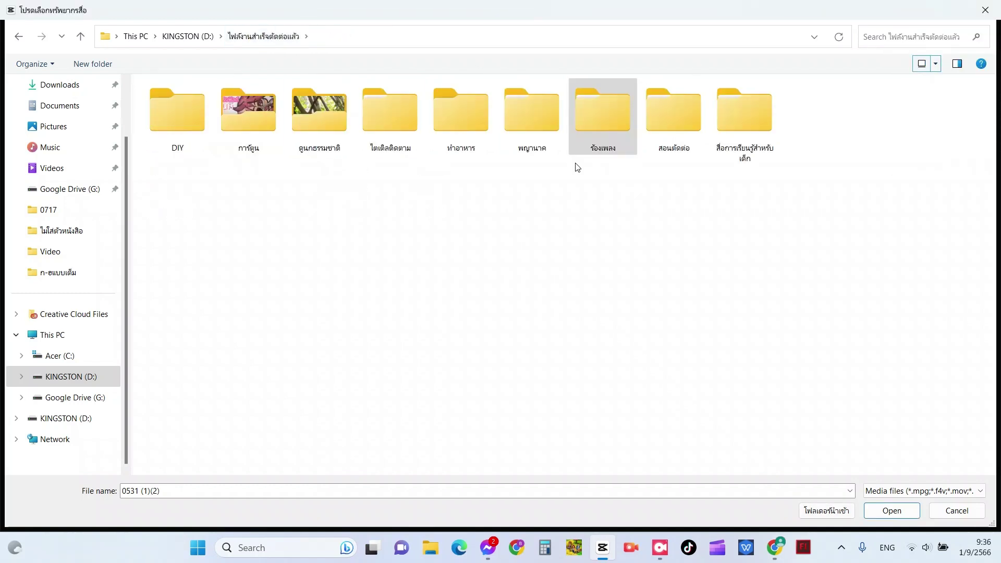
Step: Import the video 0720 (2) from the 0720 (2) folder under สื่อการเรียนรู้สำหรับเด็ก, ก.ไก่ and มด
double_click(730, 152)
double_click(267, 104)
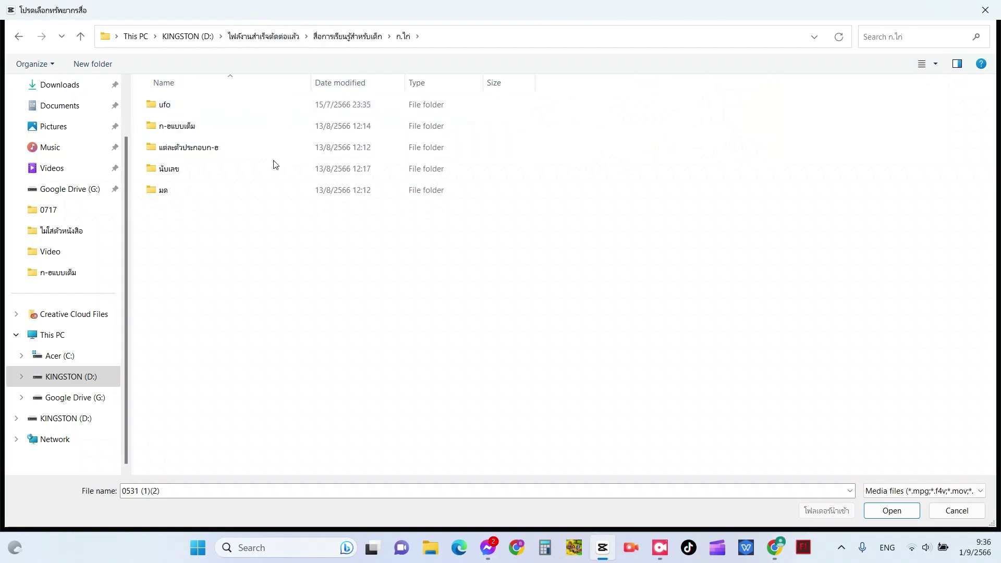
double_click(254, 190)
double_click(196, 105)
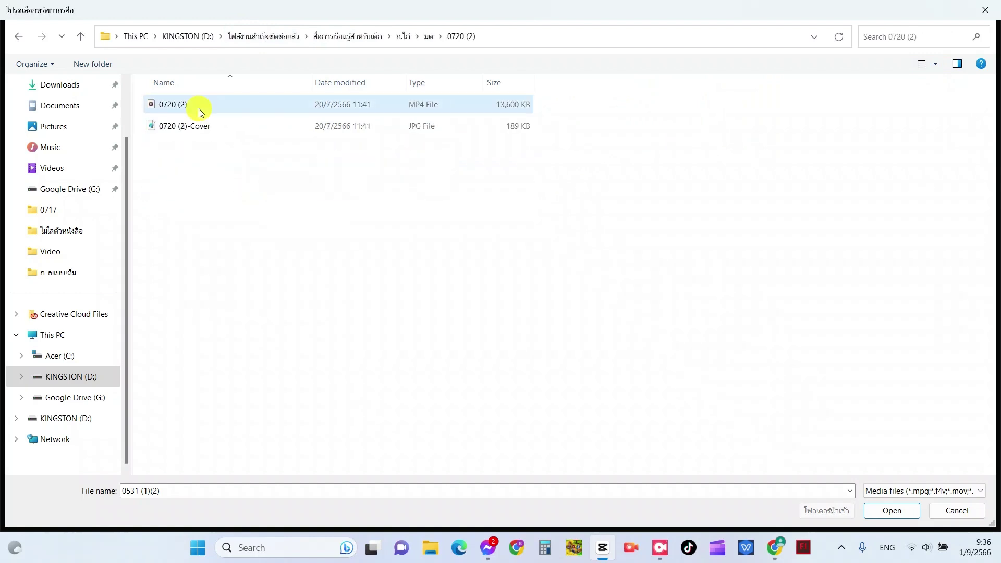
double_click(197, 105)
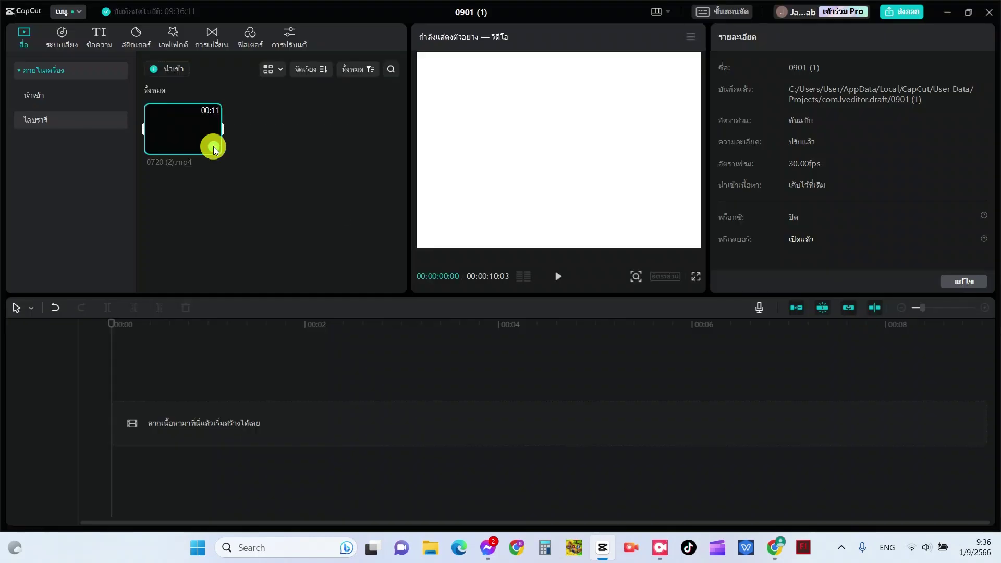
Step: Add the 0720 (2).mp4 clip to the timeline and play its first few seconds
click(215, 150)
click(557, 274)
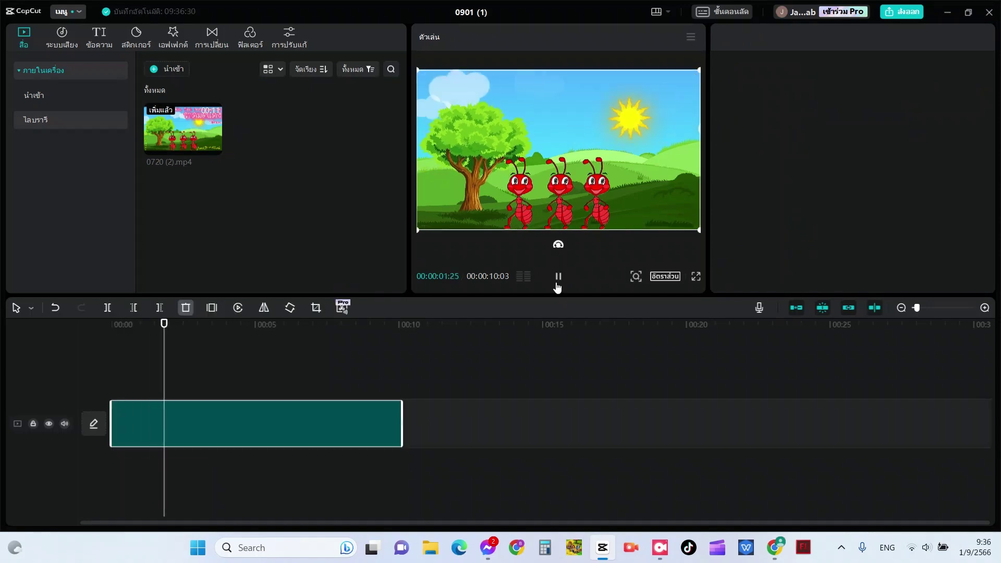
click(556, 285)
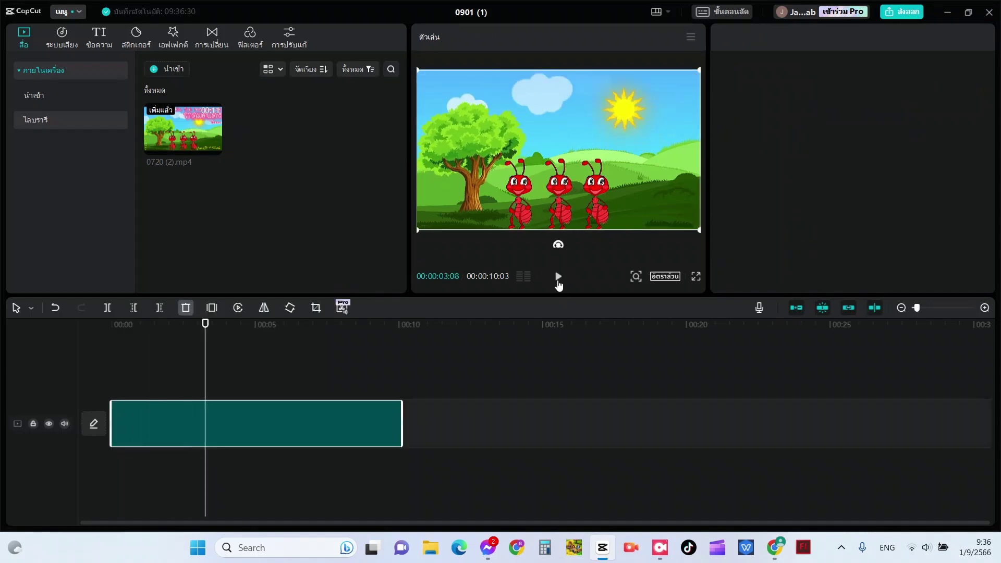
Step: Duplicate the timeline clip and place the copy directly after the original on the main track
click(197, 347)
click(332, 436)
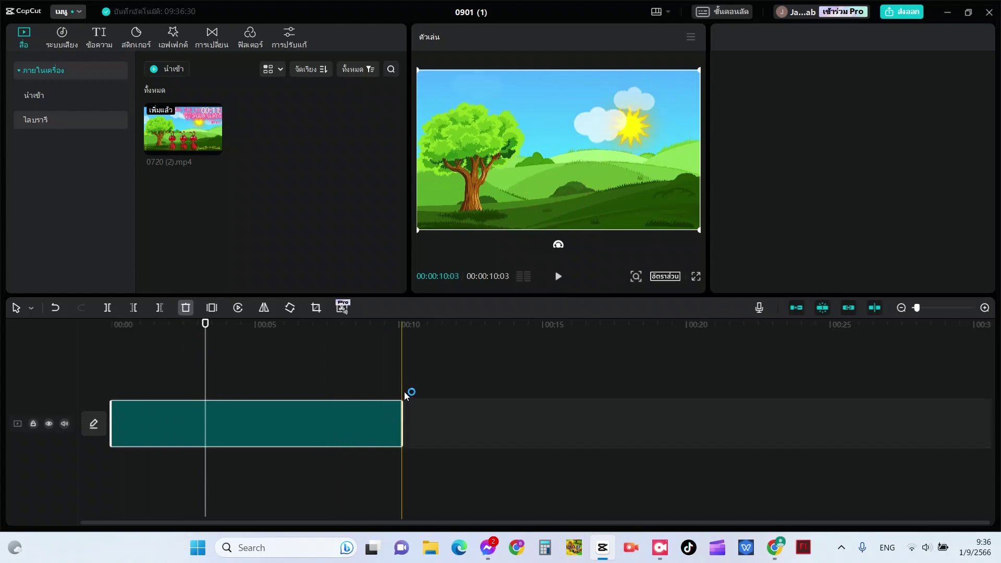
key(ctrl+b)
key(ctrl+v)
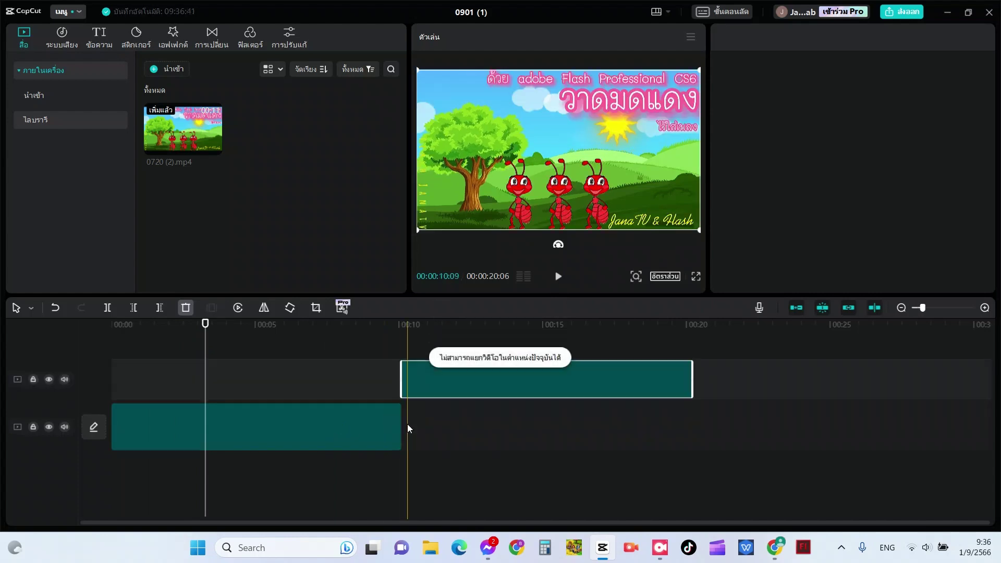
drag(454, 379, 455, 430)
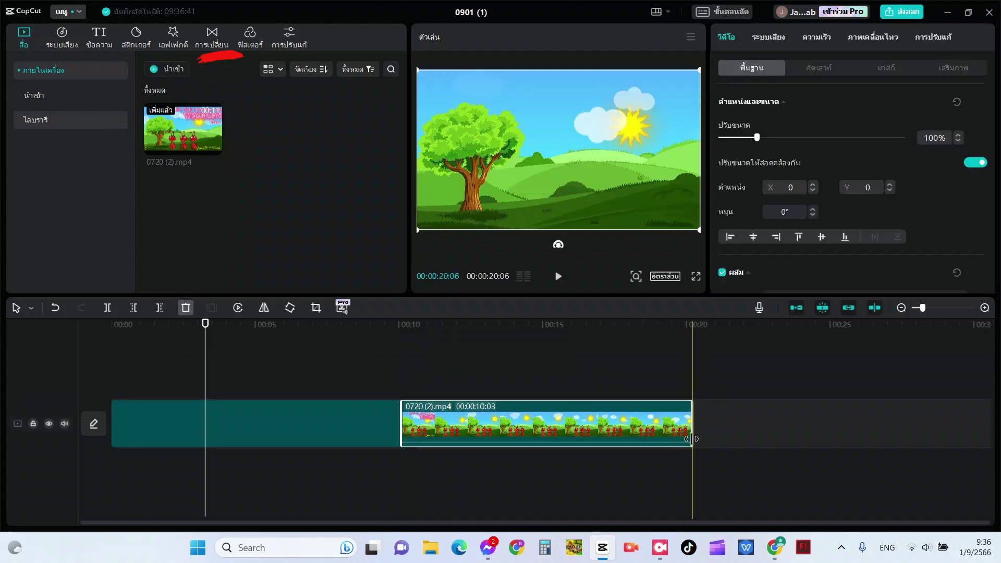
Step: Paste a third copy of the clip and place it at the end of the main track
drag(691, 438, 697, 439)
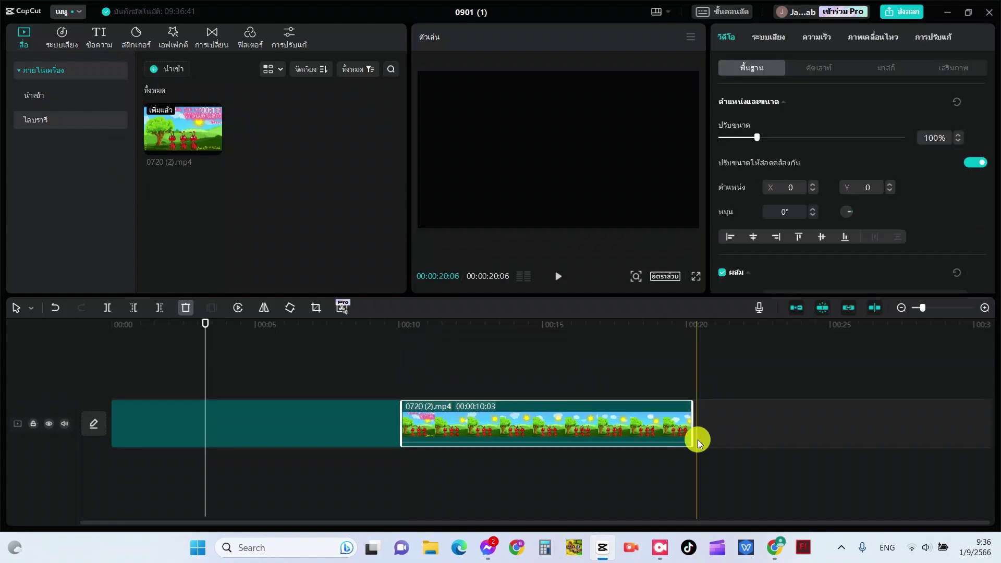
click(697, 439)
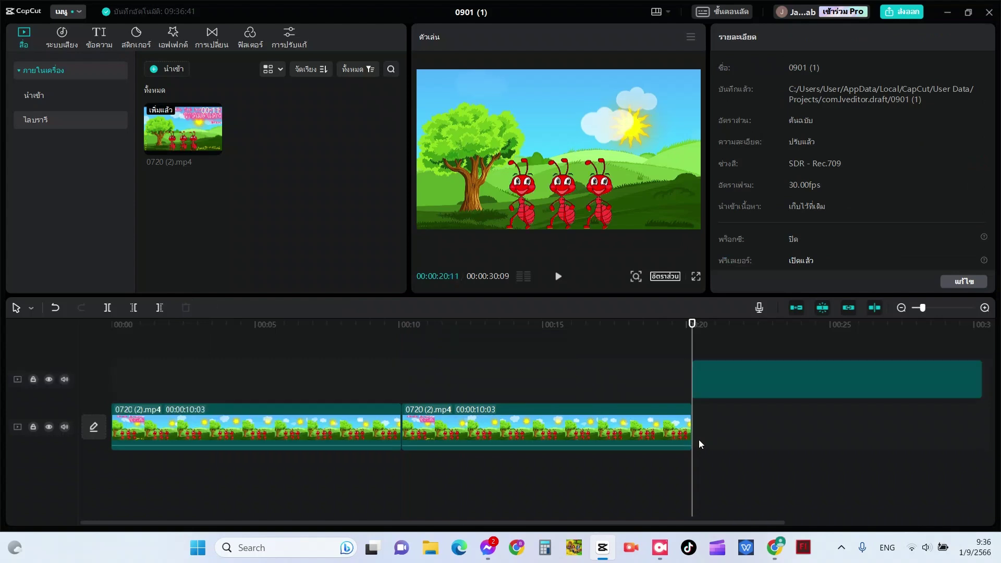
drag(720, 382, 724, 436)
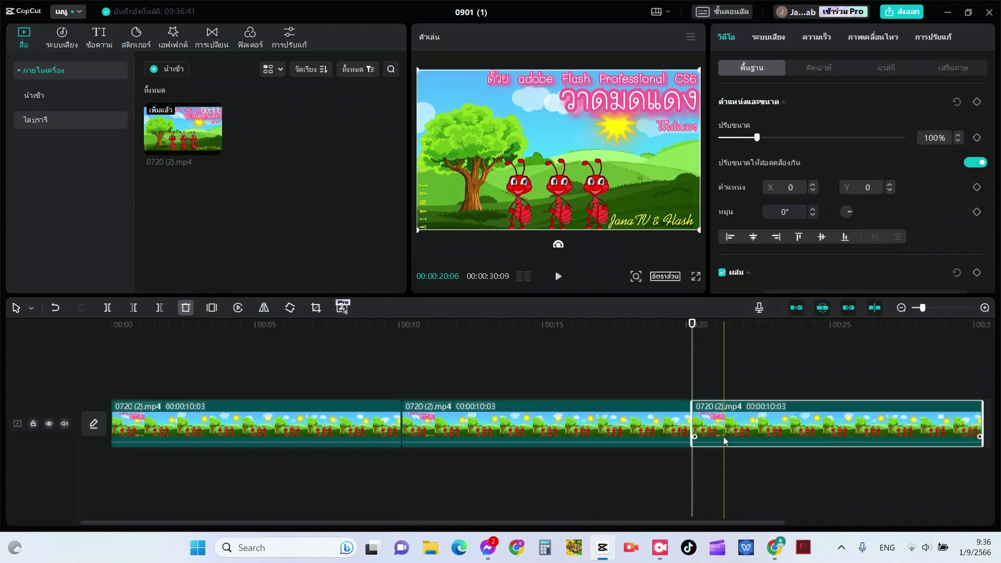
Step: Paste a fourth copy of the clip and insert it directly after the first clip on the main track
click(397, 417)
key(ctrl+b)
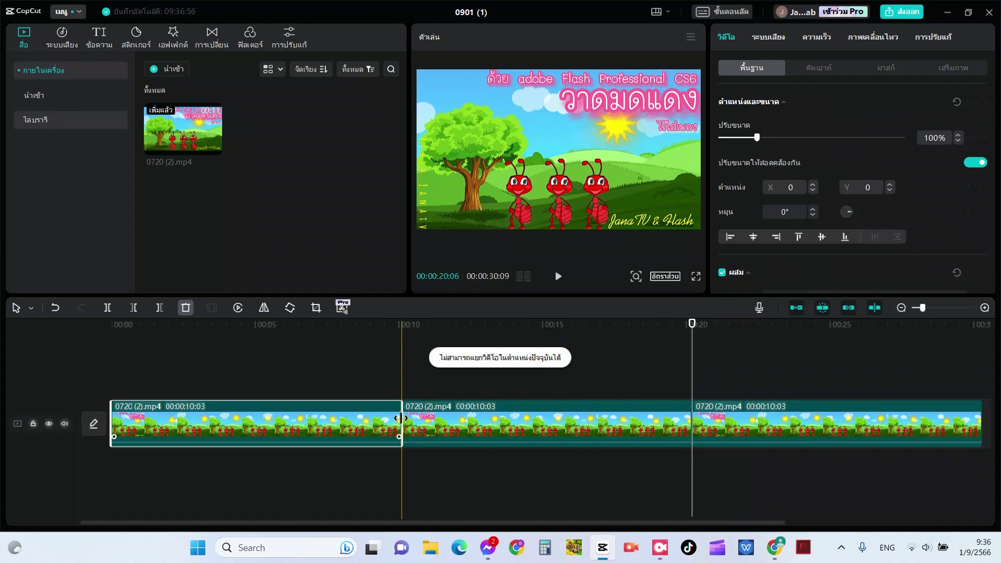
drag(404, 416, 414, 433)
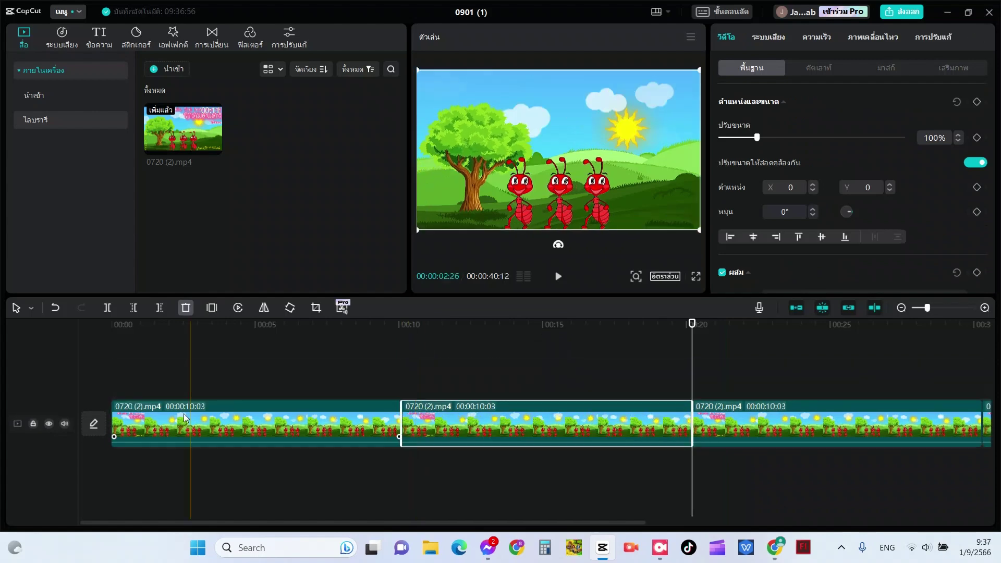
Step: Add a default text to the timeline starting at 00:00:00:07
click(118, 354)
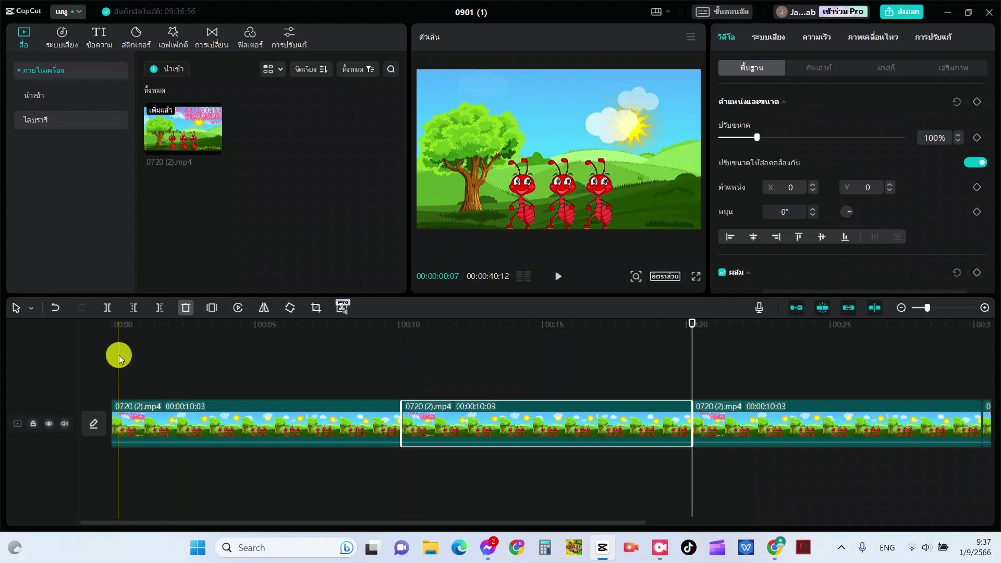
click(99, 37)
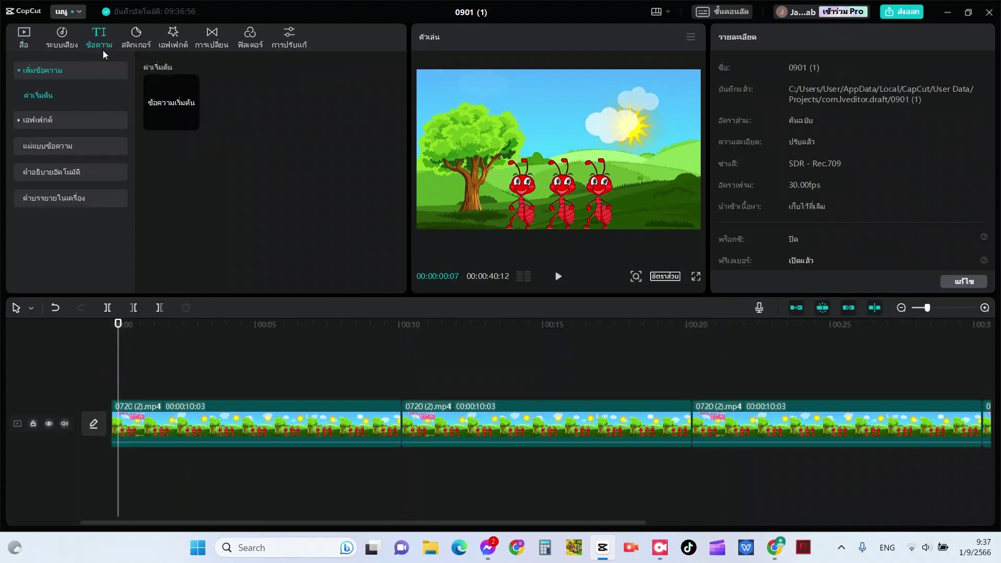
click(190, 122)
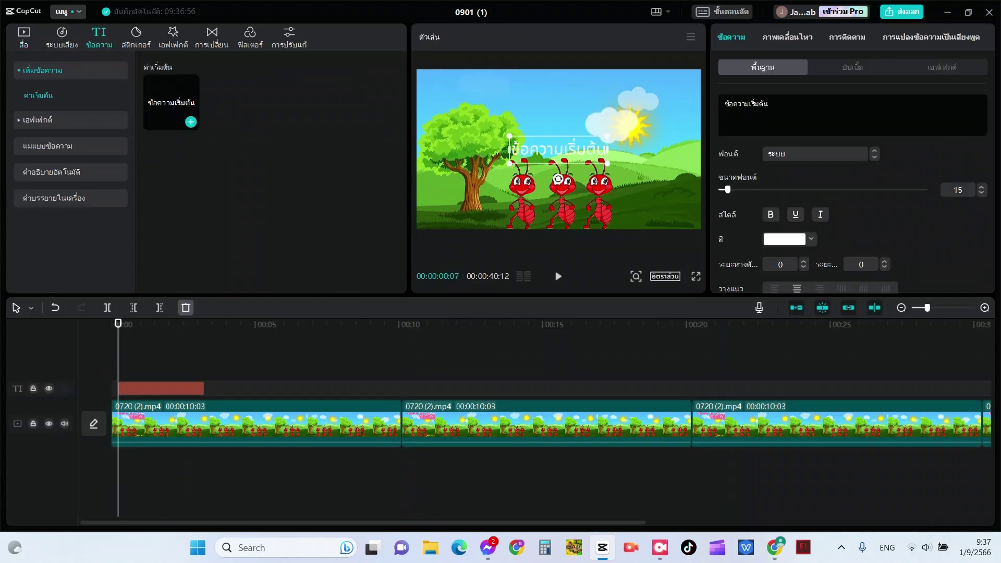
Step: Replace the default text with the letter A, enlarge it and place it over the tree in the picture
drag(569, 137, 522, 96)
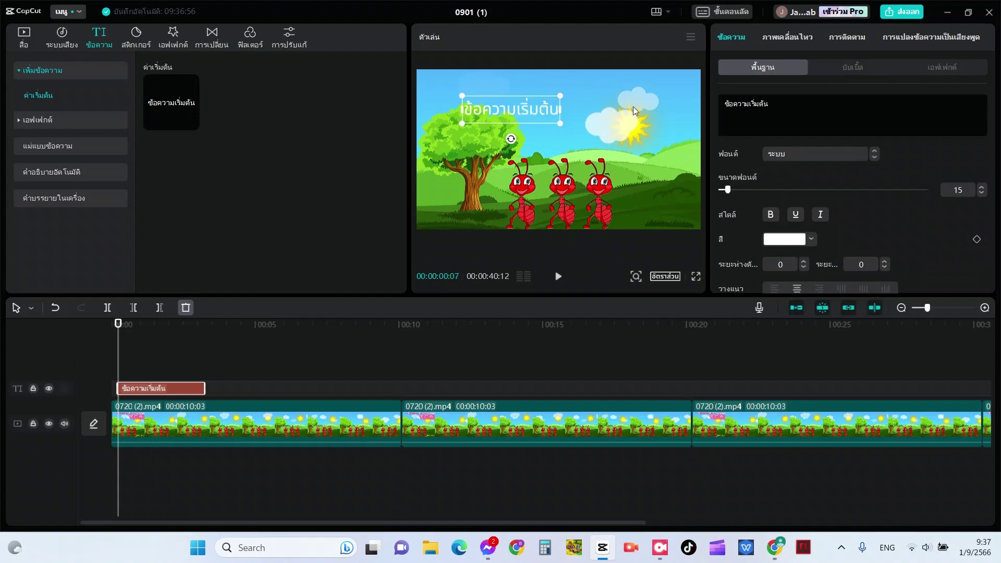
drag(769, 104, 717, 103)
key(BackSpace)
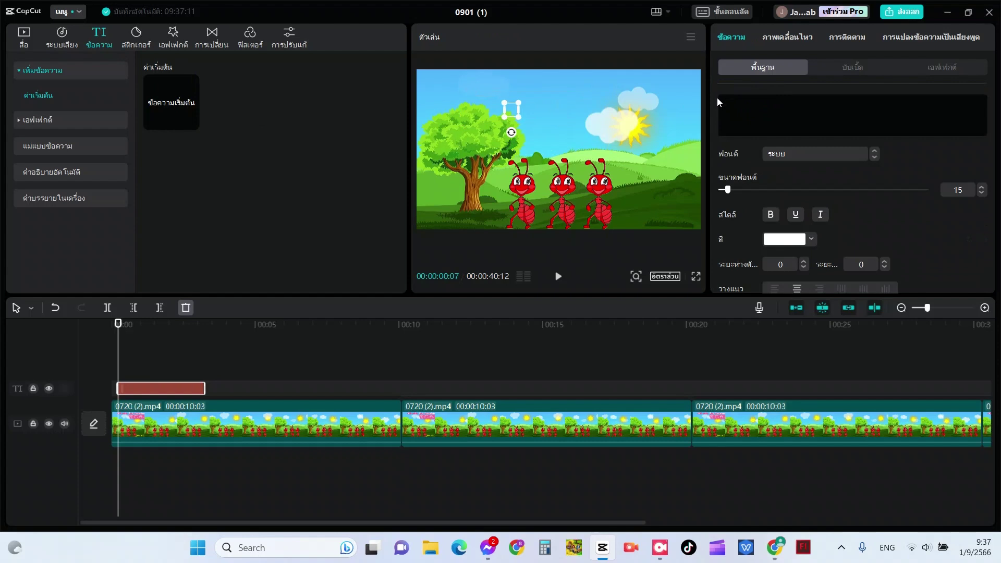
text(A)
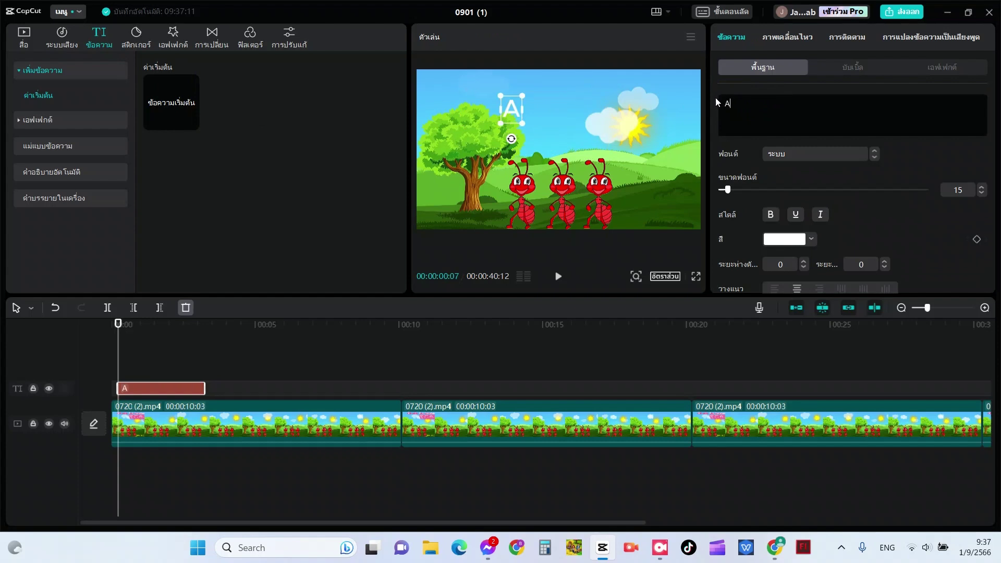
drag(515, 120, 540, 159)
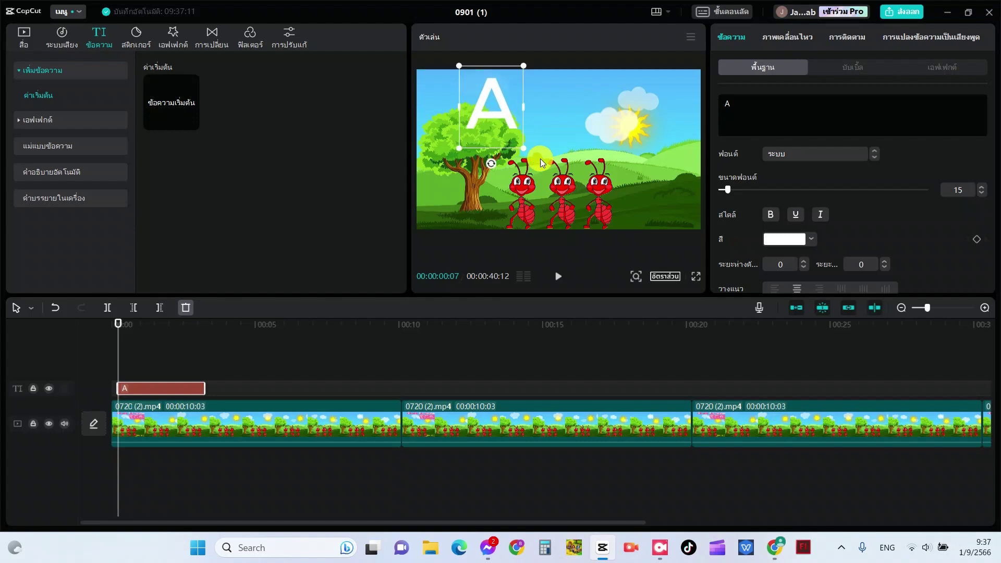
drag(496, 123, 465, 141)
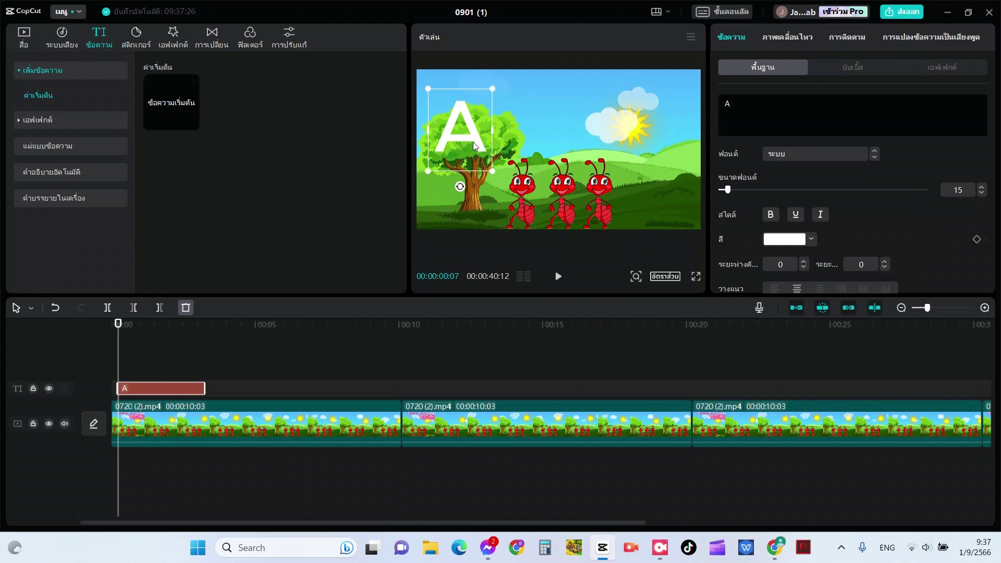
Step: Paste a copy of the A text beside the original in the picture and change the copy to a lowercase a
key(ctrl+v)
drag(474, 141, 535, 142)
click(746, 101)
click(716, 99)
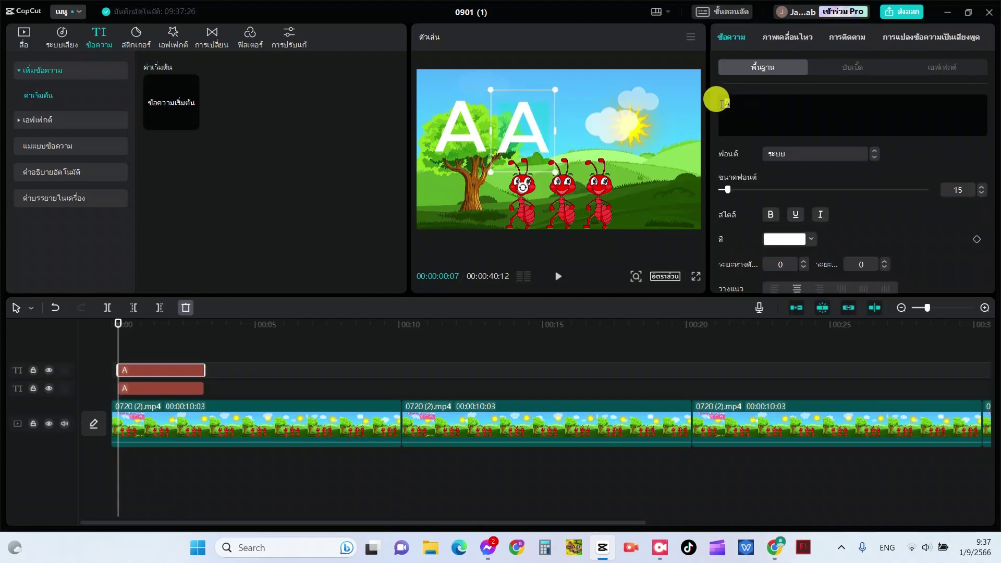
key(BackSpace)
text(a)
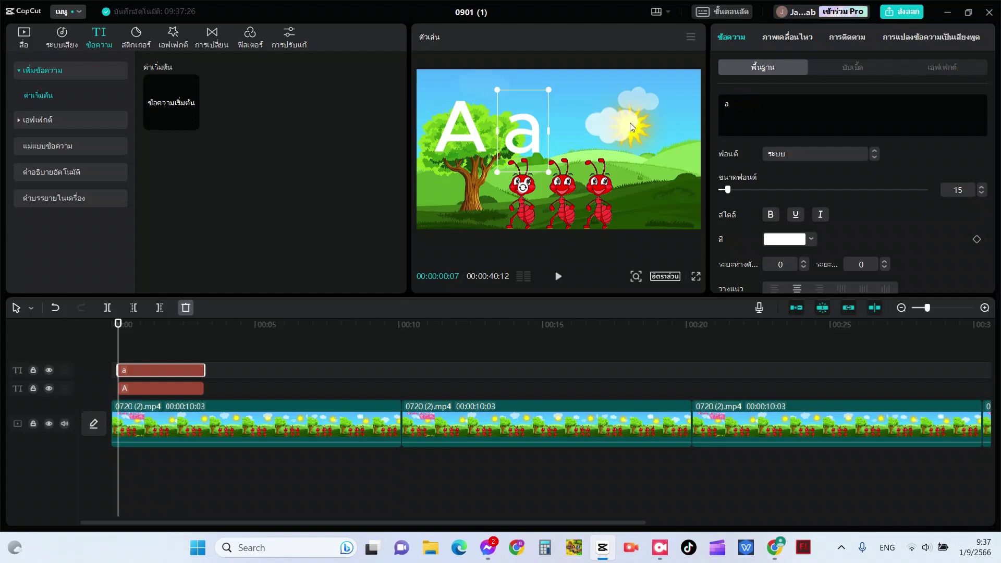
Step: Shrink the lowercase a and place it close beside the capital A
mouse_move(516, 140)
mouse_down()
mouse_move(624, 137)
mouse_move(504, 136)
mouse_up()
drag(537, 88, 512, 141)
click(471, 141)
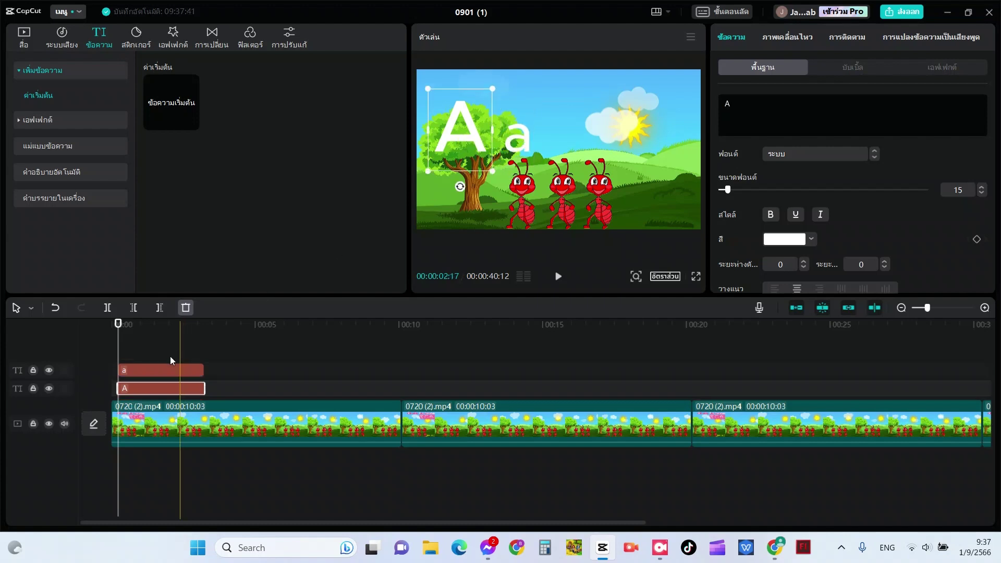
click(196, 370)
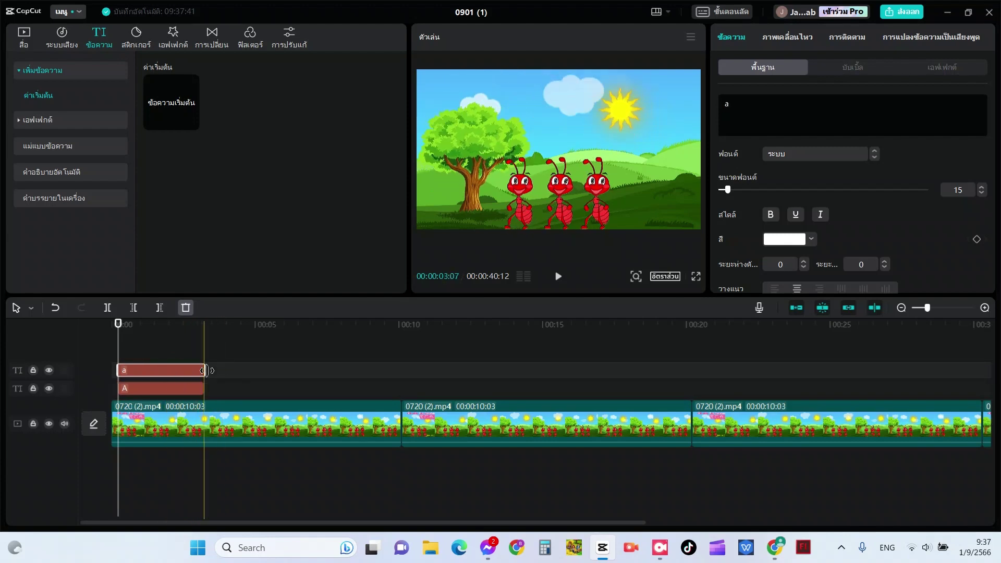
click(160, 390)
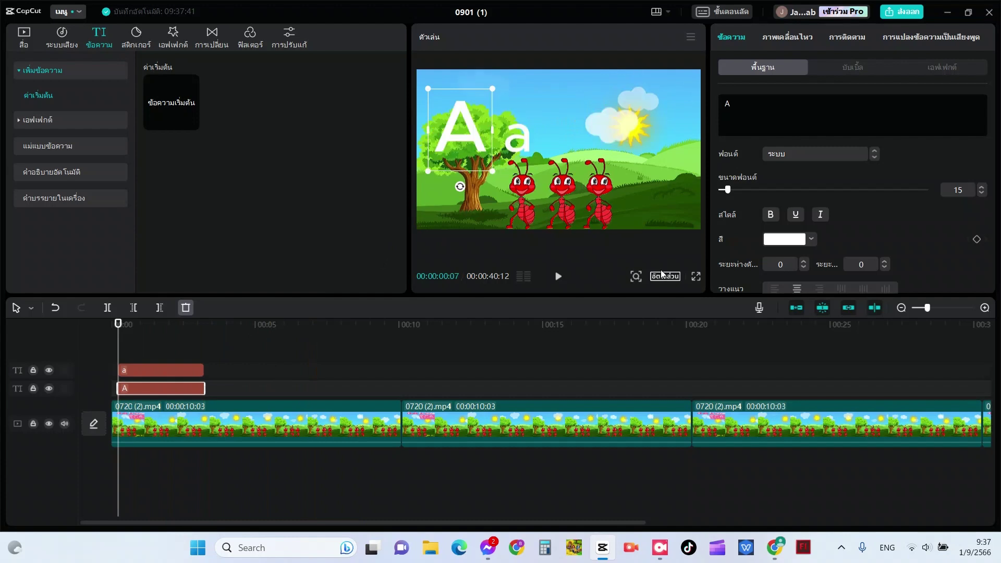
click(203, 389)
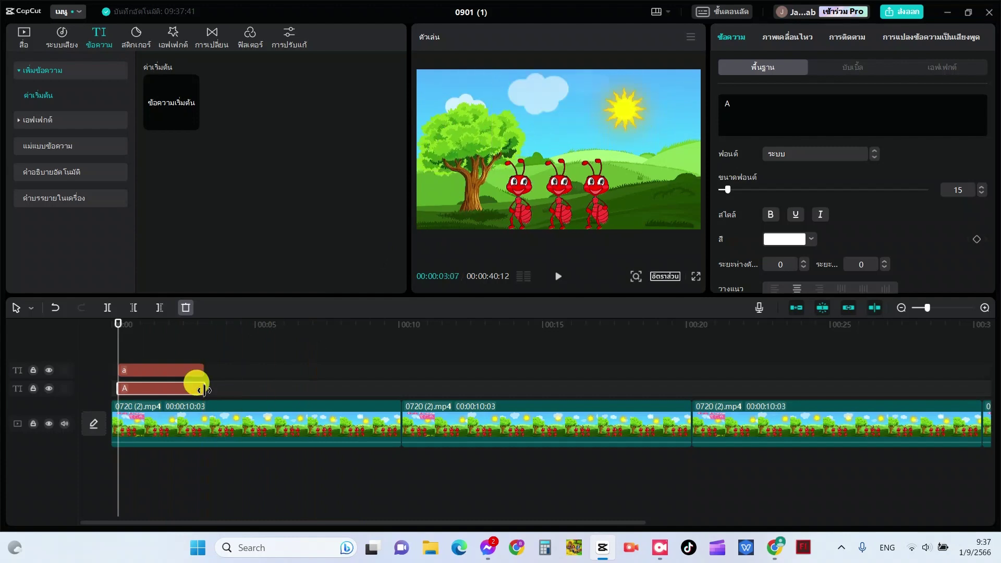
mouse_move(204, 389)
mouse_down()
mouse_move(257, 386)
mouse_move(194, 385)
mouse_move(204, 390)
mouse_up()
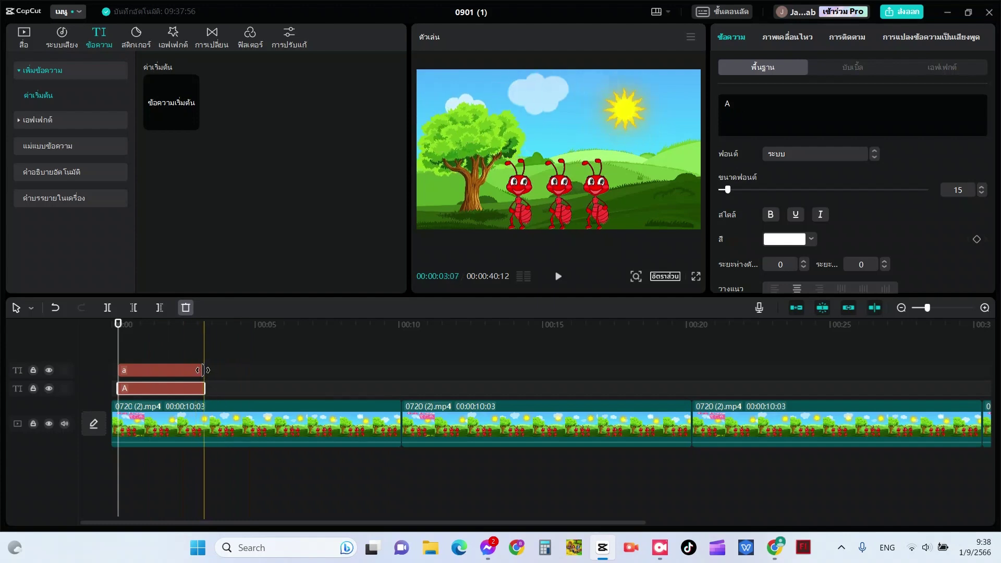
mouse_move(205, 371)
mouse_down()
mouse_move(146, 371)
mouse_move(204, 372)
mouse_up()
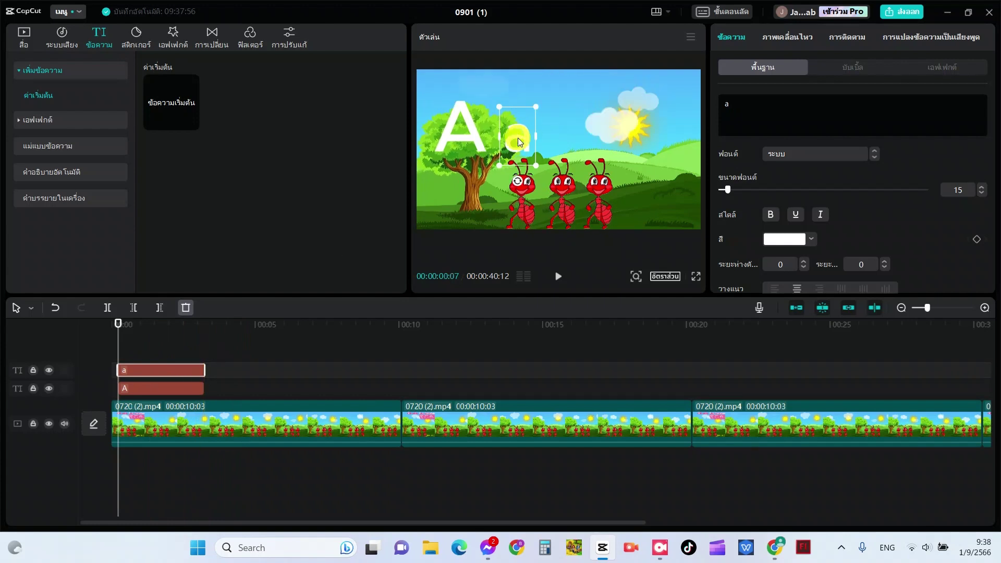
Step: Move the lowercase a over the sun, and extend the capital A text to AB, positioned over the tree
drag(517, 137, 615, 134)
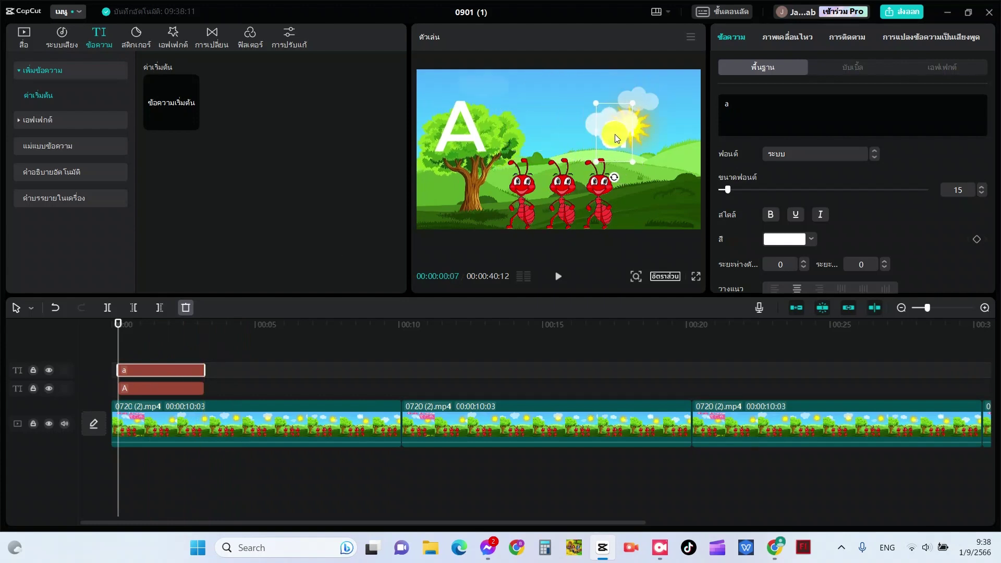
click(465, 126)
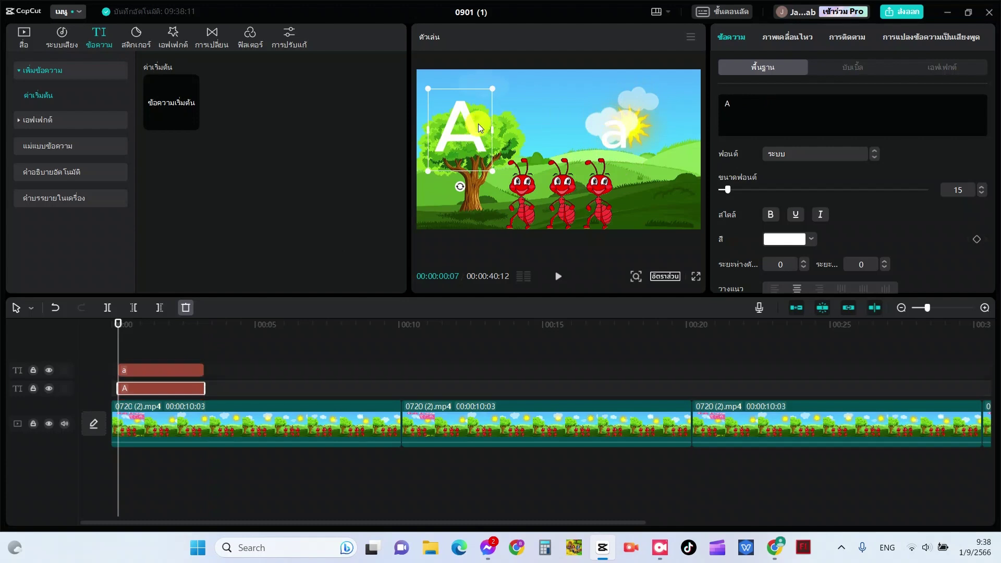
click(751, 104)
text(B)
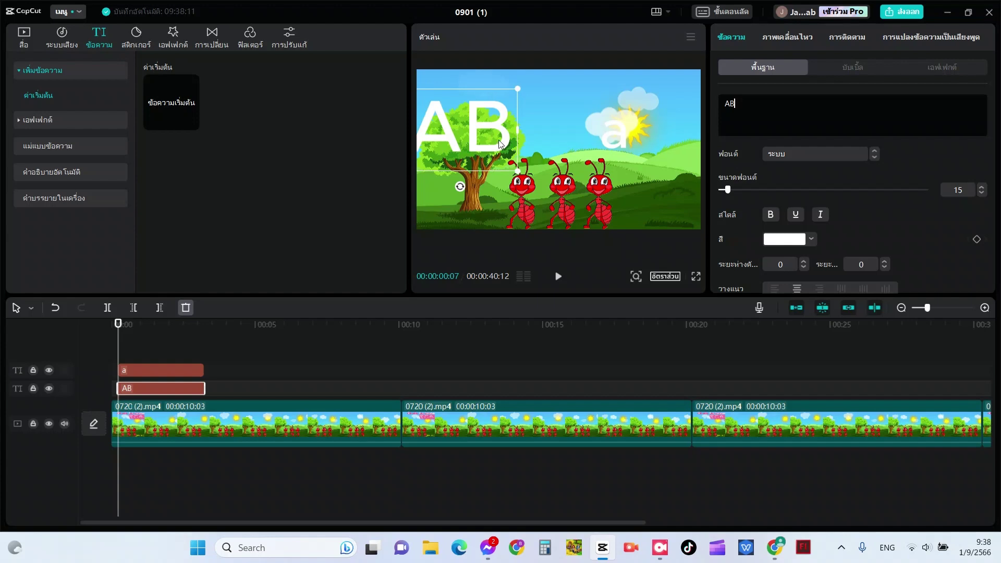
drag(527, 140, 548, 137)
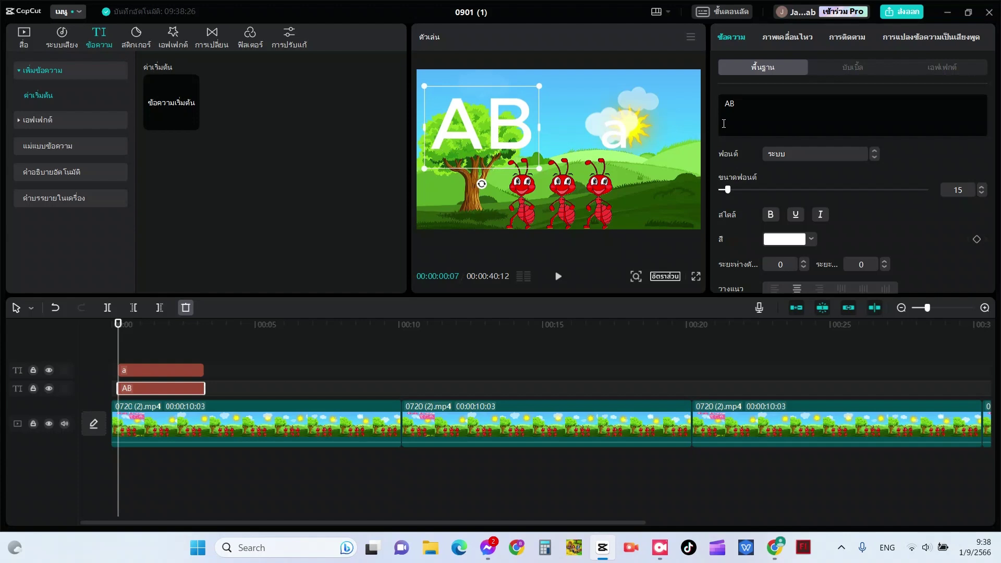
Step: Extend the AB text to ABCD EFG
click(744, 105)
text(c)
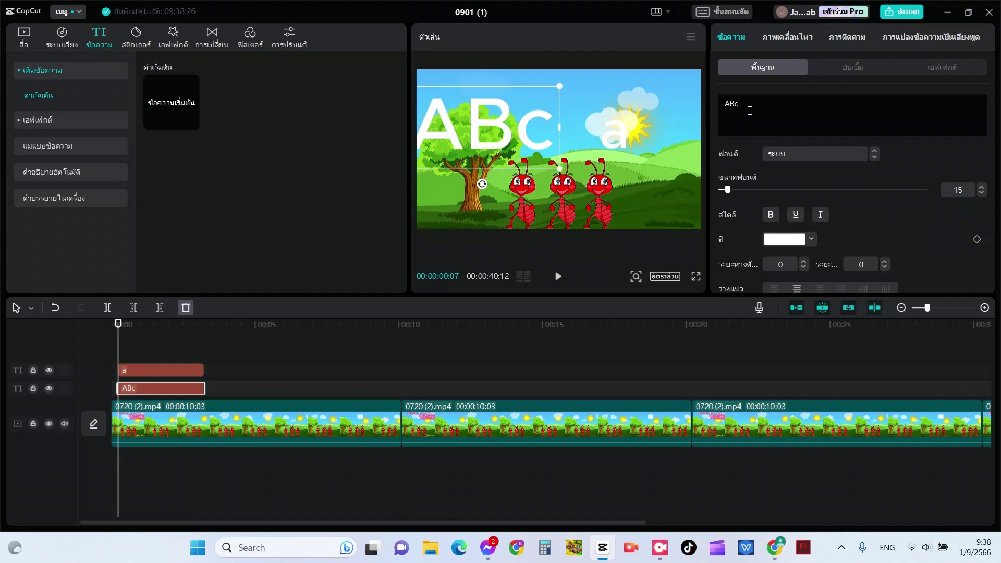
text(d)
key(BackSpace)
key(BackSpace)
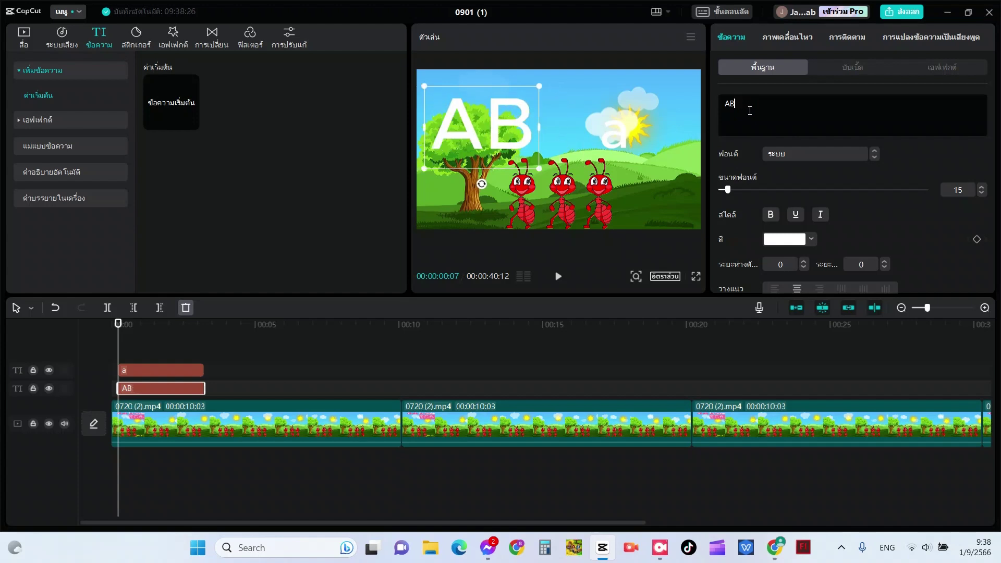
text(C)
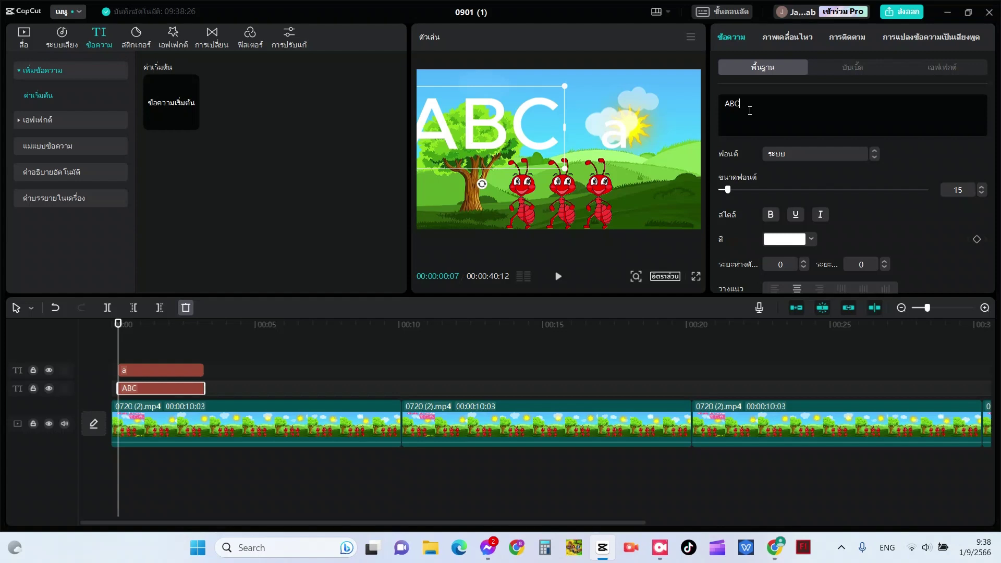
text(D E)
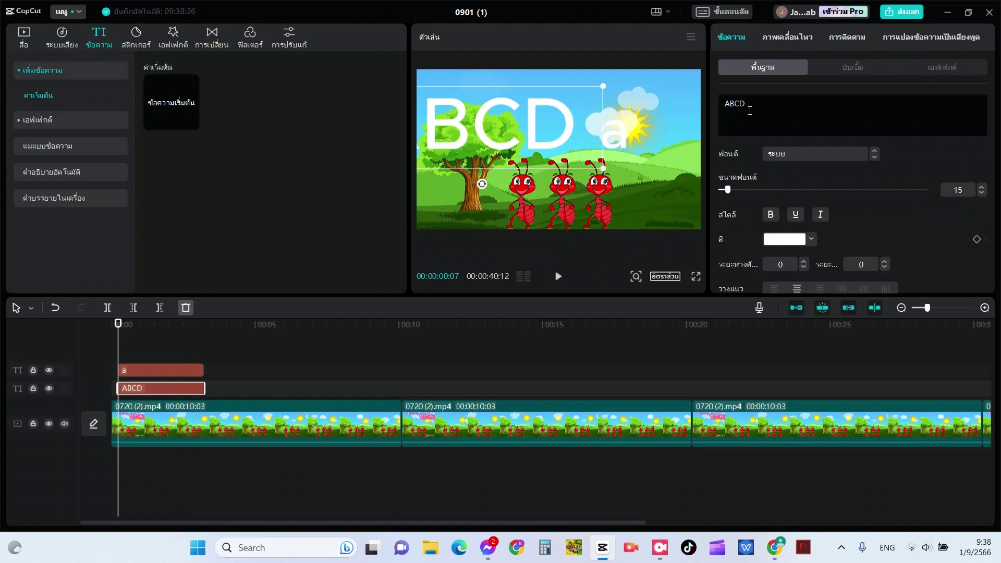
text(F)
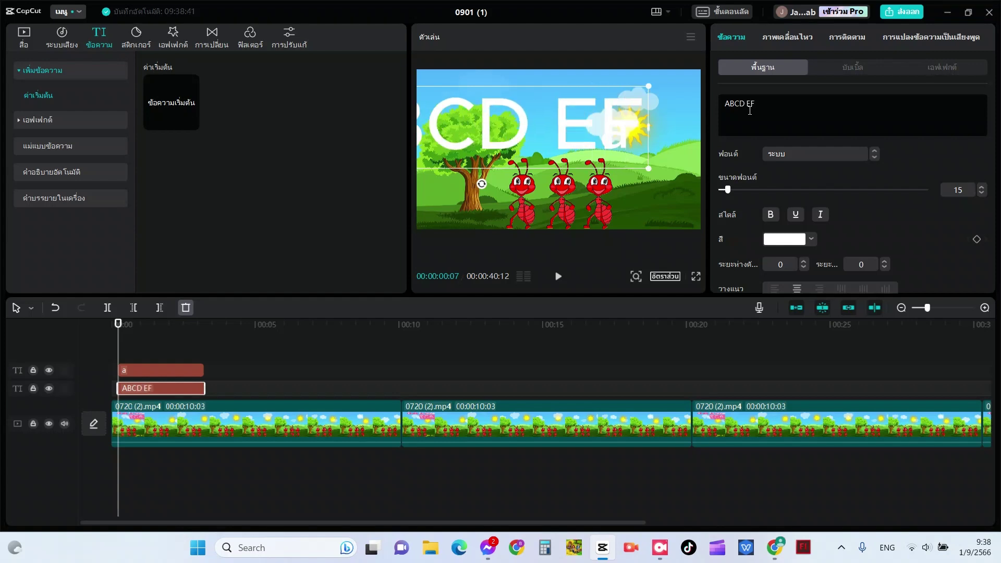
text(G)
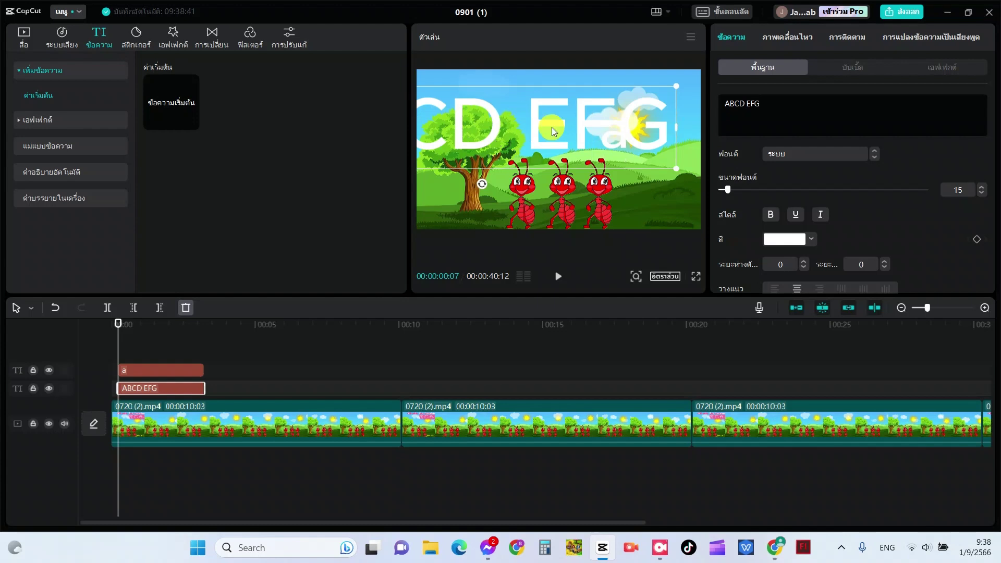
Step: Move the lowercase a clip to the text track below the ABCD EFG clip on the timeline
click(171, 369)
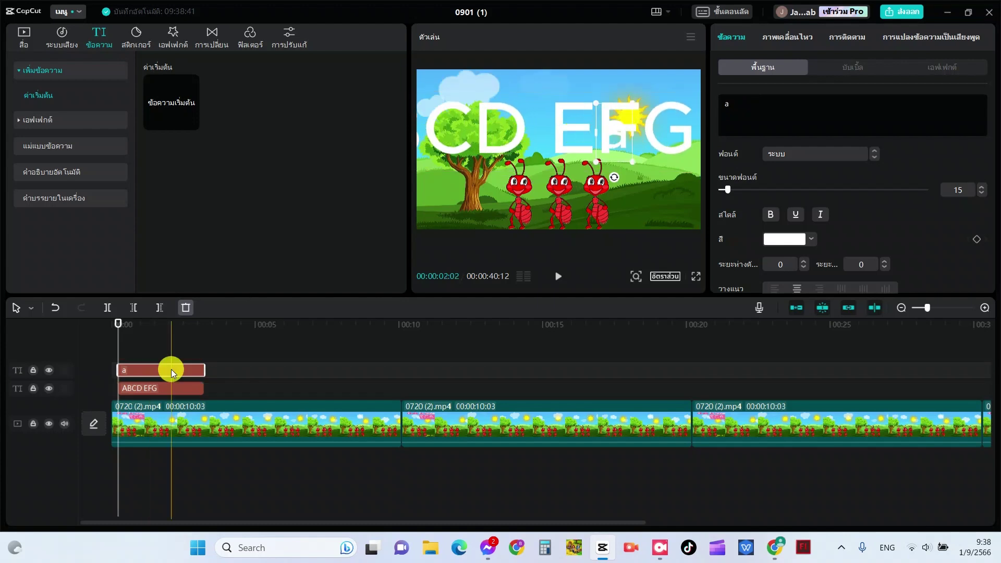
drag(171, 369, 171, 405)
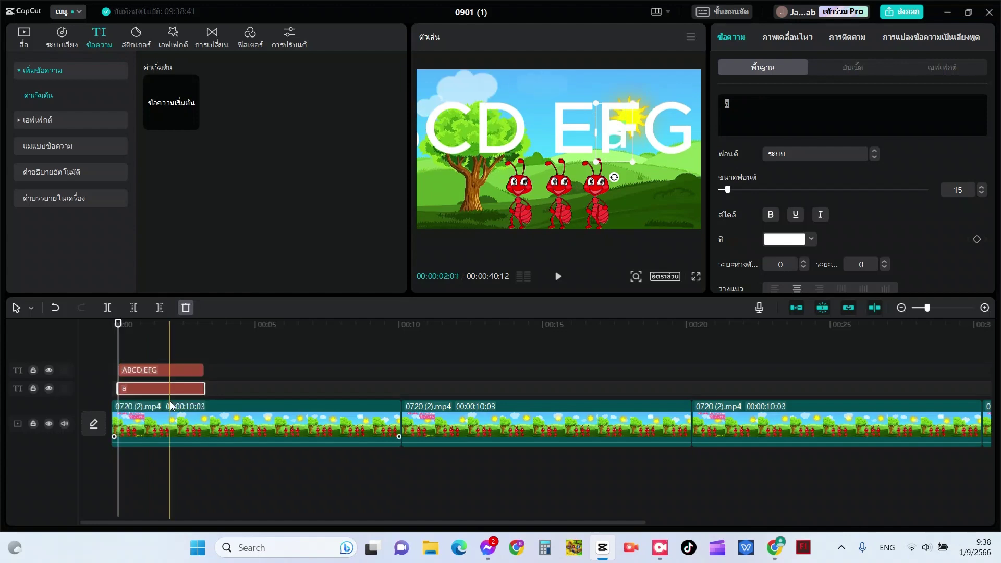
Step: Shrink ABCD EFG to fit across the upper part of the picture, and move the lowercase a beneath it beside the tree
click(491, 123)
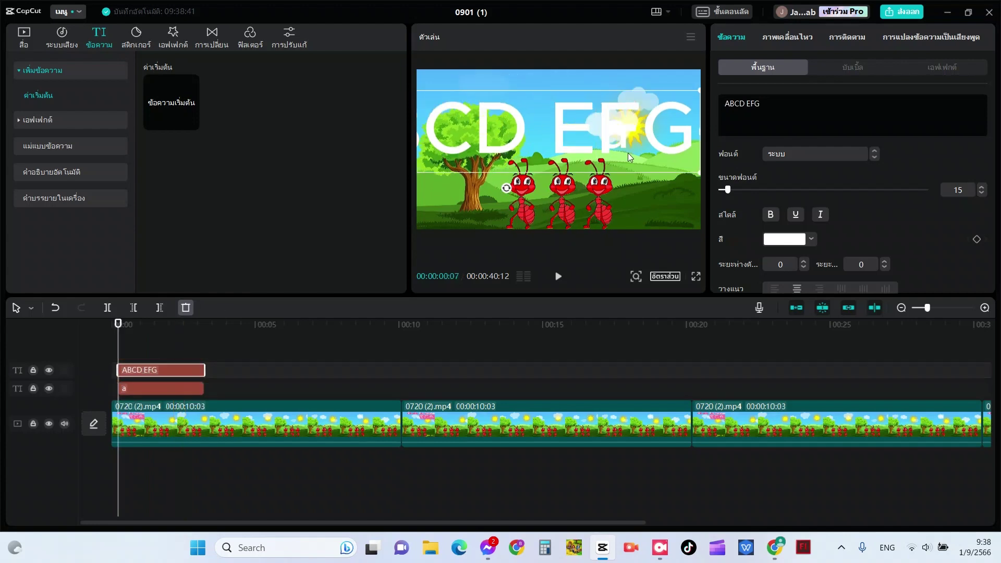
drag(659, 152, 562, 111)
drag(545, 107, 626, 106)
drag(611, 142, 492, 146)
click(575, 102)
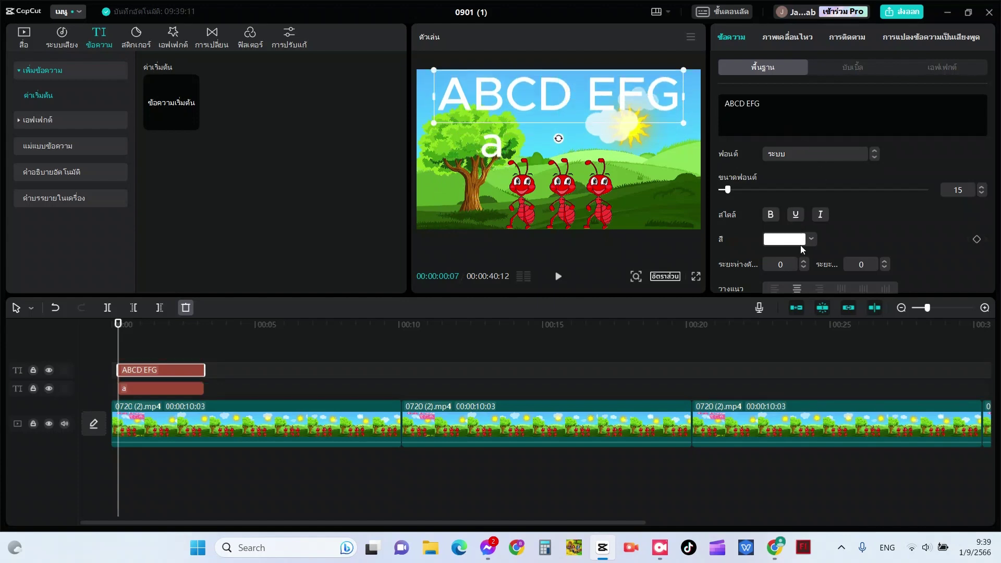
Step: Make the ABCD EFG text bold and set its font to AW Chubby
click(774, 218)
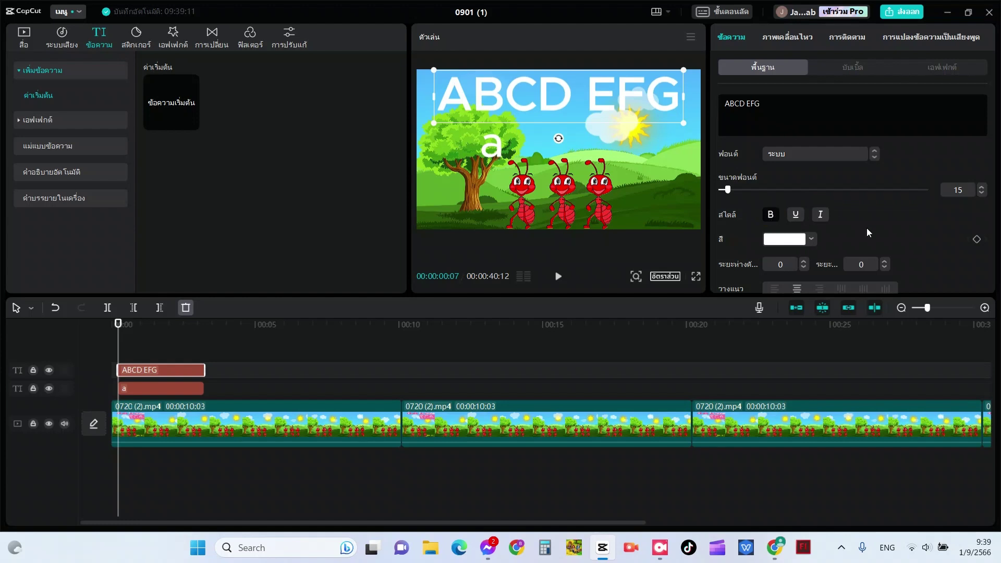
scroll(871, 232, down, 1)
scroll(871, 231, up, 1)
click(818, 155)
click(862, 155)
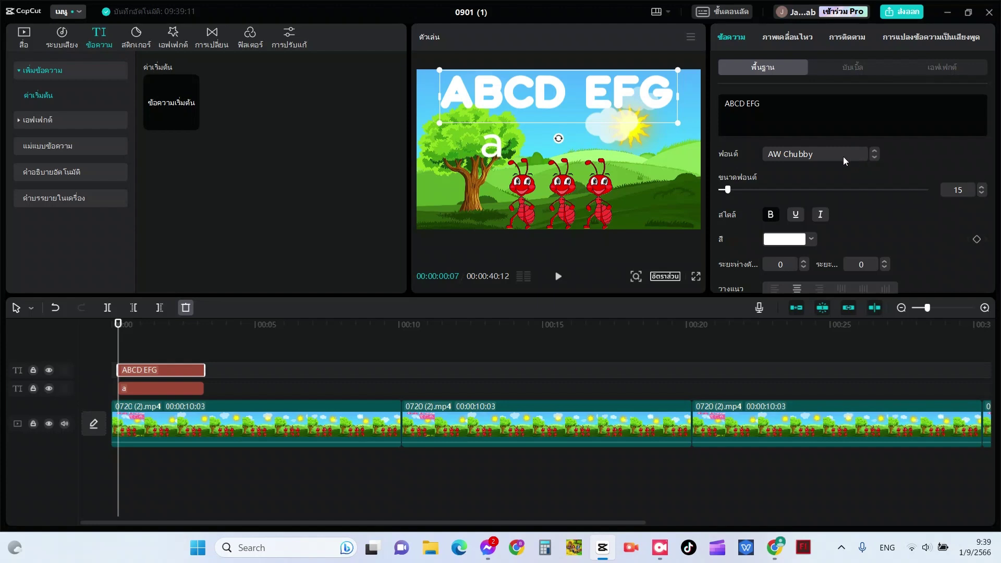
Step: Add a pink FFAAC1 stroke to the ABCD EFG text and move the text slightly lower in the picture
scroll(792, 252, down, 8)
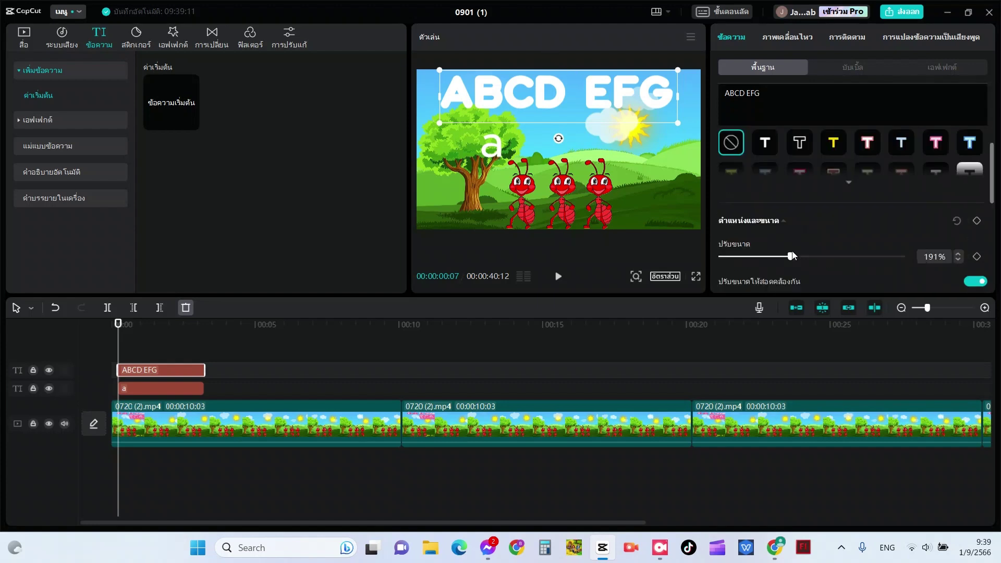
scroll(792, 255, down, 5)
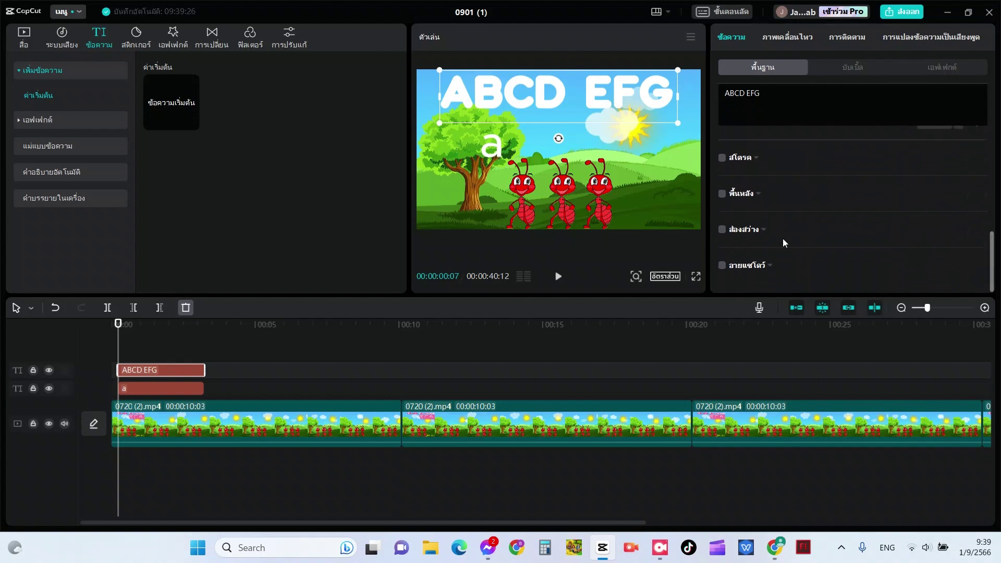
click(721, 159)
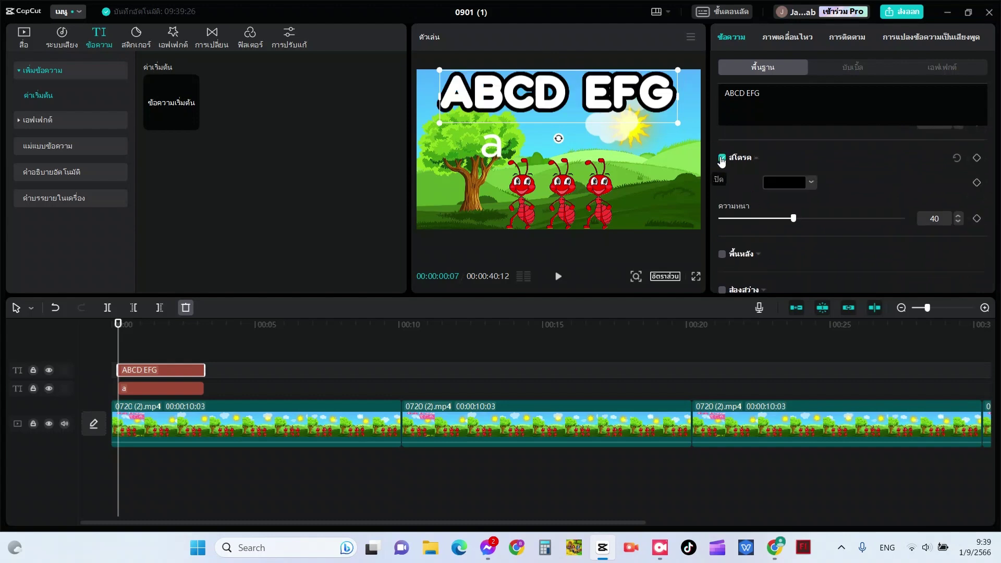
click(787, 180)
drag(771, 241, 755, 245)
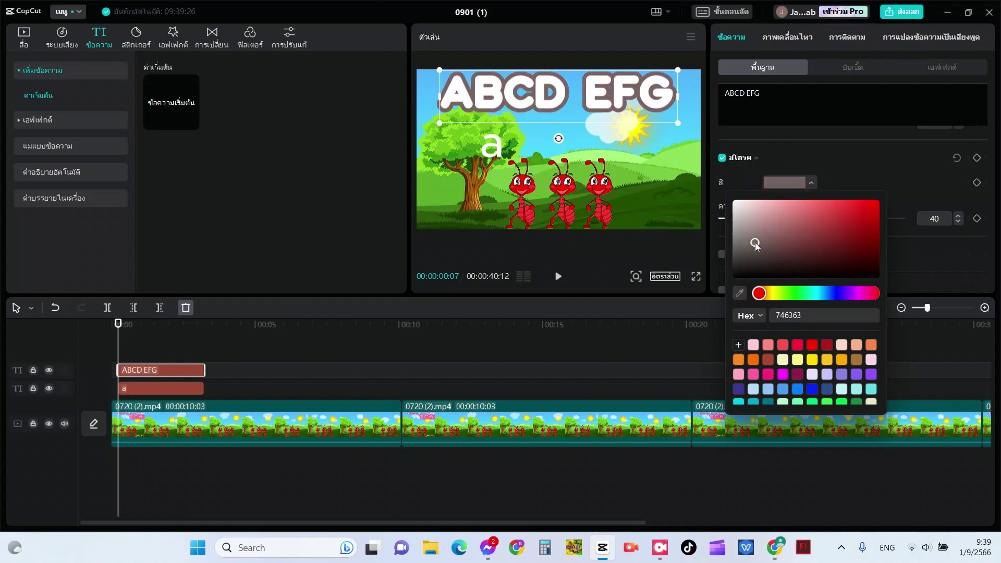
click(743, 369)
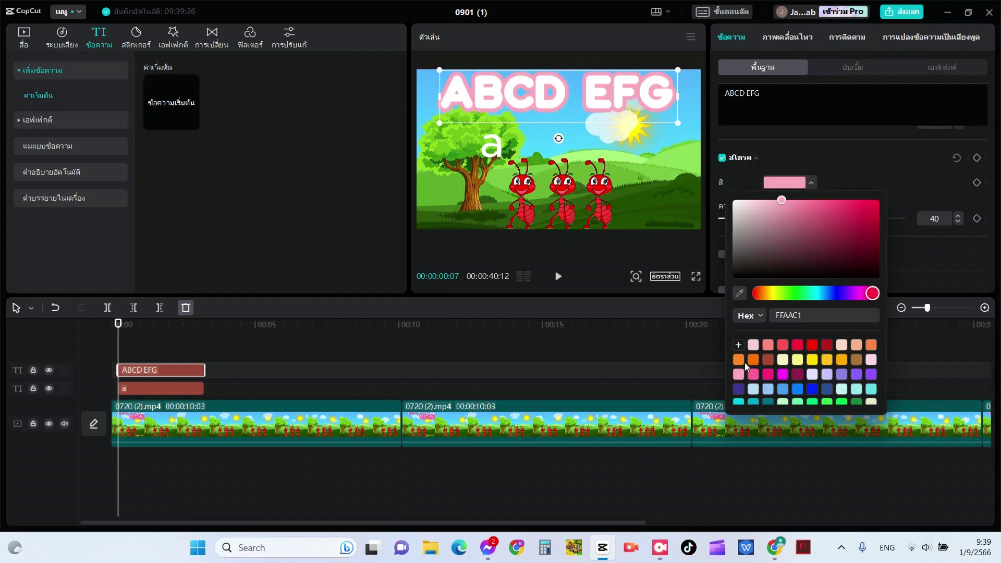
click(631, 67)
drag(635, 86, 636, 106)
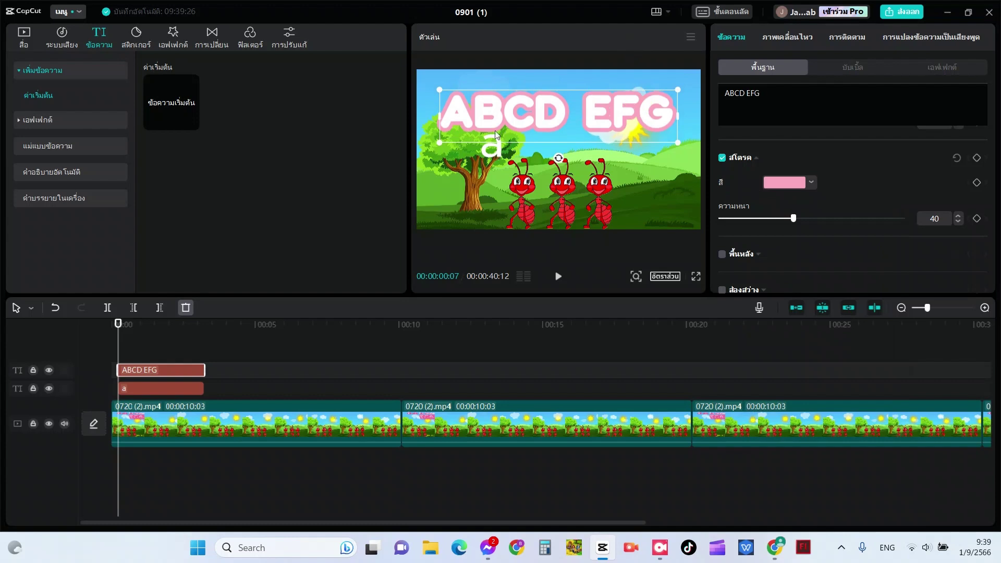
Step: Delete the lowercase a text from the picture
click(490, 155)
key(Delete)
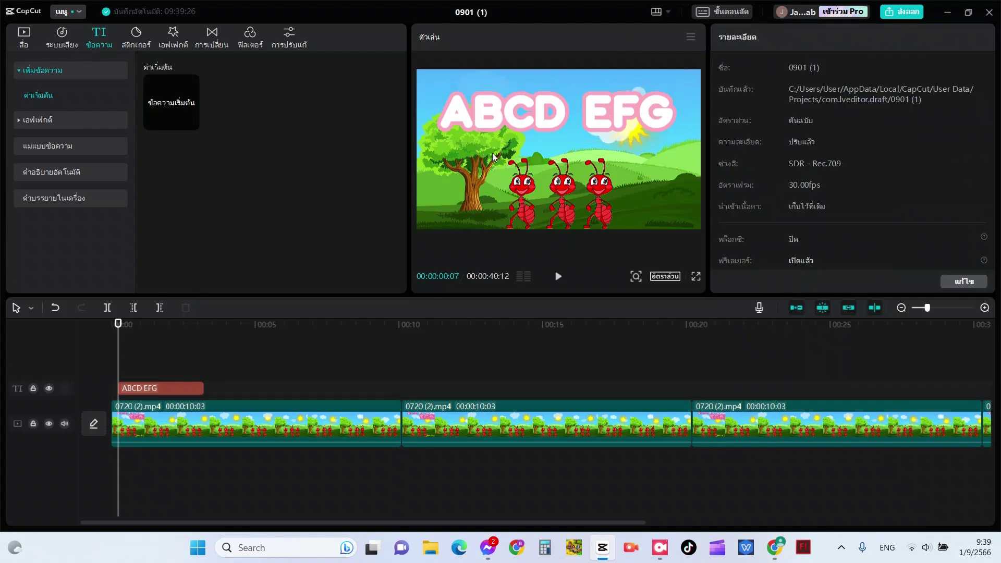
click(598, 86)
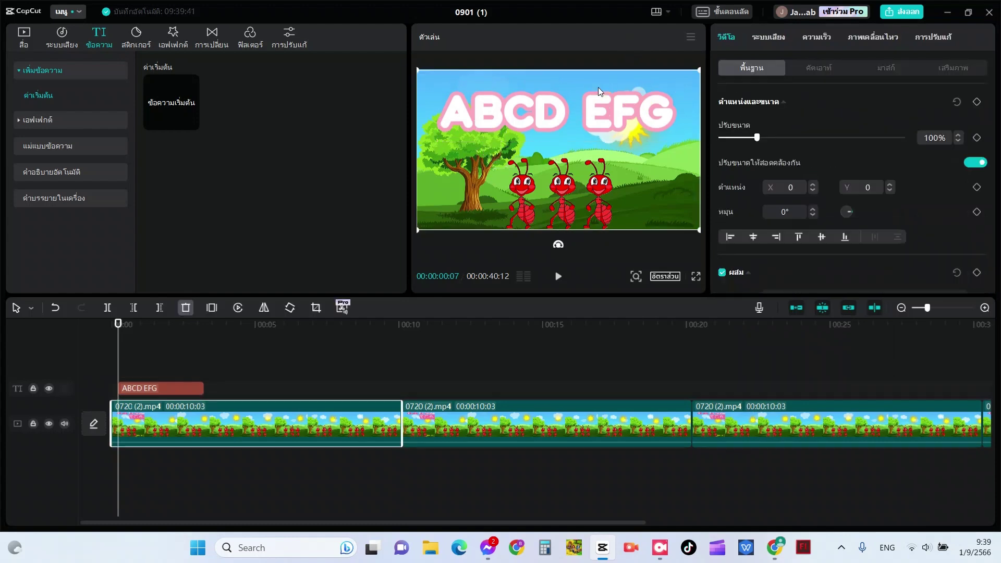
Step: Reduce the scale of the ABCD EFG text to 181%
click(643, 127)
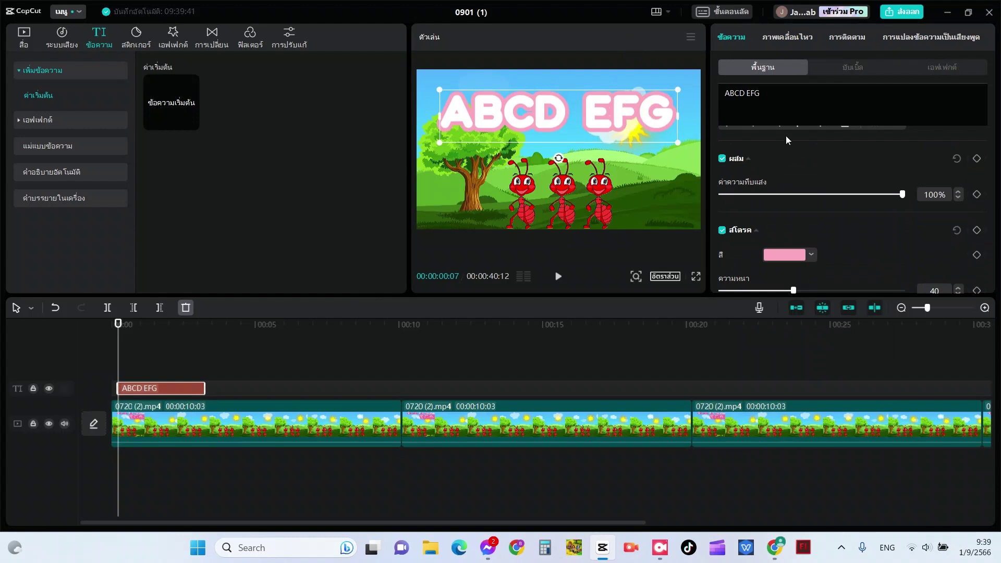
scroll(786, 136, up, 5)
scroll(808, 196, down, 5)
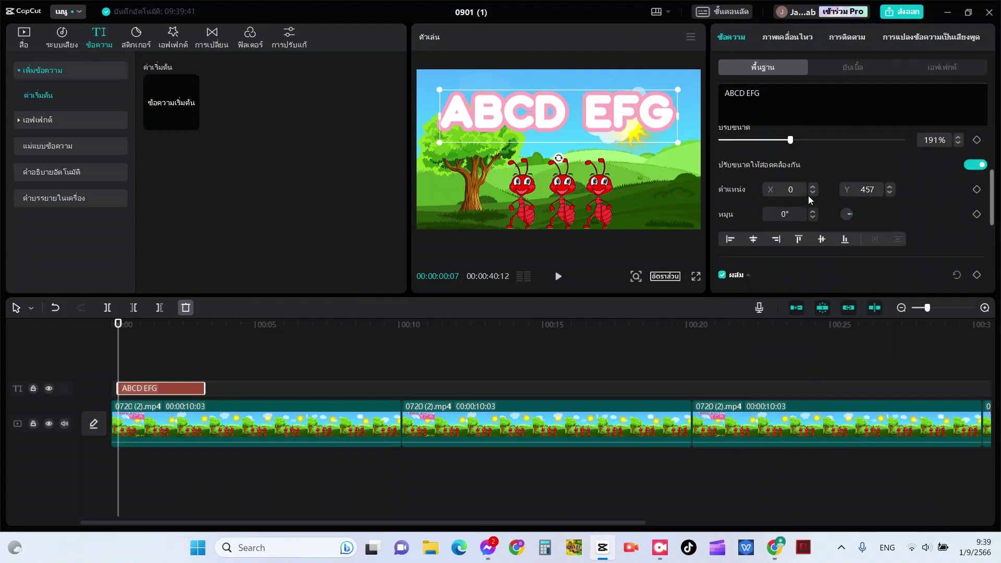
mouse_move(791, 228)
mouse_down()
mouse_move(761, 230)
mouse_move(786, 232)
mouse_up()
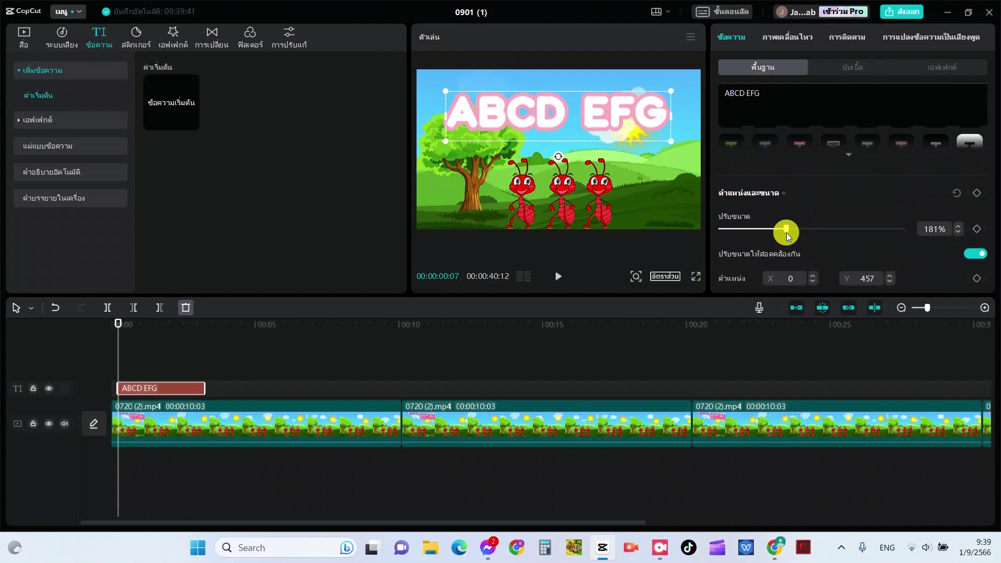
Step: Reduce the stroke thickness of the ABCD EFG text to 24, with its opacity at 100%
scroll(828, 258, down, 5)
scroll(828, 258, down, 3)
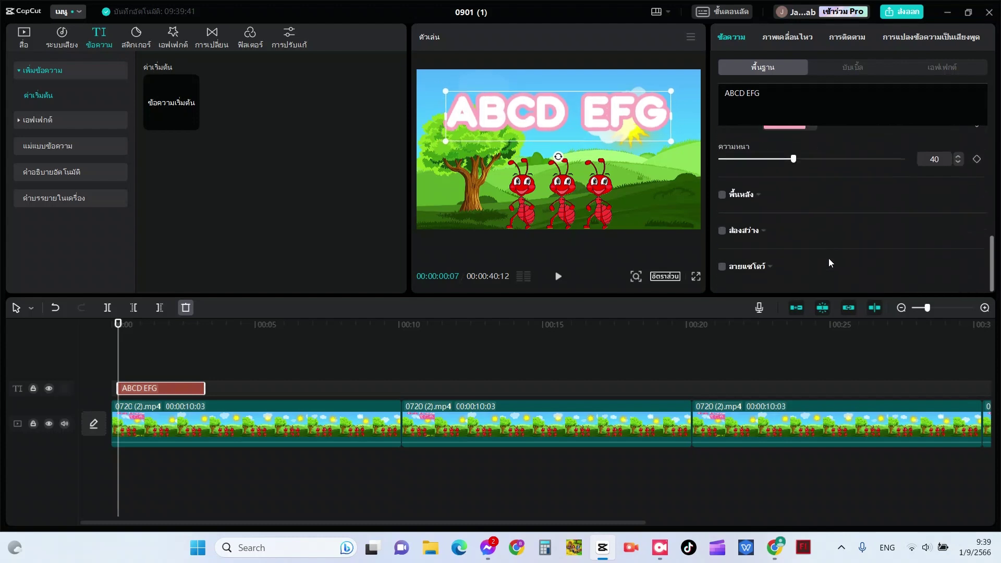
scroll(828, 258, up, 2)
drag(771, 257, 734, 258)
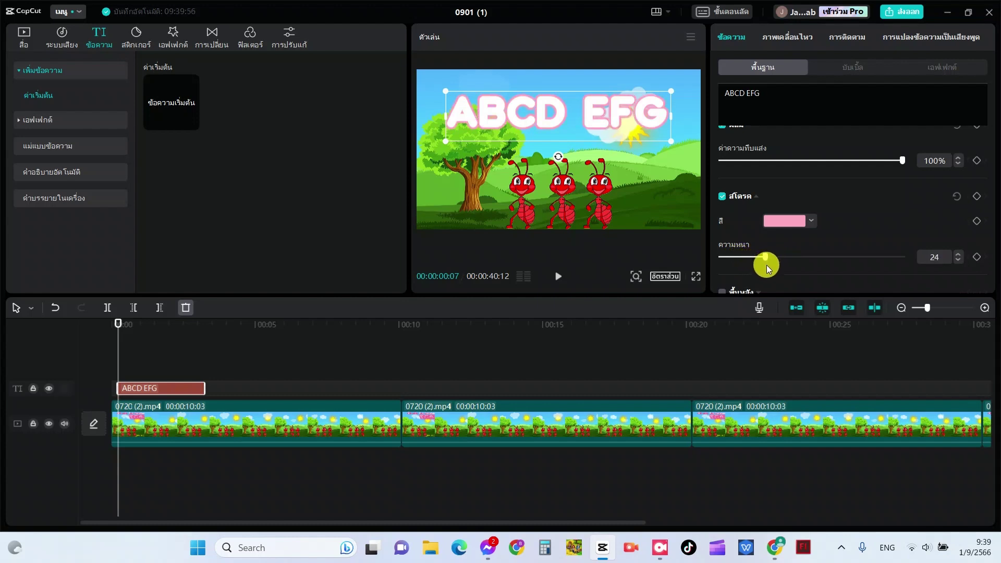
drag(849, 160, 906, 164)
scroll(845, 183, up, 1)
scroll(845, 184, up, 3)
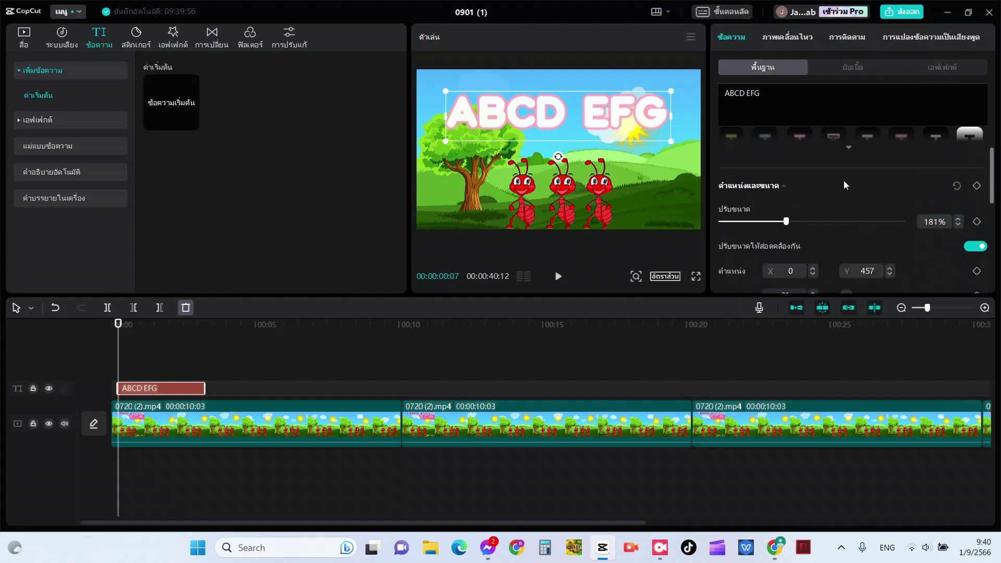
Step: Generate text-to-speech audio from the ABCD EFG text with the Kawaii Vocalist voice, after sampling Kids Vocalist
click(933, 38)
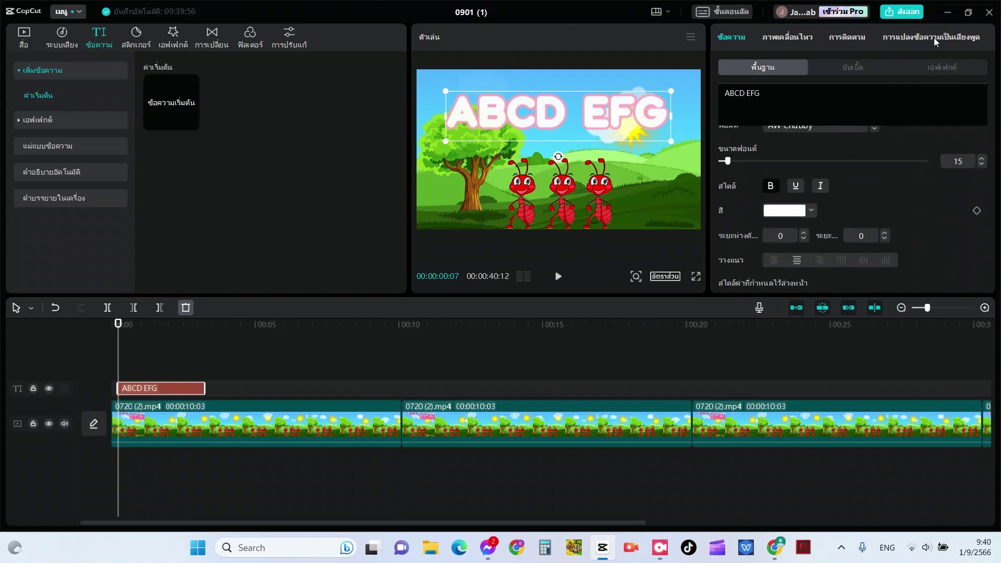
scroll(813, 214, down, 1)
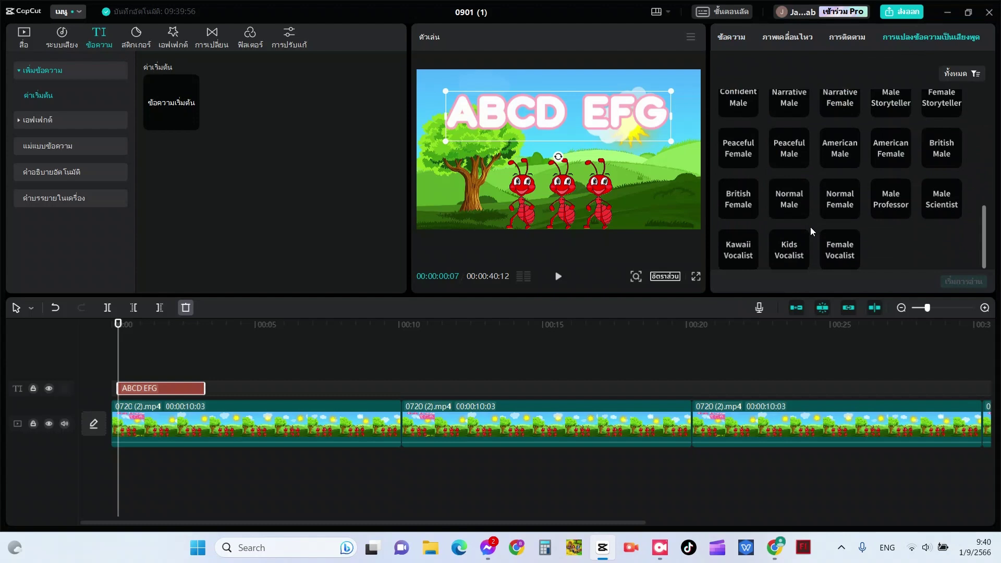
click(785, 258)
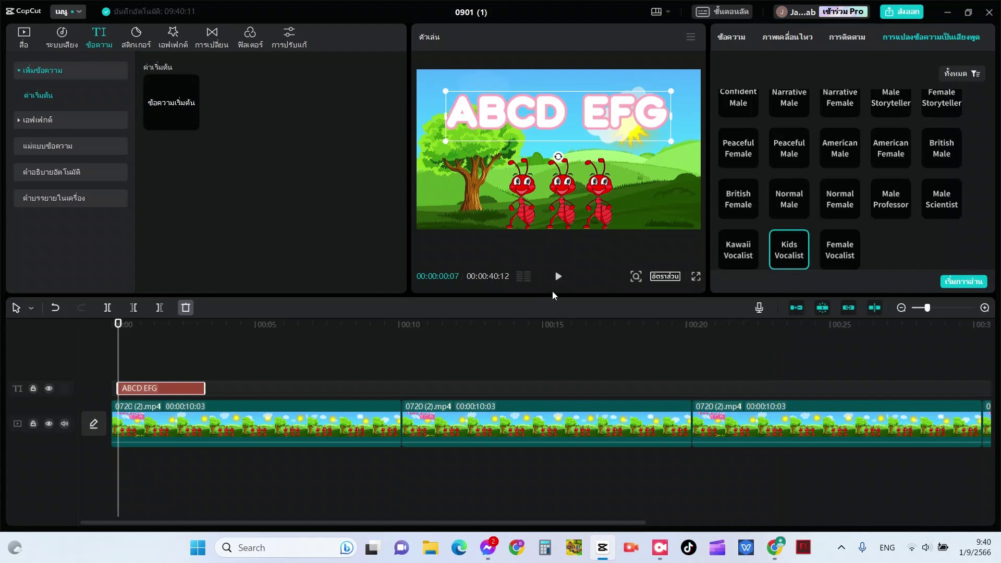
click(743, 251)
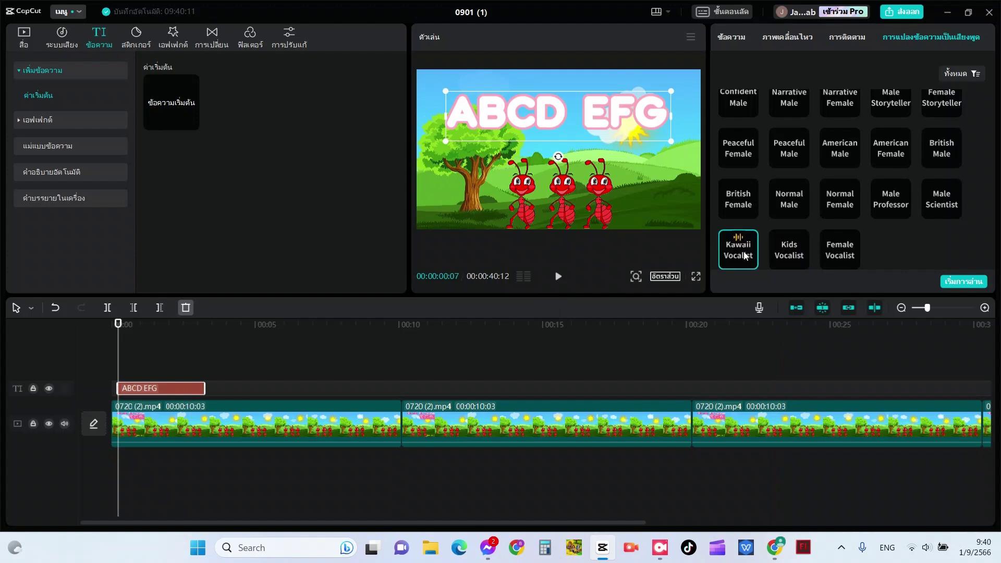
click(962, 280)
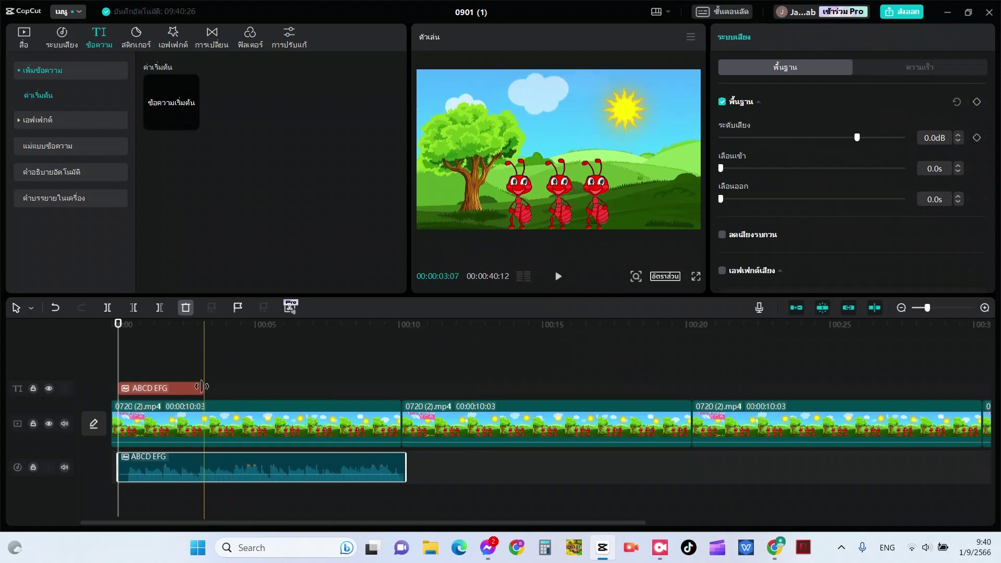
Step: Extend the ABCD EFG text clip to the end of the first video clip and play back the result
drag(202, 388, 395, 384)
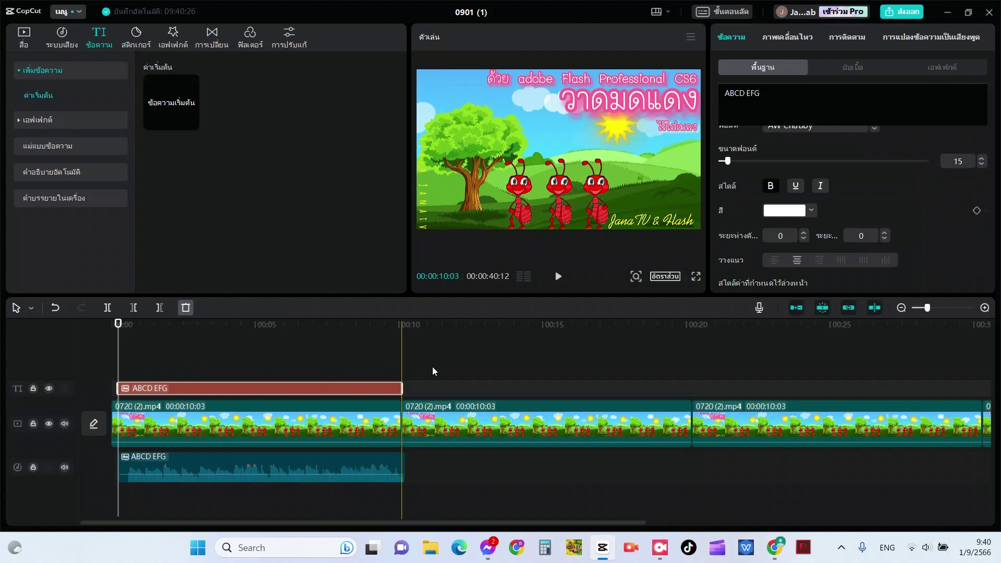
click(558, 276)
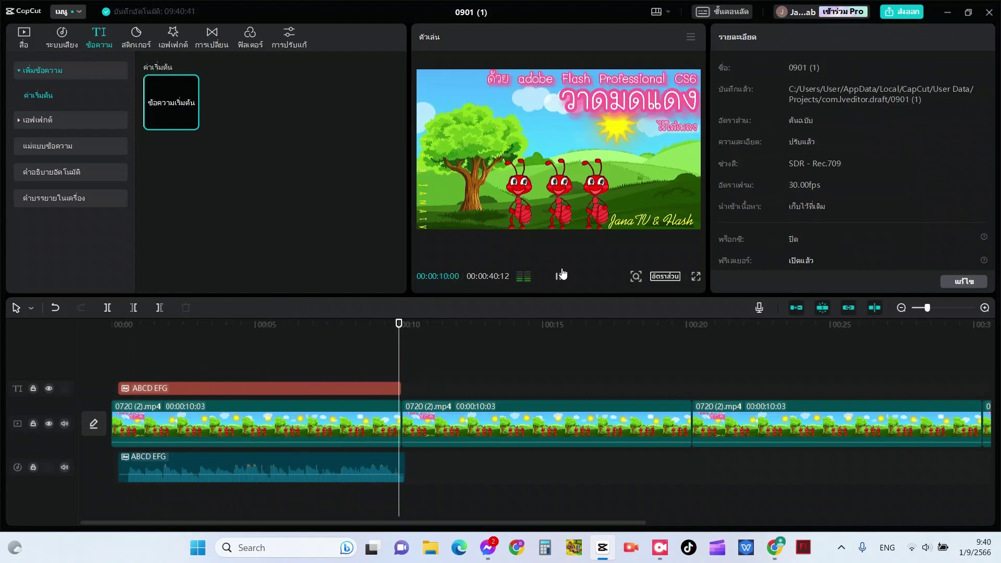
click(561, 274)
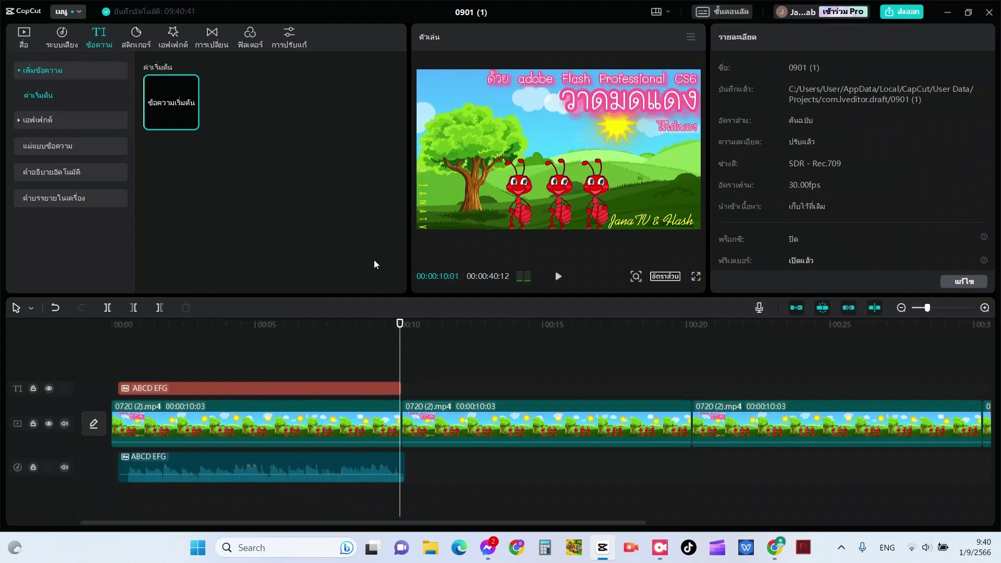
Step: Apply the typewriter-style entrance animation that reveals letters behind a cursor to the ABCD EFG text
click(124, 349)
click(151, 387)
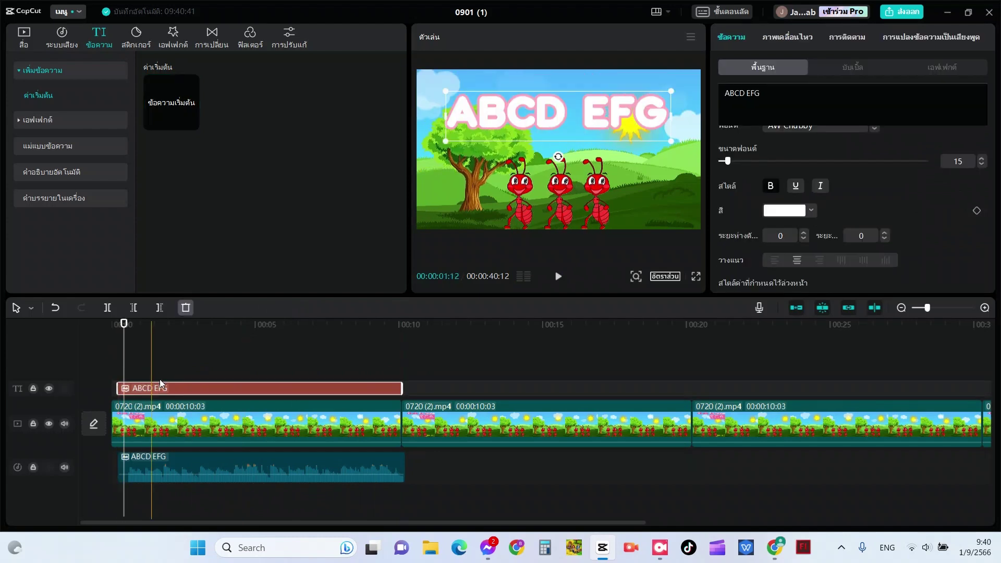
click(796, 38)
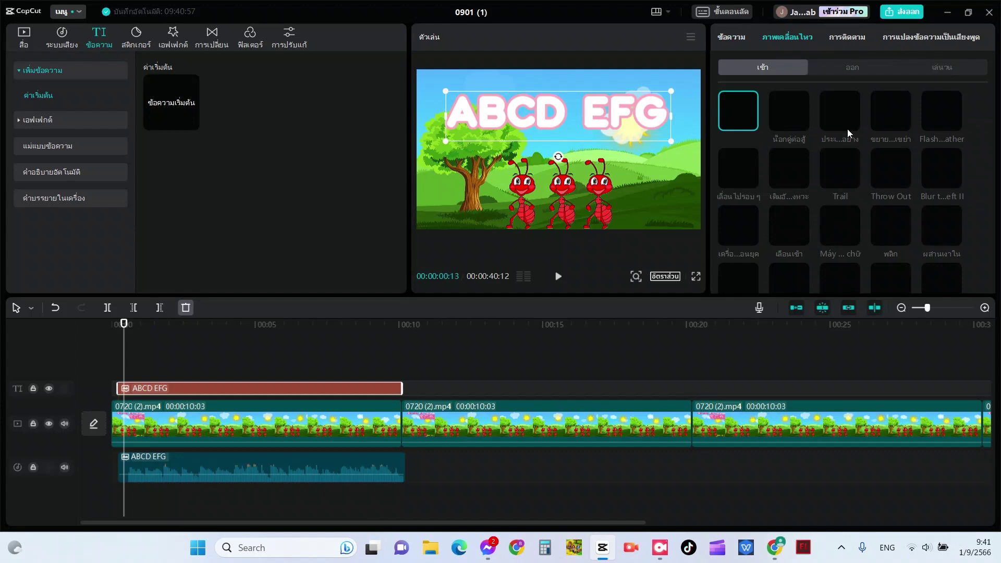
click(838, 235)
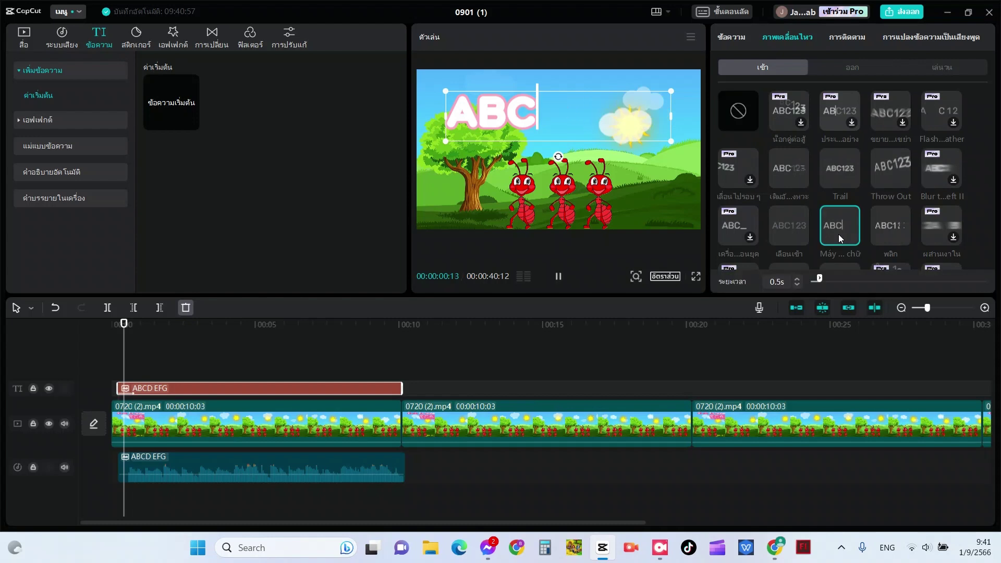
Step: Set the entrance animation's duration to 6.4 s and preview it against the generated voice
click(832, 280)
drag(865, 278, 971, 287)
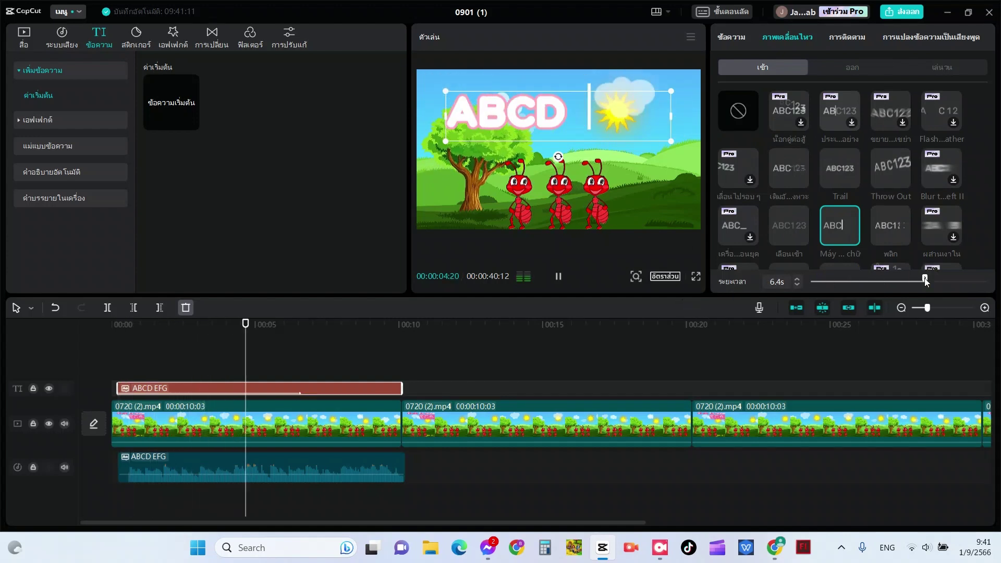
click(924, 279)
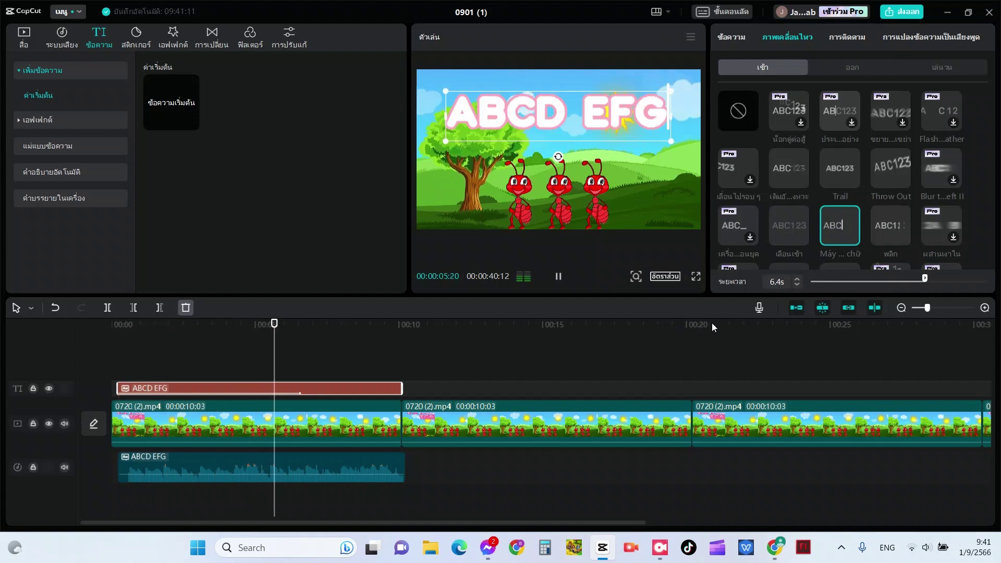
key(space)
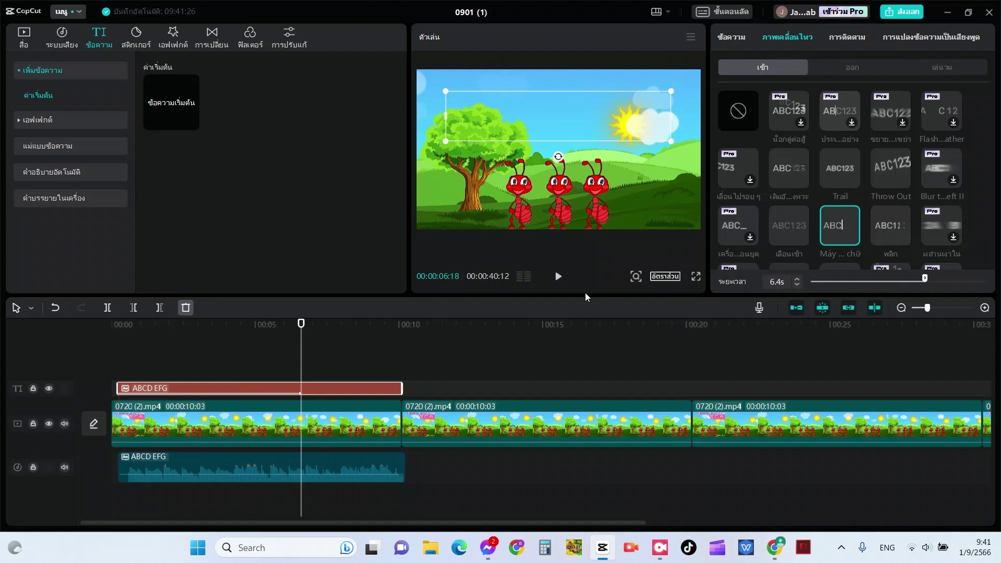
Step: Trim the ABCD EFG text clip to about three seconds, playing back the generated voice to match its timing
drag(400, 387, 164, 386)
click(117, 342)
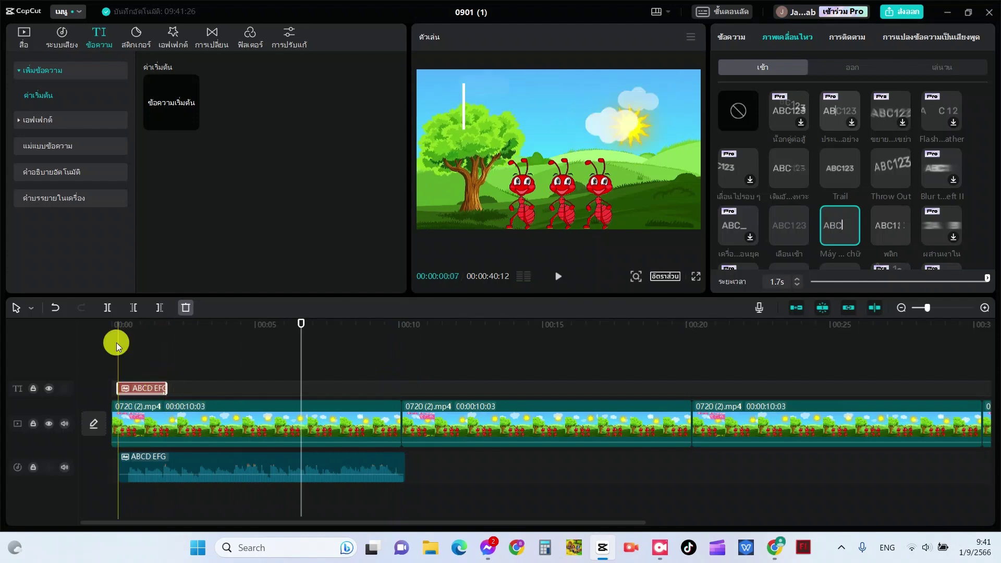
click(557, 276)
click(557, 276)
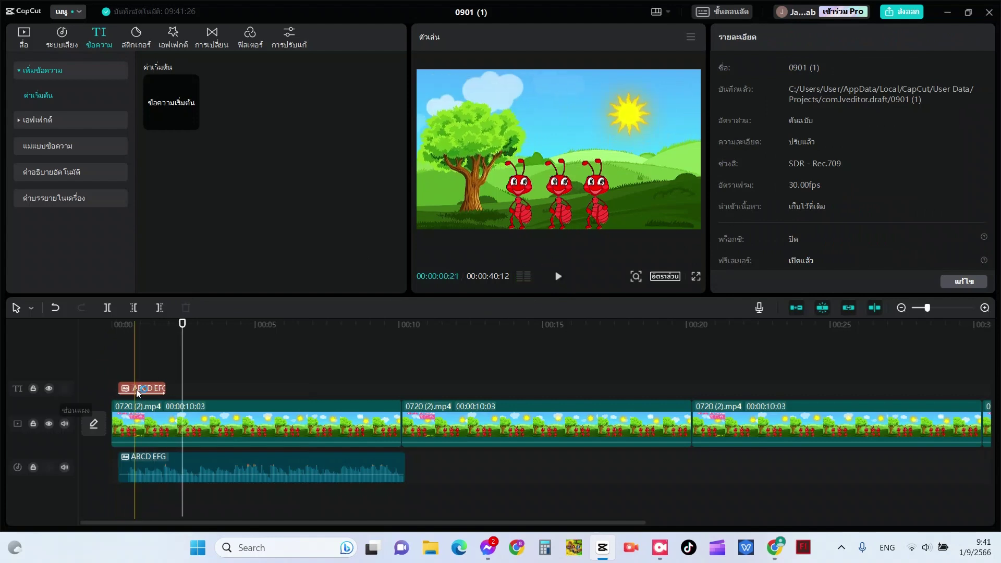
click(164, 386)
drag(172, 386, 182, 386)
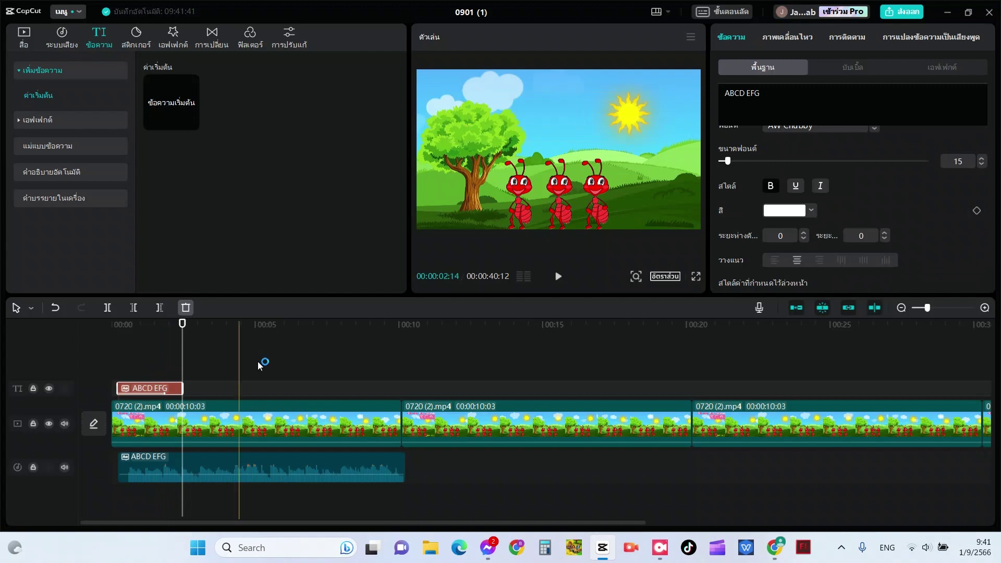
click(556, 278)
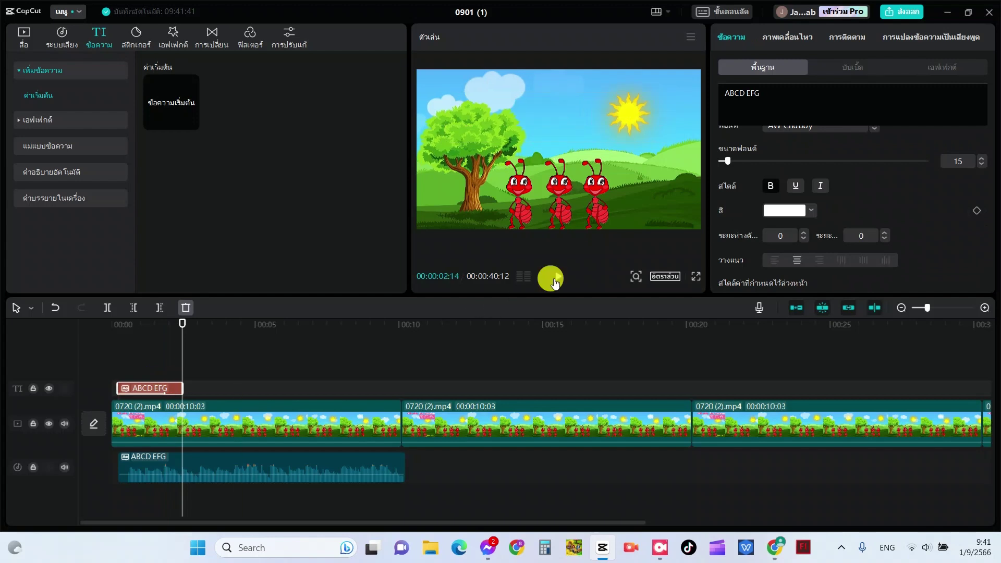
click(556, 278)
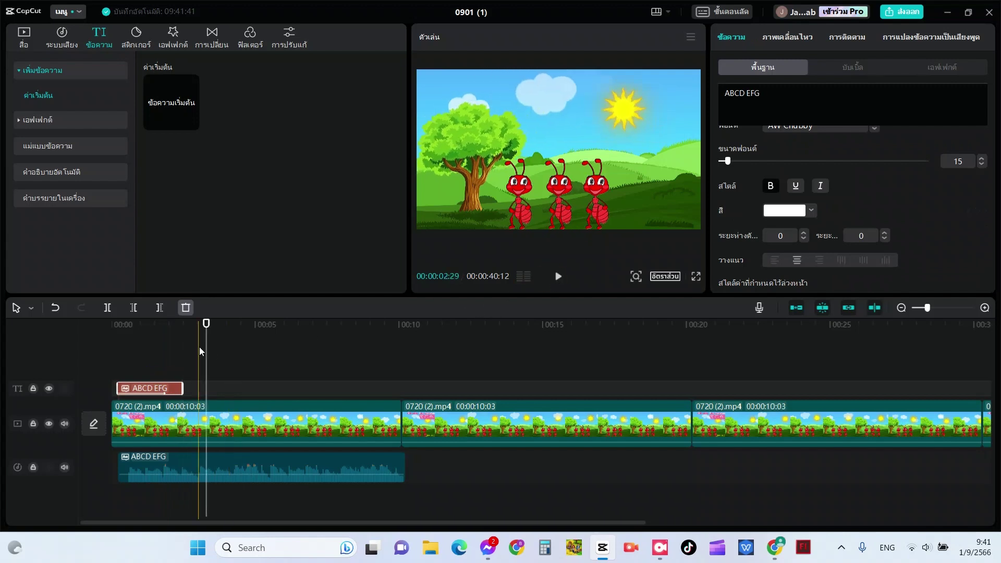
drag(208, 357, 201, 388)
click(556, 277)
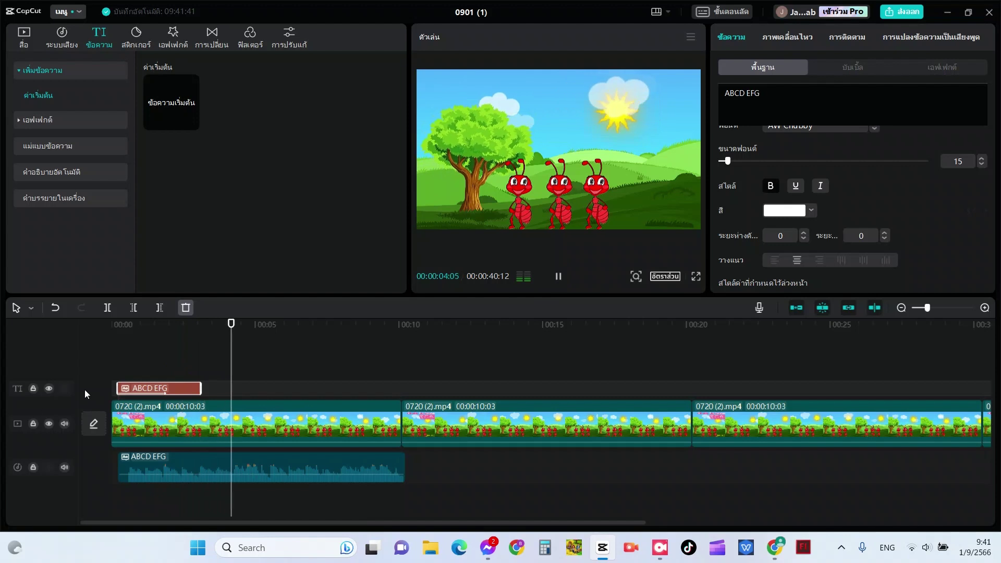
Step: Set the ABCD EFG text's entrance animation duration to 2.3 s and play back the result
click(143, 384)
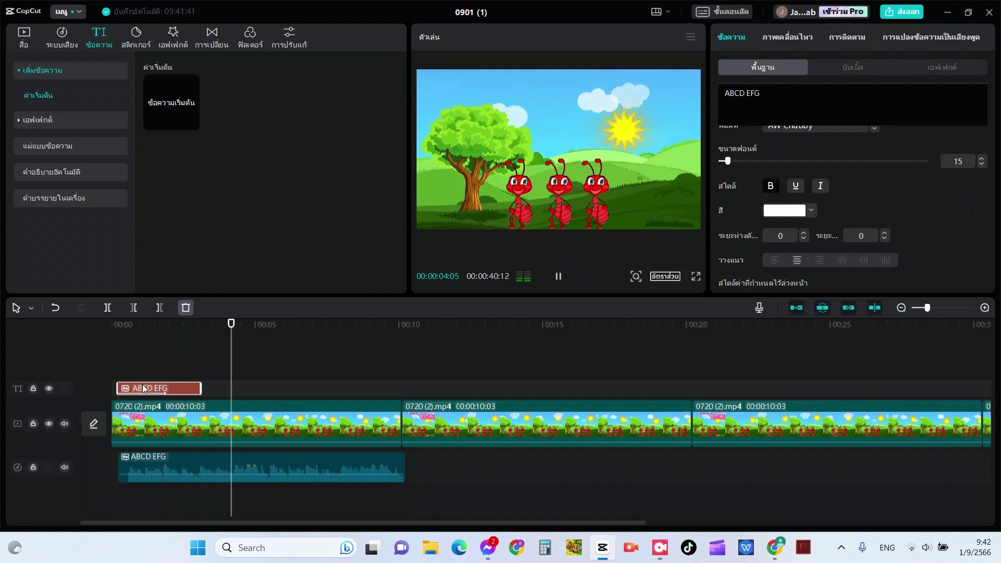
click(196, 377)
click(227, 371)
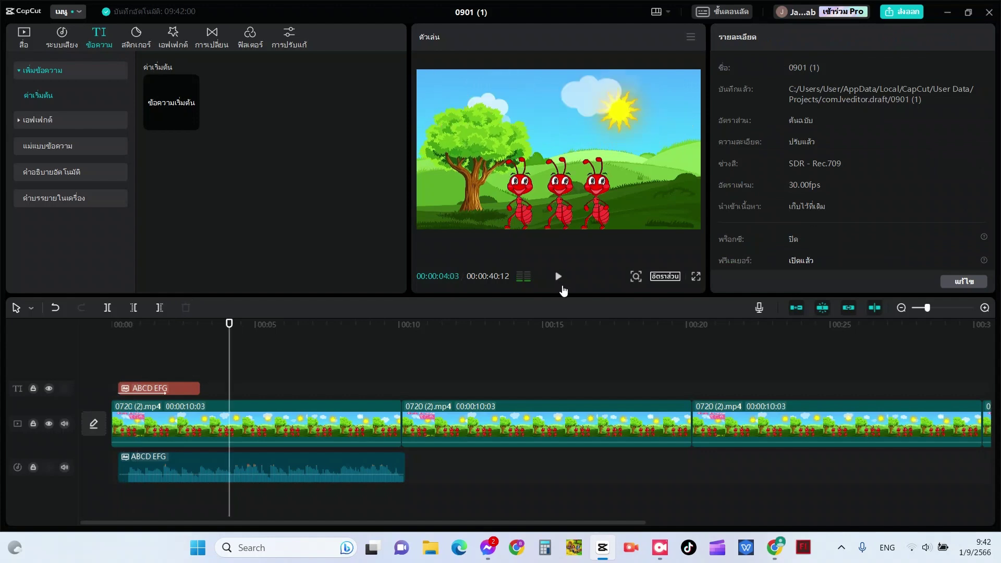
click(207, 350)
click(130, 359)
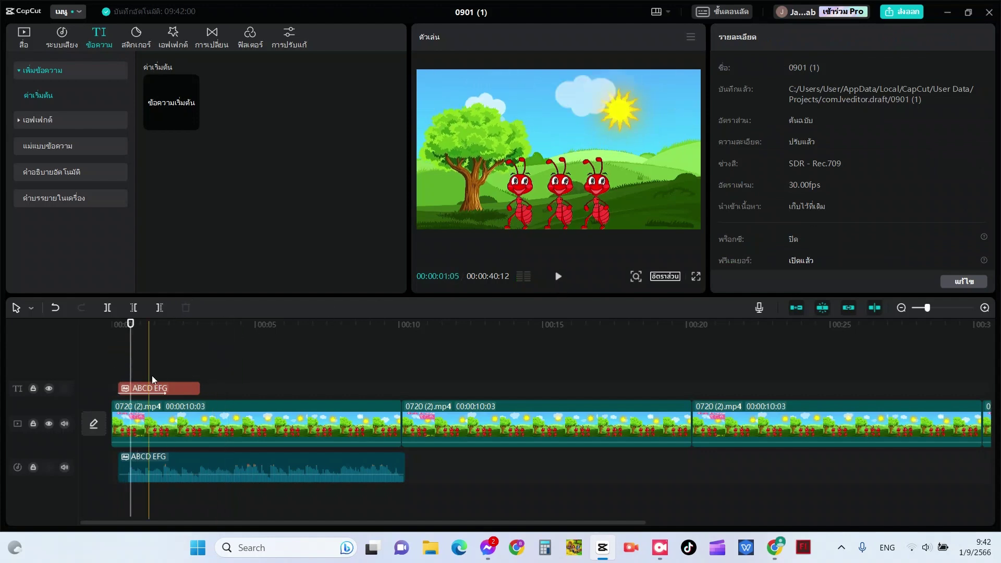
click(171, 385)
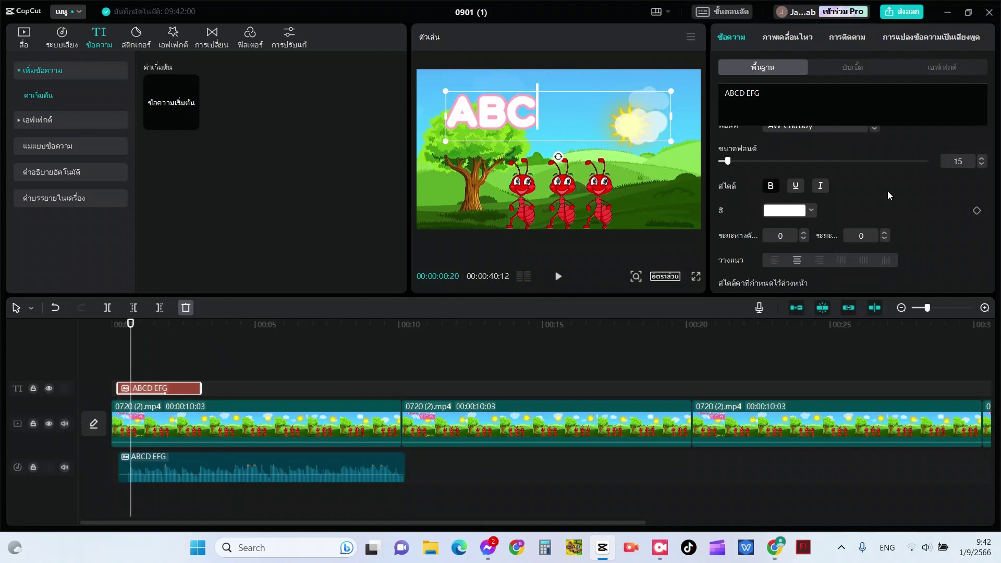
click(795, 36)
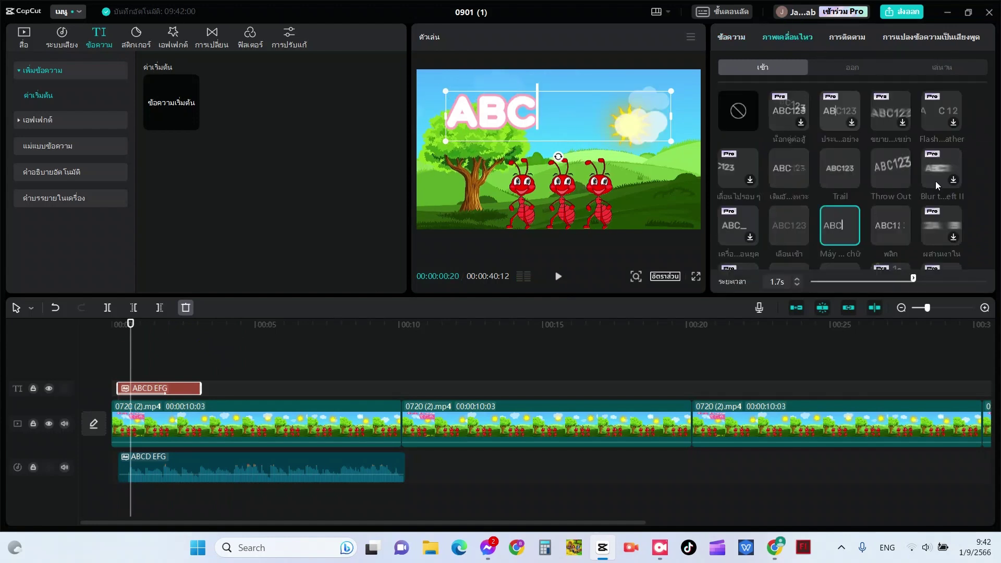
click(955, 281)
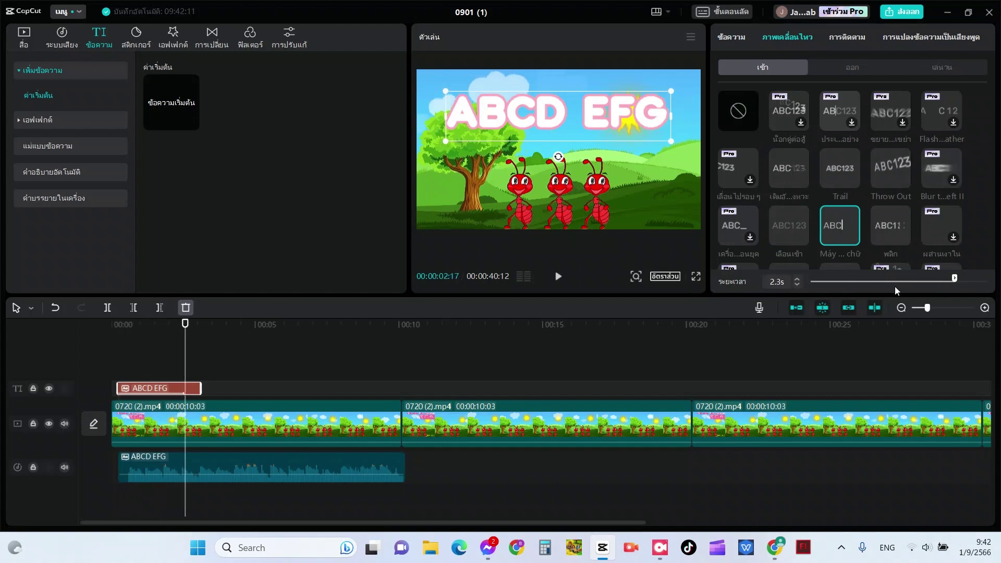
click(559, 277)
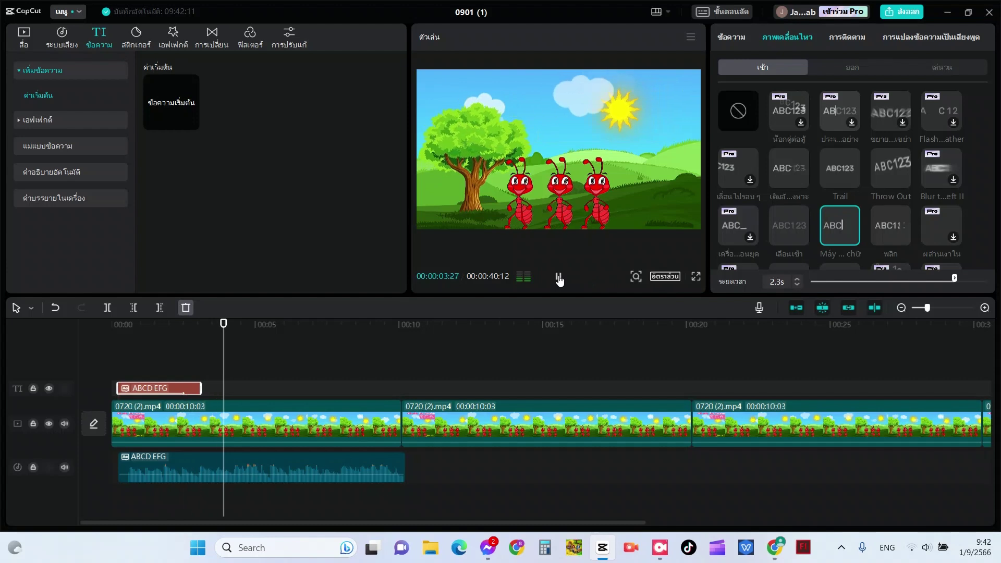
Step: Play back the ABCD EFG text from the start of the timeline to check its timing against the voice
click(558, 279)
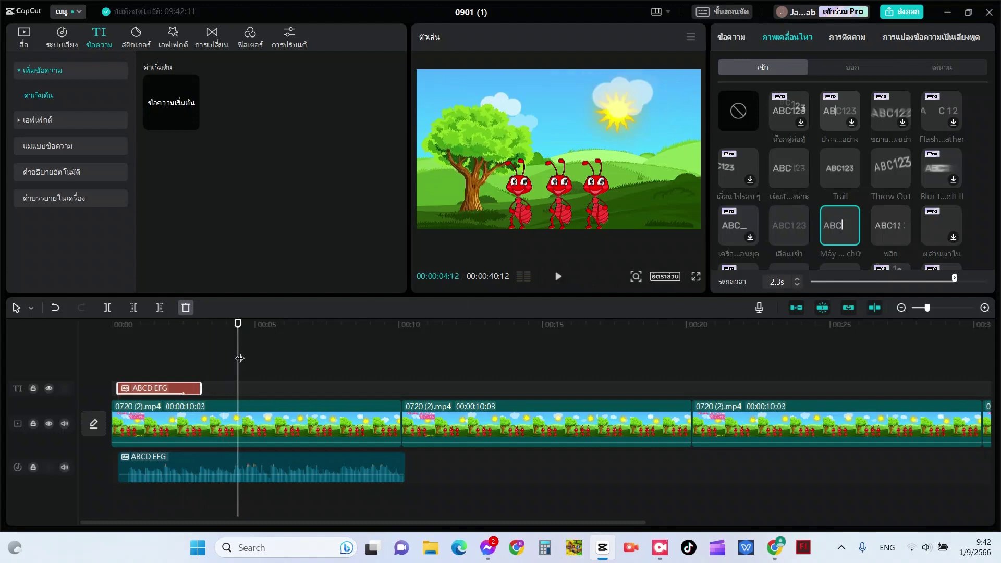
click(240, 358)
click(101, 348)
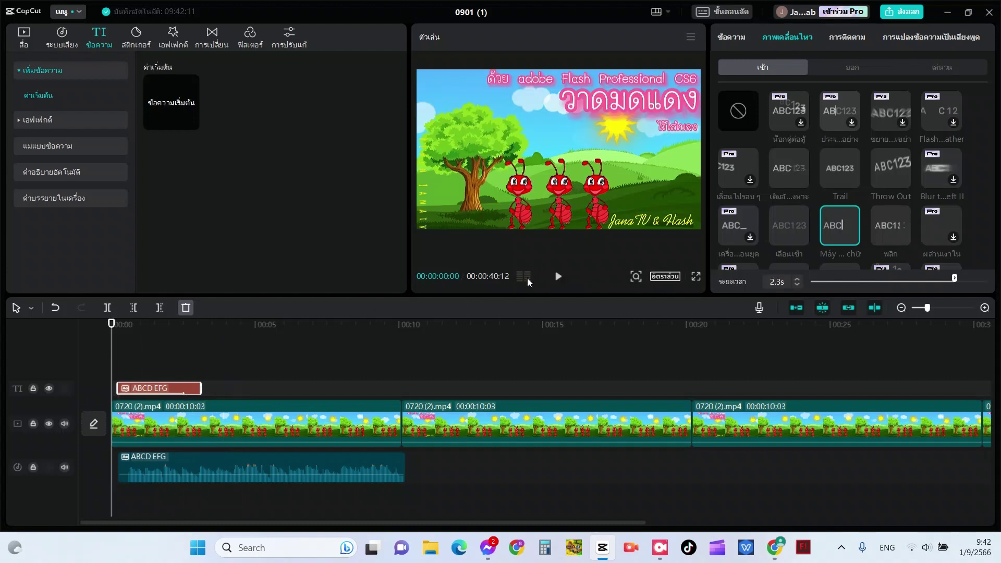
click(552, 282)
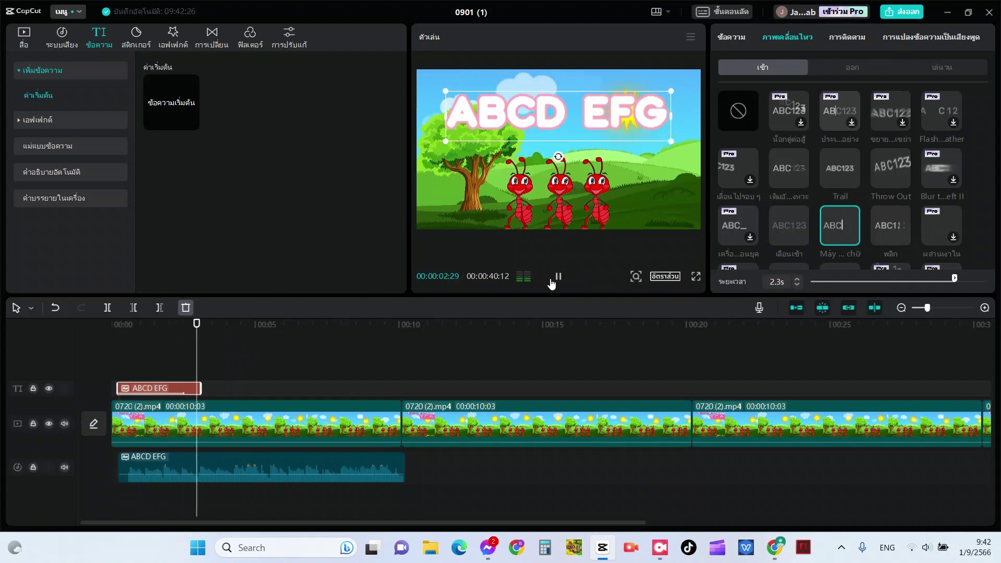
click(552, 282)
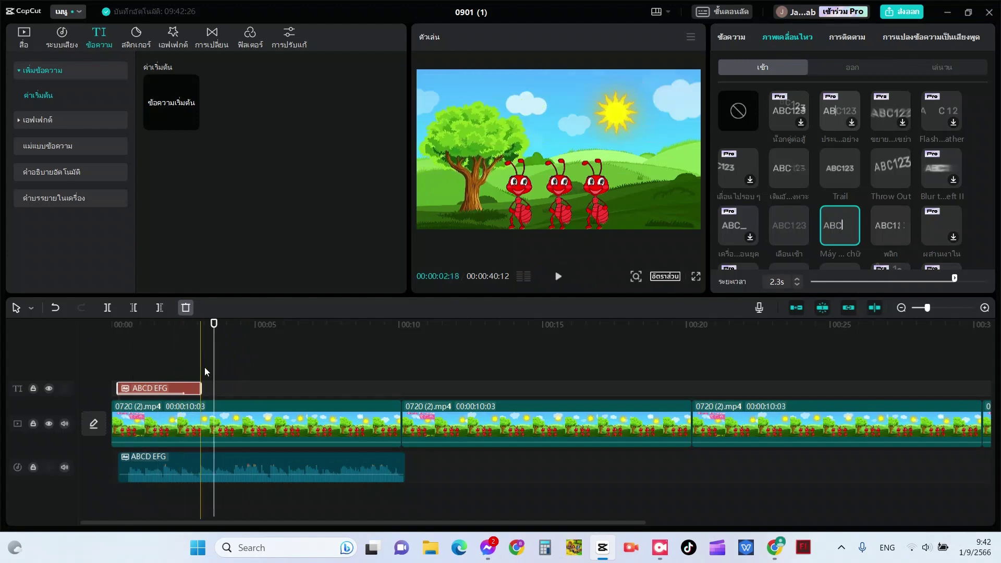
drag(213, 375, 106, 377)
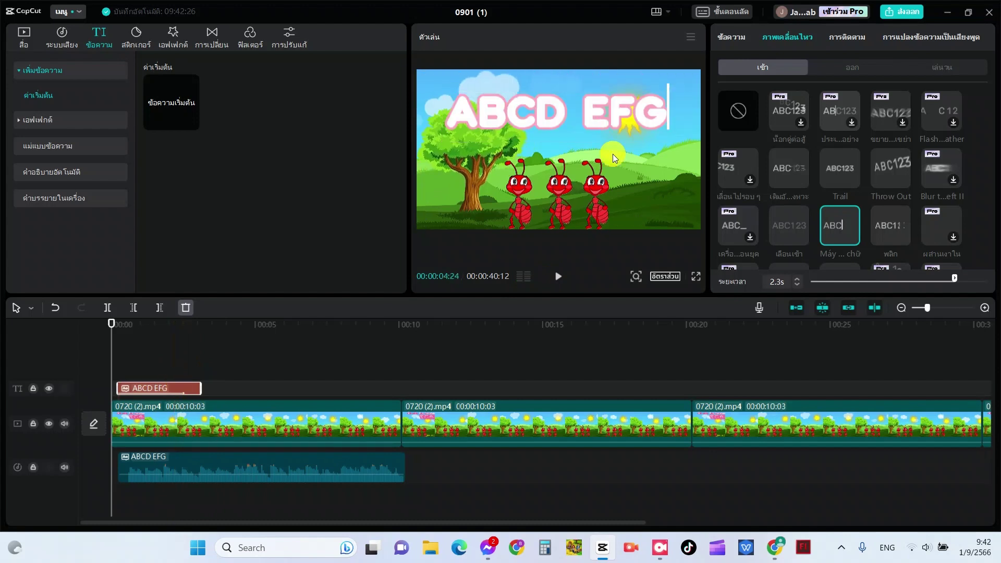
Step: Shorten the on-screen text from ABCD EFG to ABCD EF and play it back against the voice
click(732, 36)
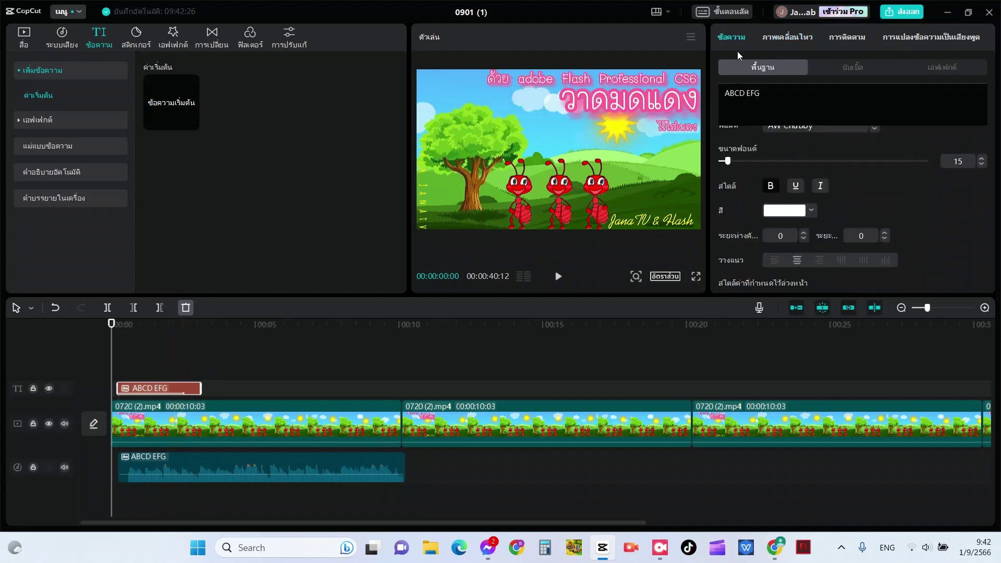
click(769, 94)
key(BackSpace)
click(558, 277)
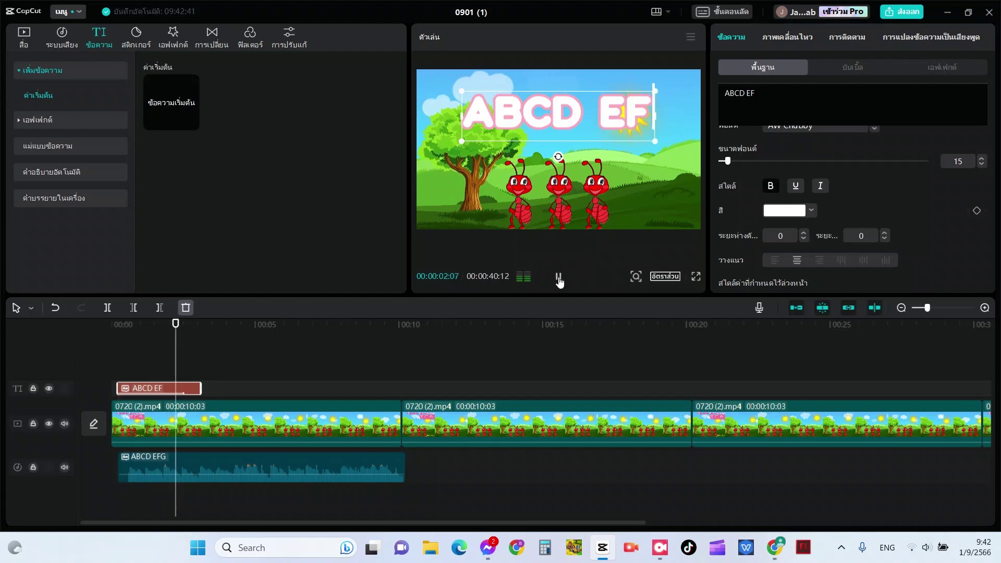
click(558, 278)
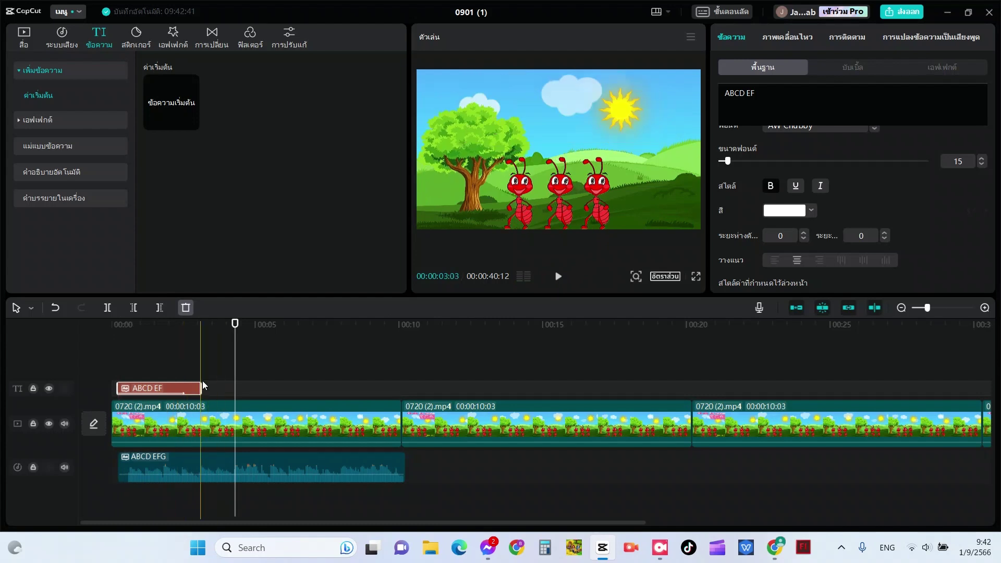
Step: Place two copies of the ABCD EF text clip back to back after the original and play them back
drag(201, 387, 284, 388)
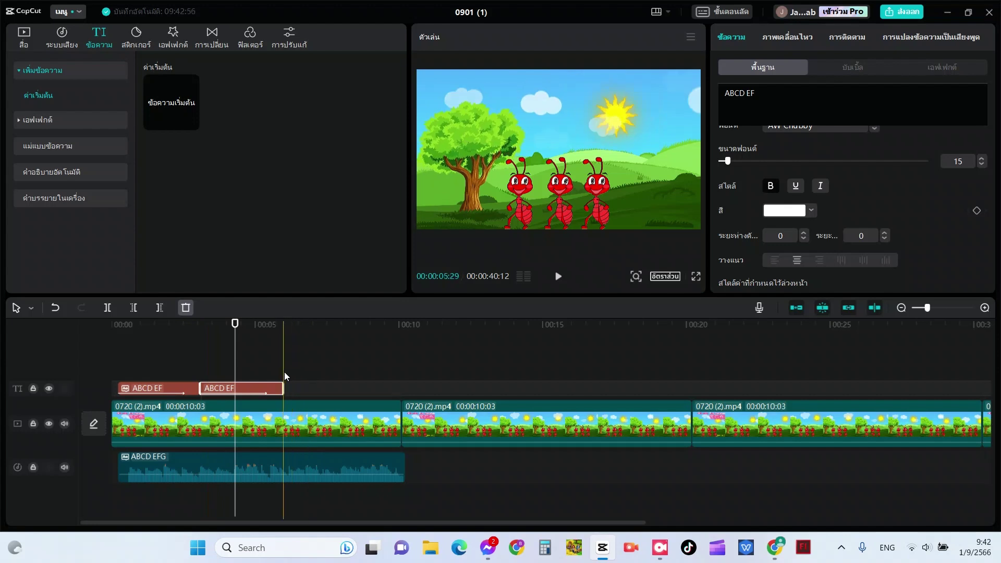
key(ctrl+v)
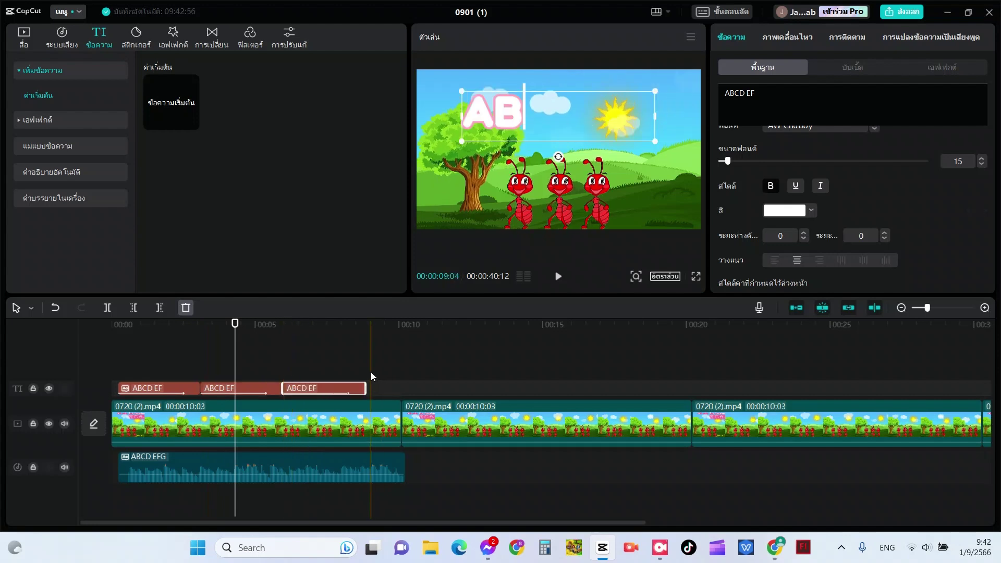
click(557, 275)
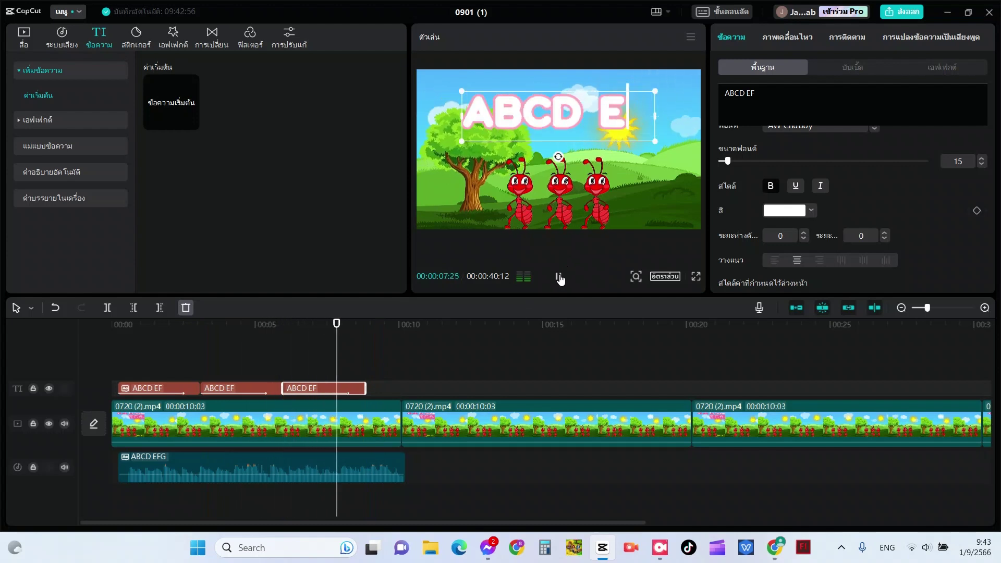
click(558, 276)
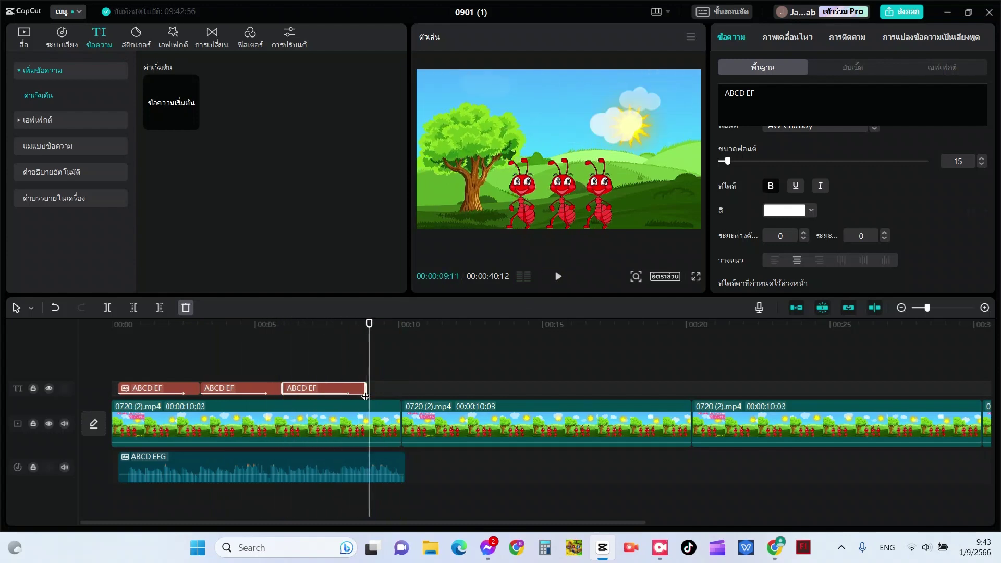
Step: Extend the third ABCD EF clip to the end of the first video clip and place a fourth copy directly after it
drag(365, 396, 403, 388)
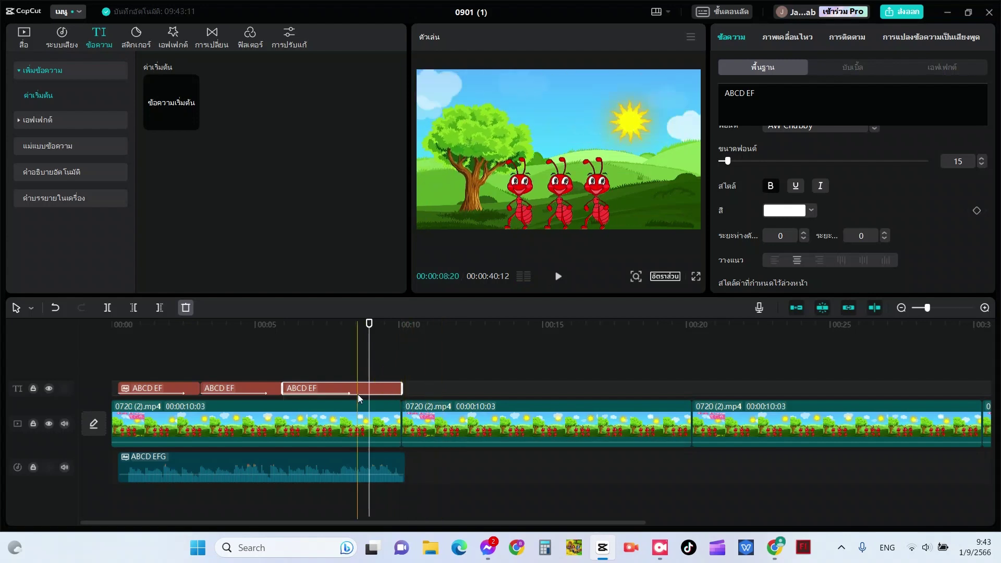
click(372, 393)
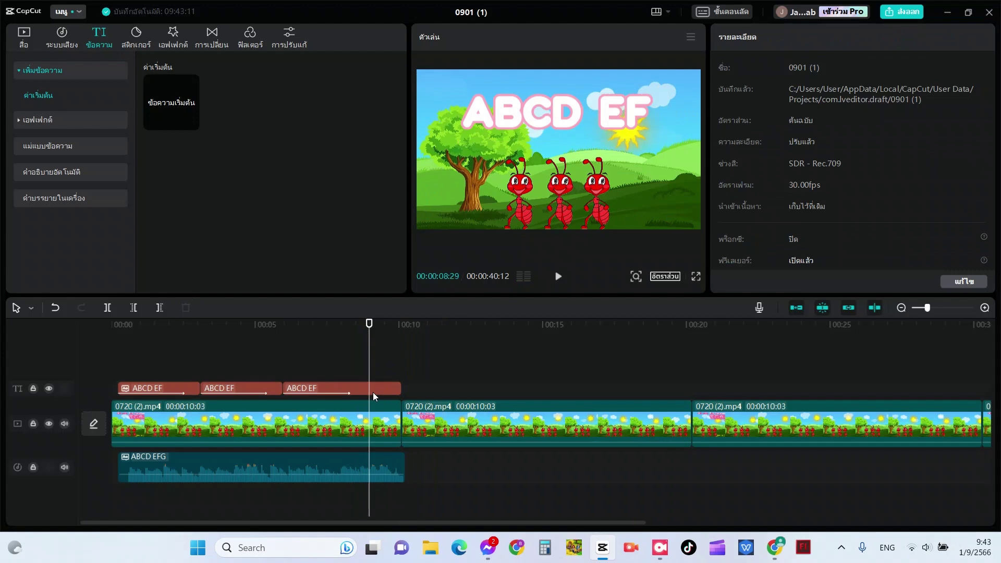
key(ctrl+v)
drag(418, 365, 440, 385)
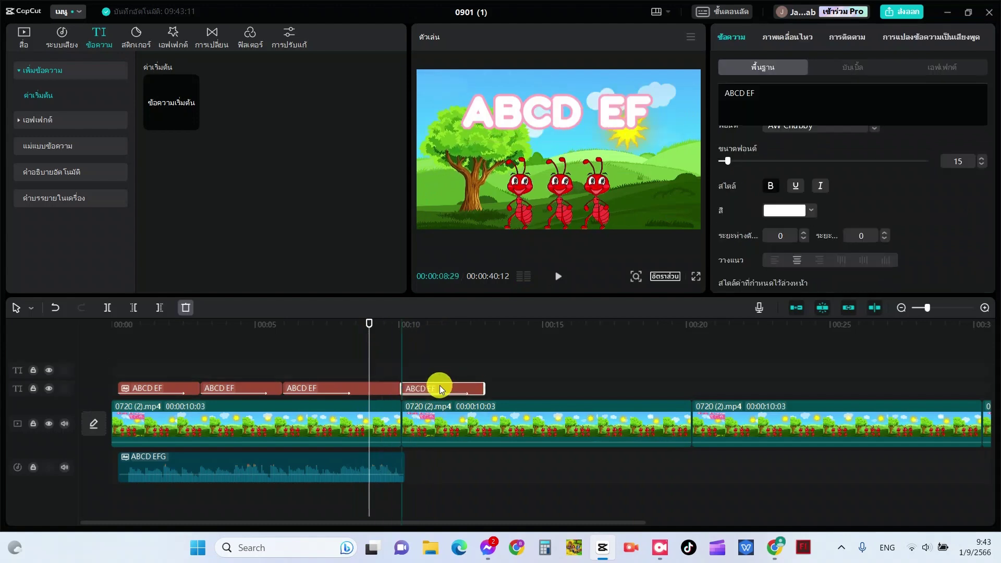
Step: Replace the wording of the fourth text clip, at the start of the second video clip, with GHIJKL
click(402, 339)
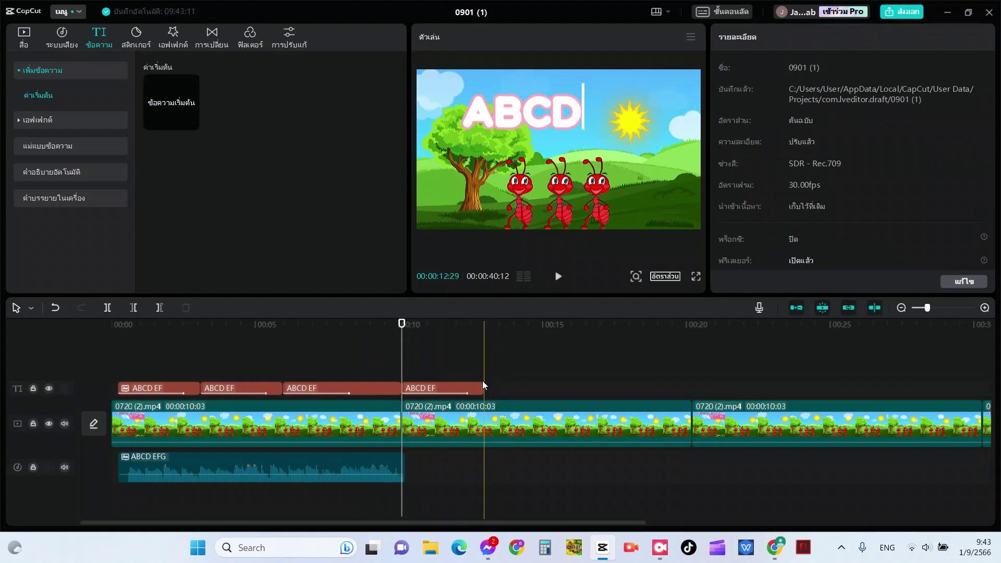
click(466, 386)
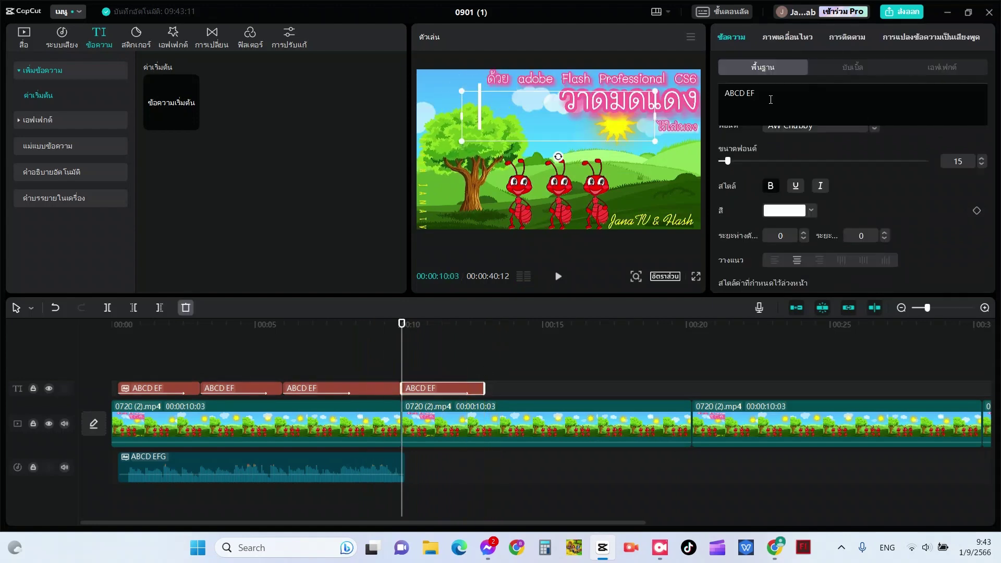
drag(765, 94, 724, 94)
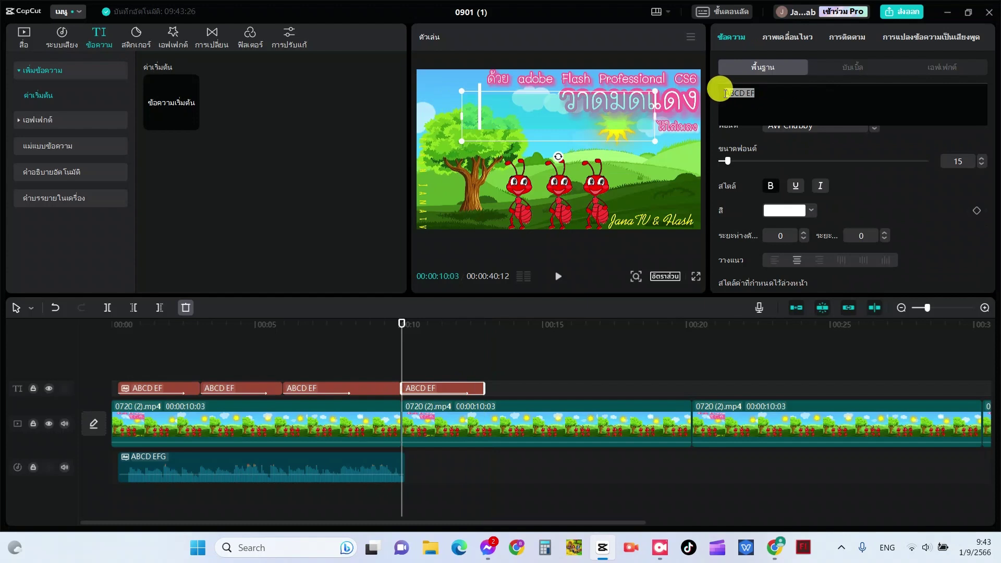
text(g)
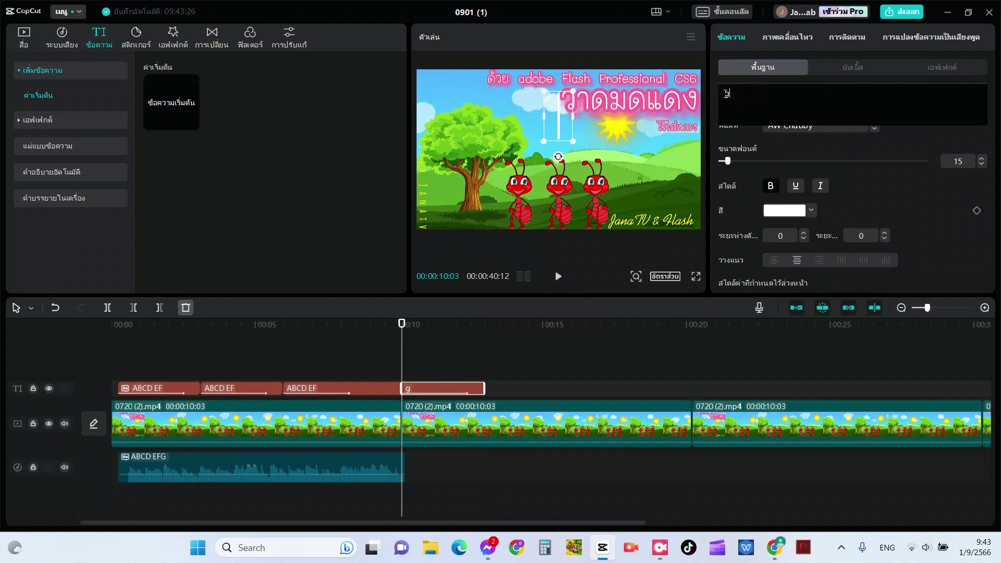
key(BackSpace)
text(G)
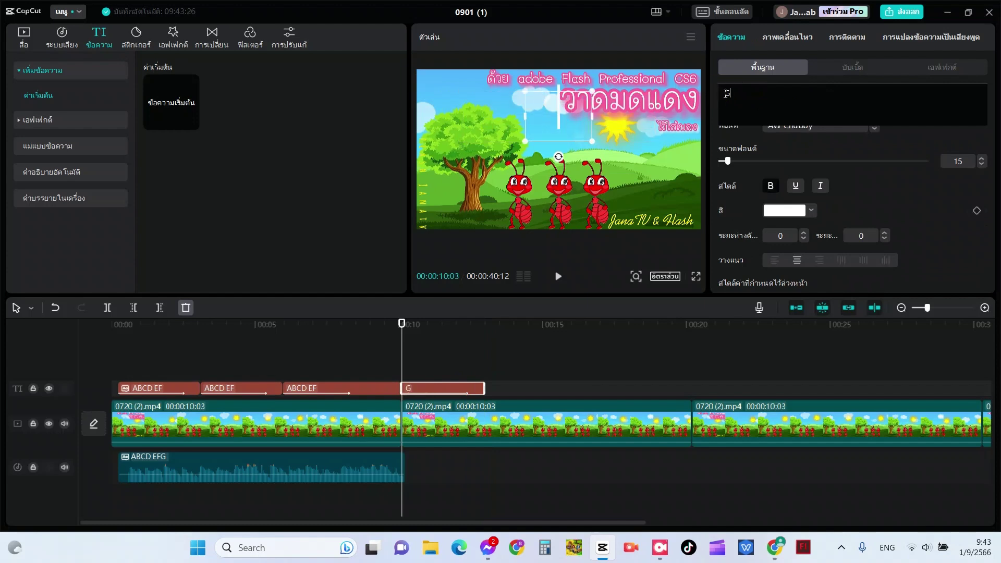
text(HI)
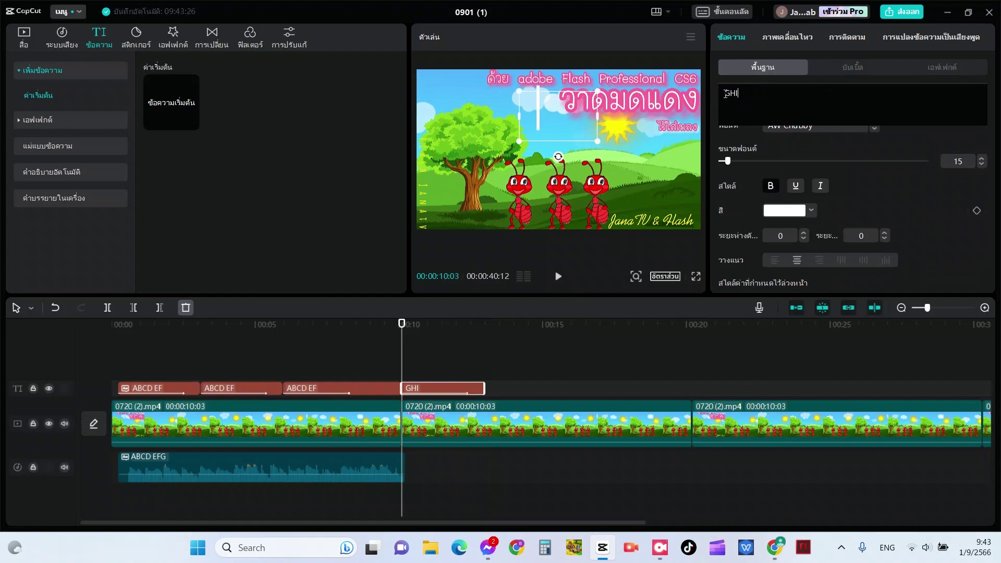
text(J)
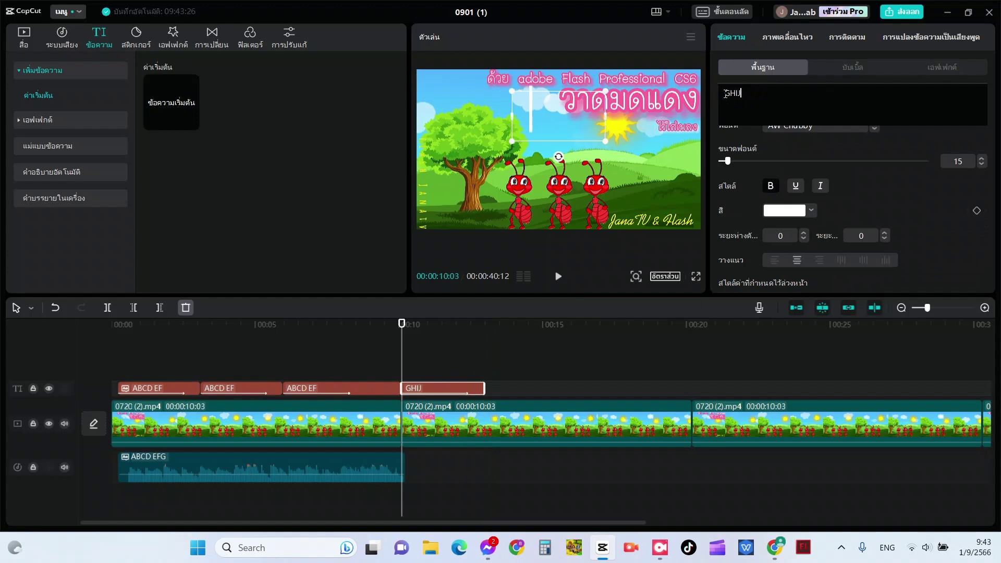
text(K)
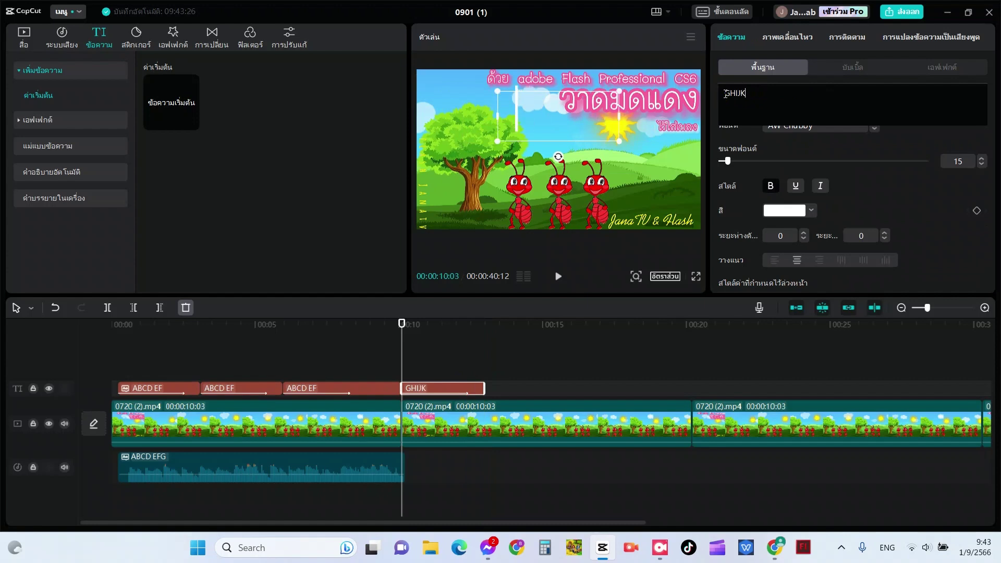
text(L)
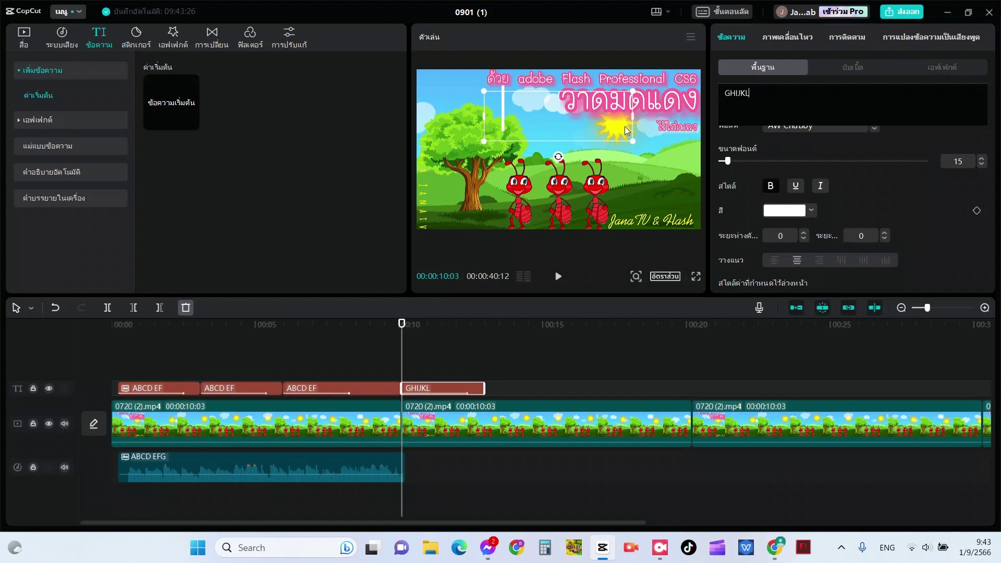
Step: Preview the GHIJKL text and insert a space after the J so it reads GHIJ KL
click(558, 276)
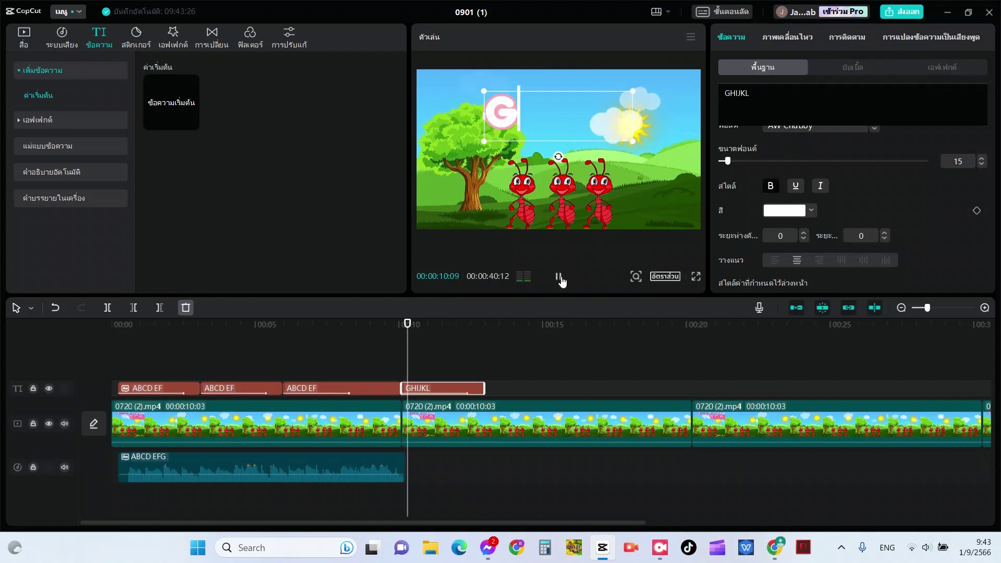
click(558, 276)
click(453, 389)
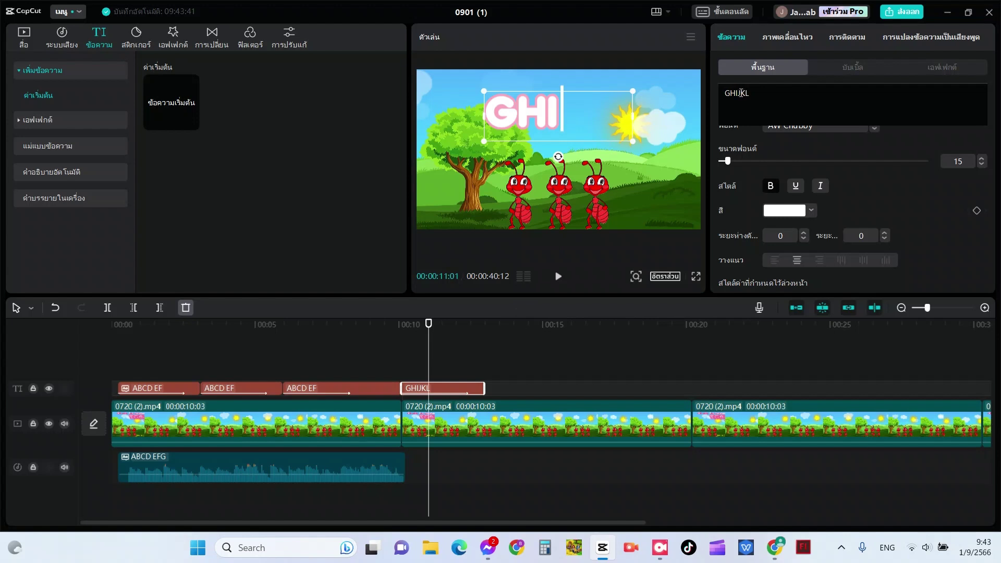
click(739, 92)
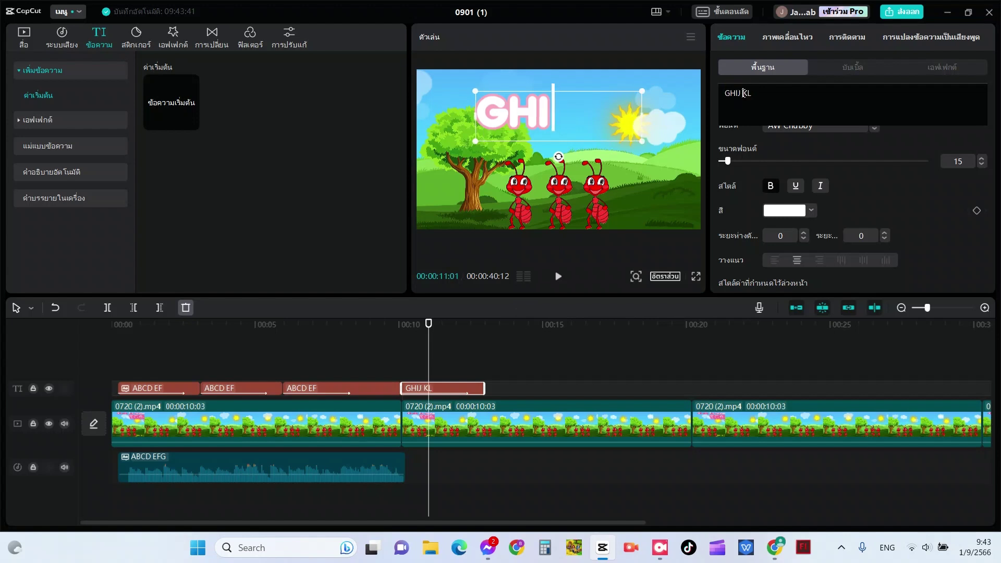
Step: Audition the Kawaii Vocalist text-to-speech voice for the GHIJ KL text and play back the clip
click(896, 38)
scroll(817, 240, down, 1)
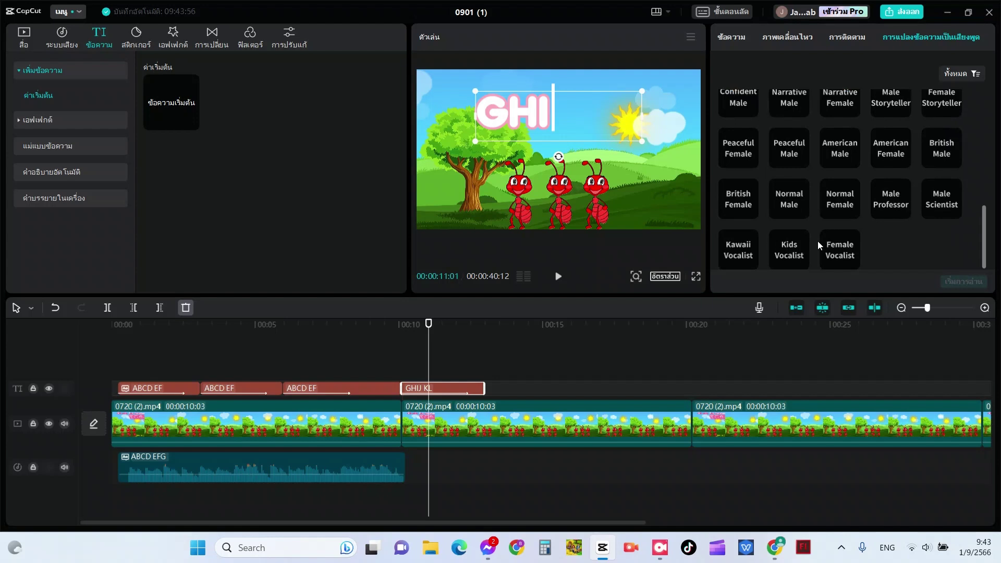
click(741, 256)
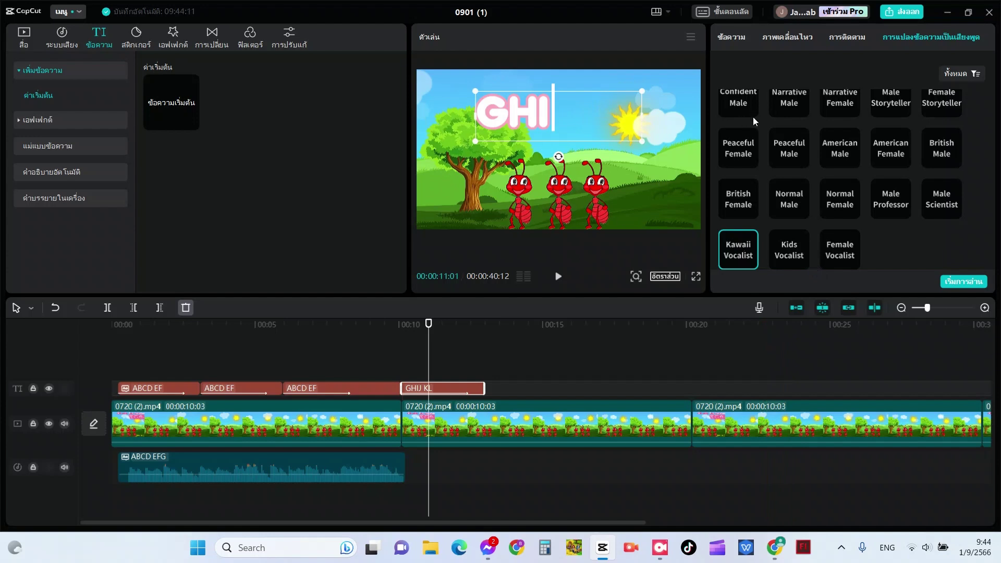
click(555, 281)
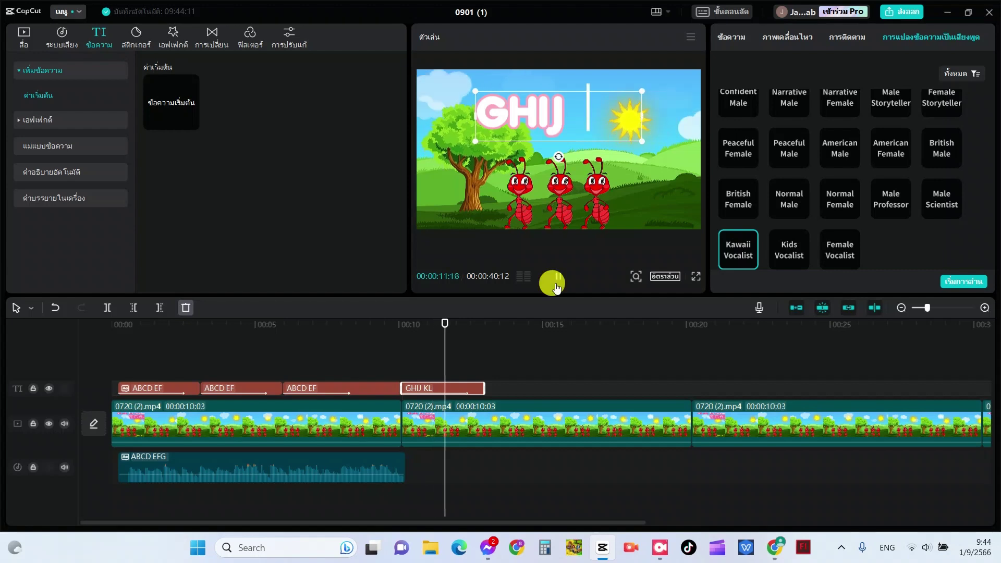
click(555, 284)
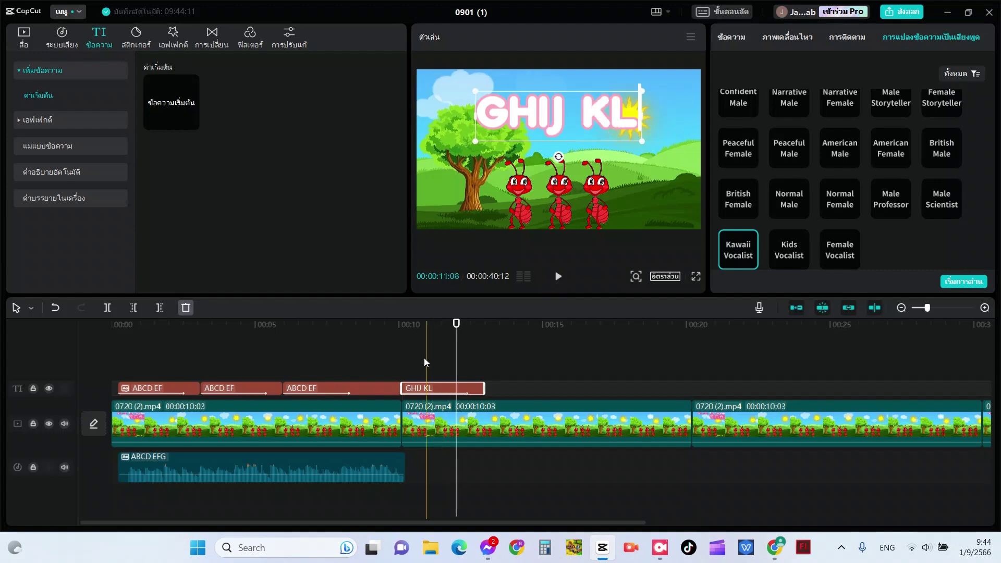
click(410, 351)
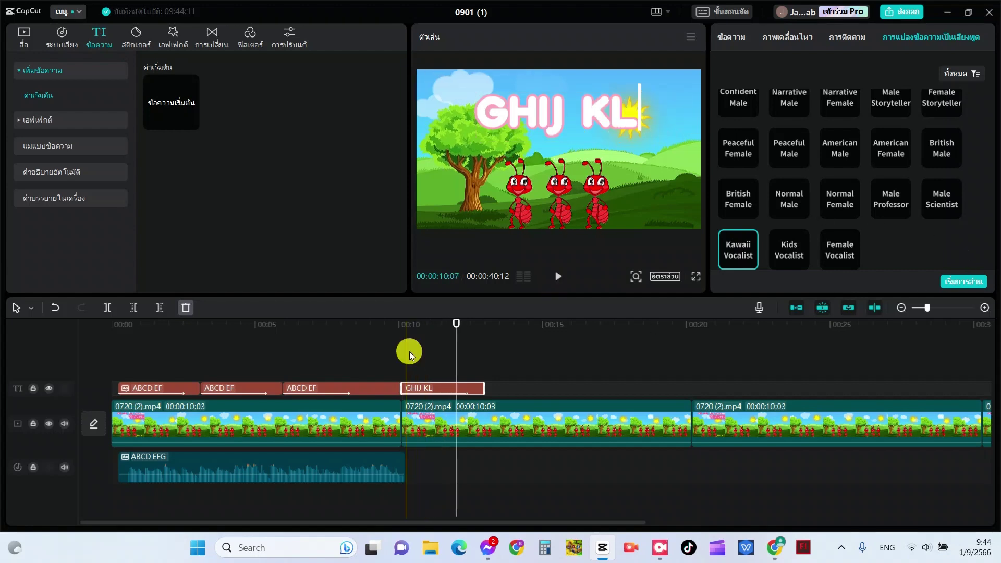
Step: Select the GHIJ KL text clip and audition the Kawaii Vocalist text-to-speech voice for it again
click(443, 395)
click(463, 385)
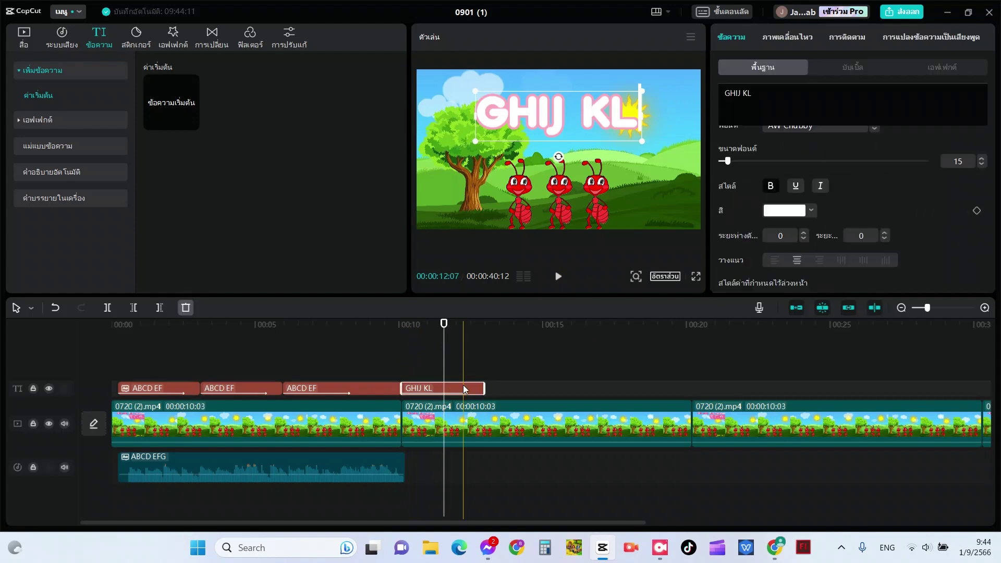
click(933, 39)
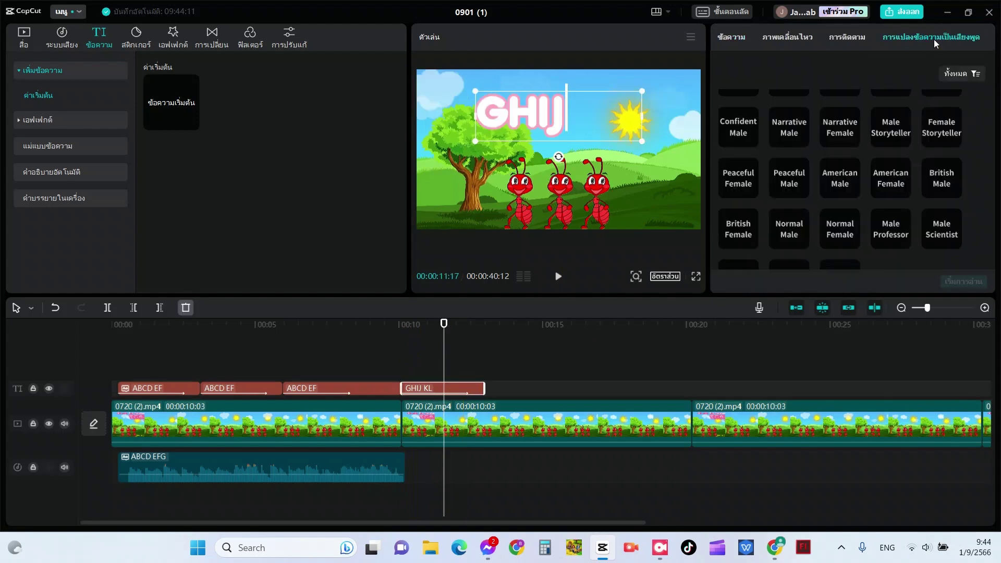
scroll(881, 237, down, 1)
scroll(880, 237, up, 3)
scroll(881, 237, down, 3)
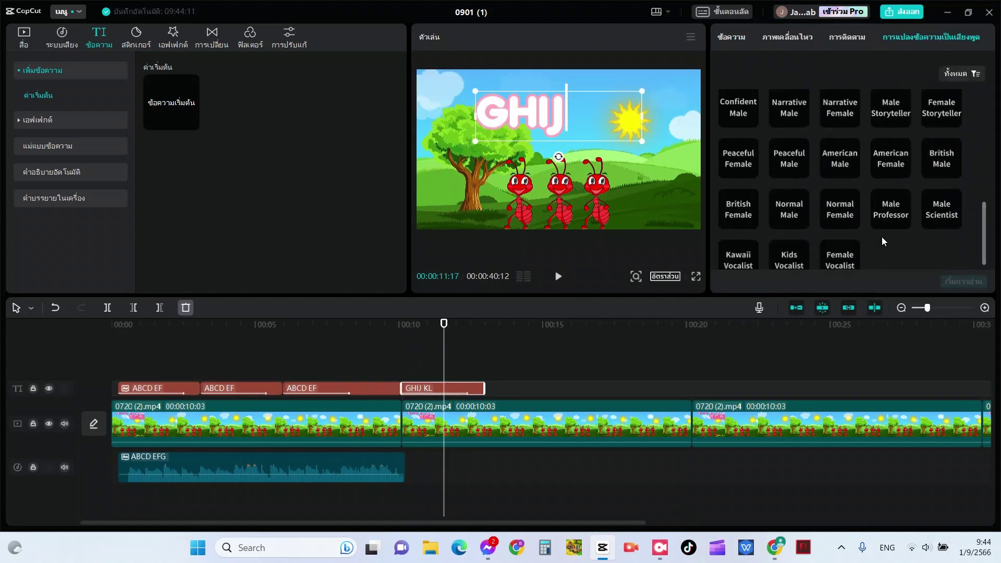
click(739, 256)
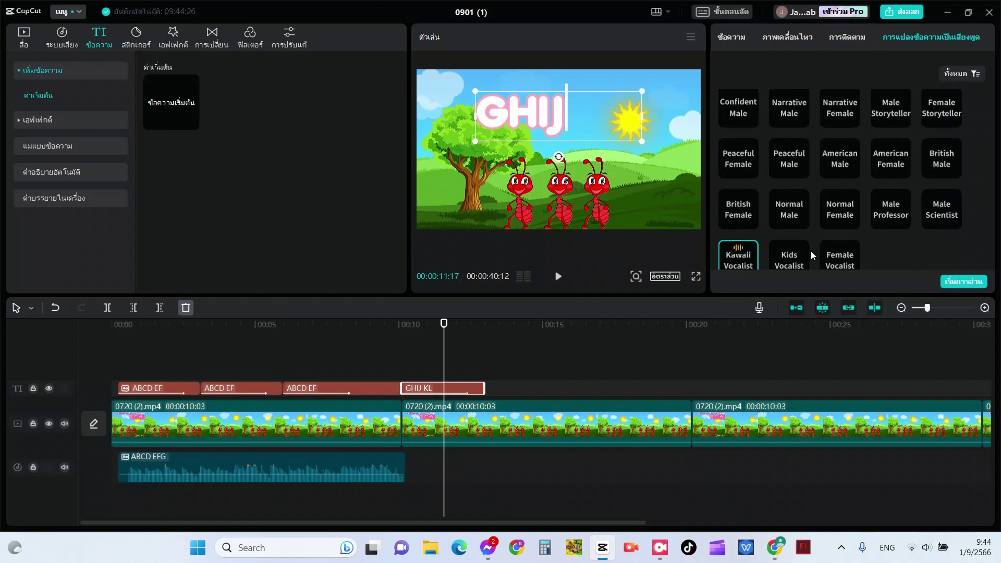
scroll(811, 251, down, 1)
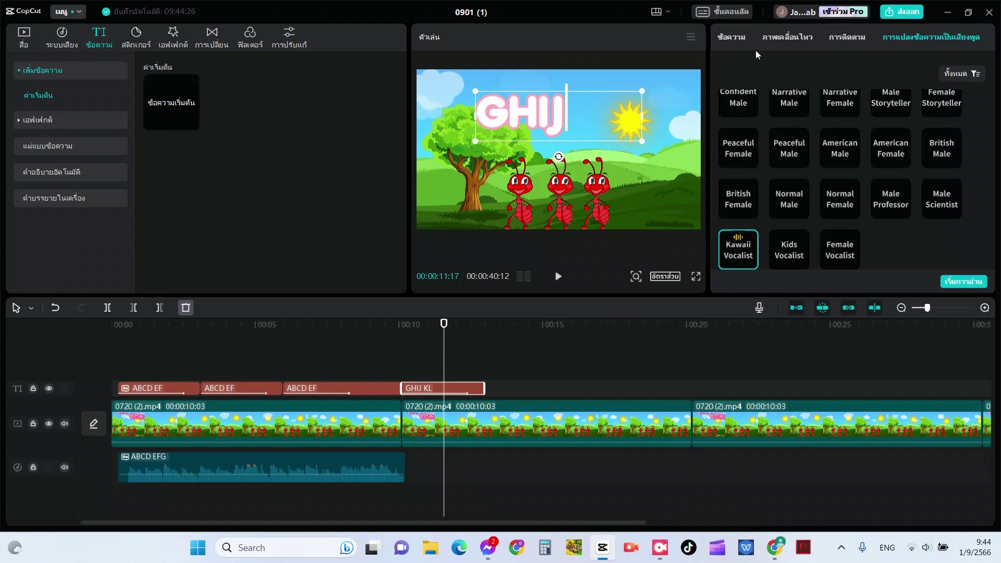
Step: Insert spaces between all letters of the fourth text clip so it reads G H I J K L
click(733, 38)
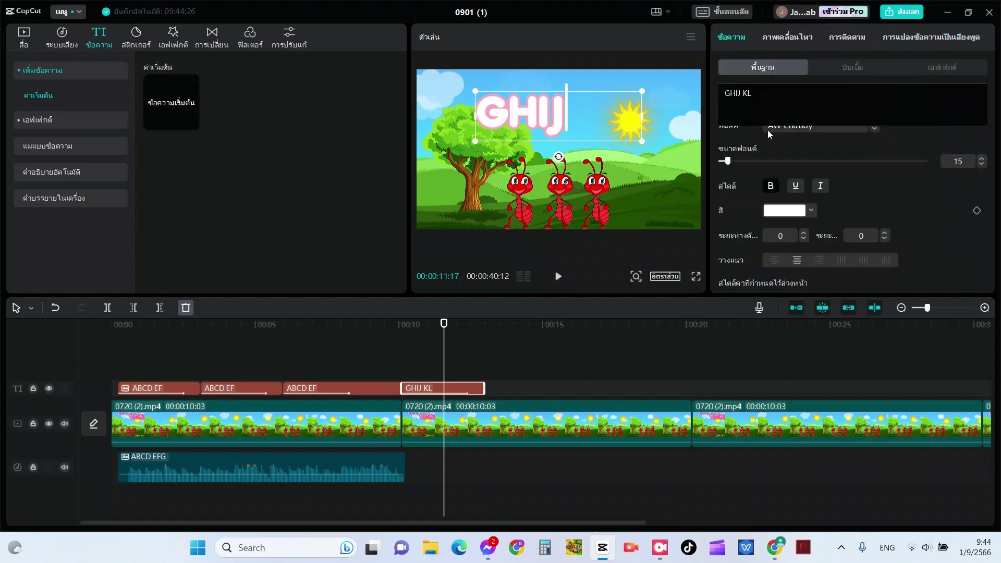
click(726, 89)
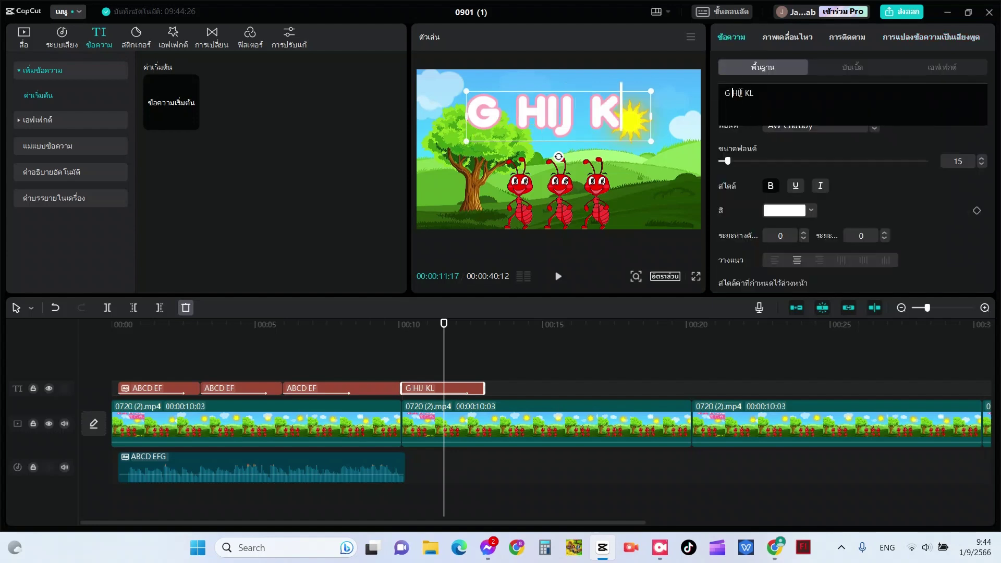
click(735, 87)
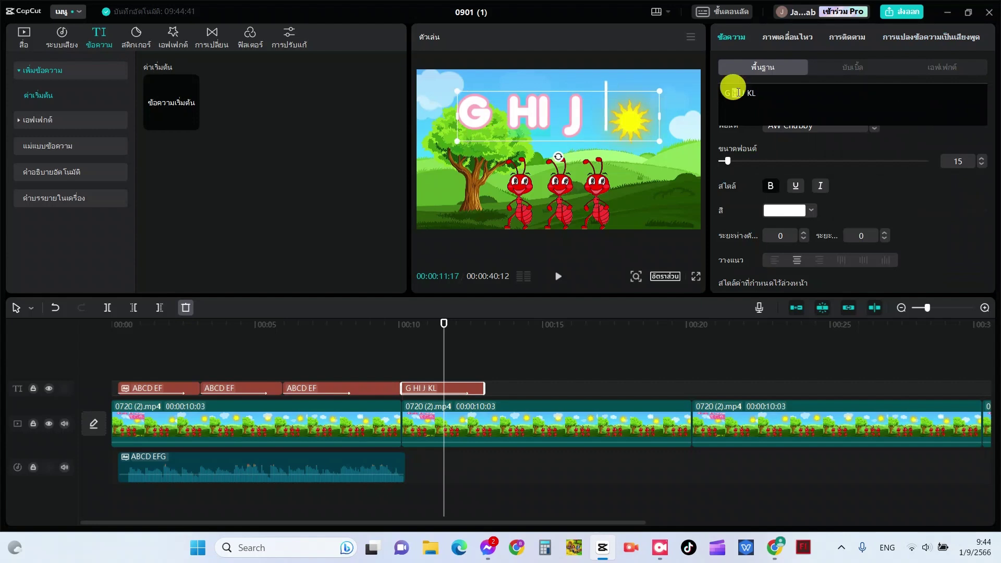
triple_click(739, 93)
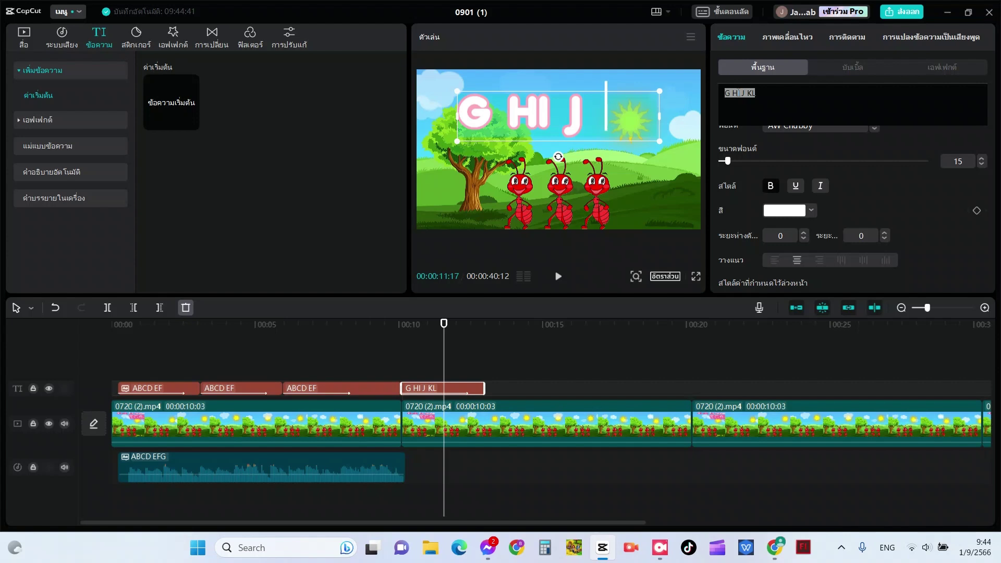
click(739, 93)
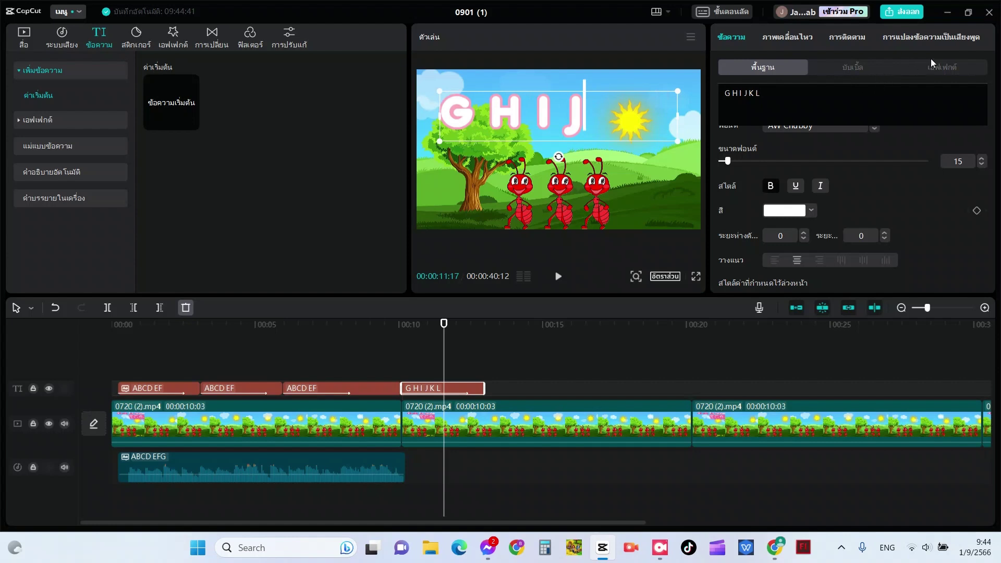
Step: Audition the Kawaii Vocalist text-to-speech voice for the spaced G H I J K L text
click(955, 34)
scroll(780, 199, down, 1)
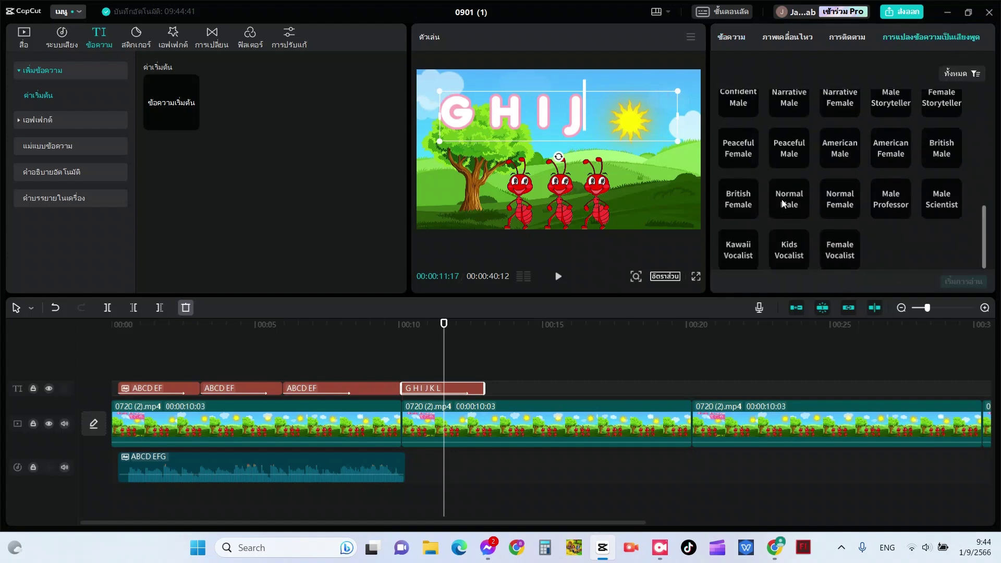
click(742, 254)
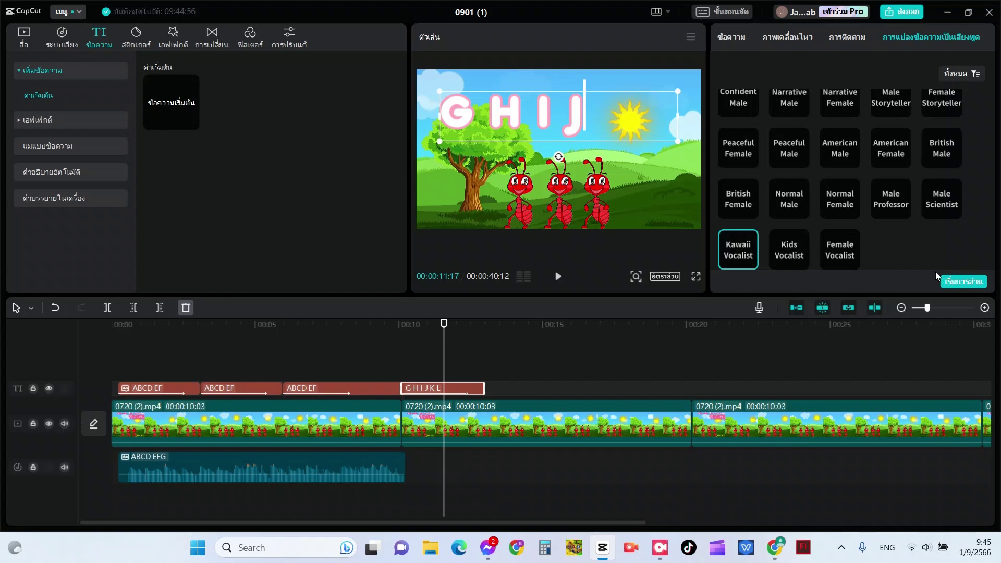
Step: Play back the ABCD EF section from the beginning of the timeline to compare its singing voice
click(120, 341)
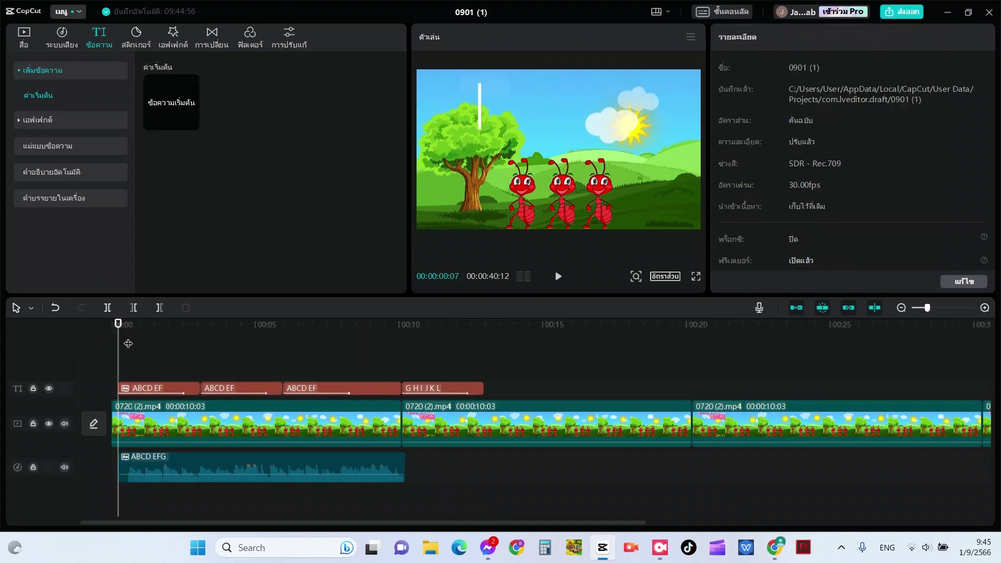
click(555, 282)
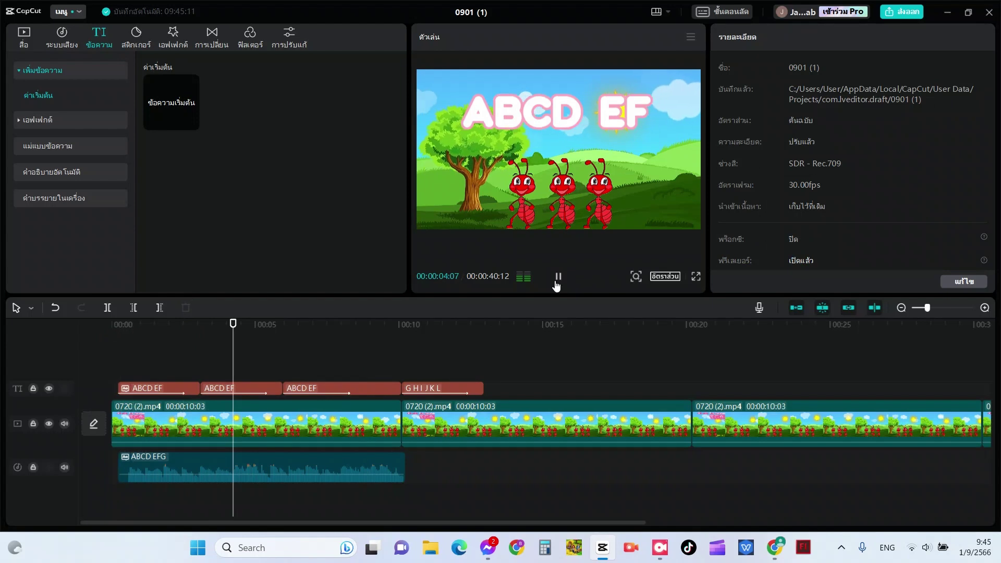
click(555, 283)
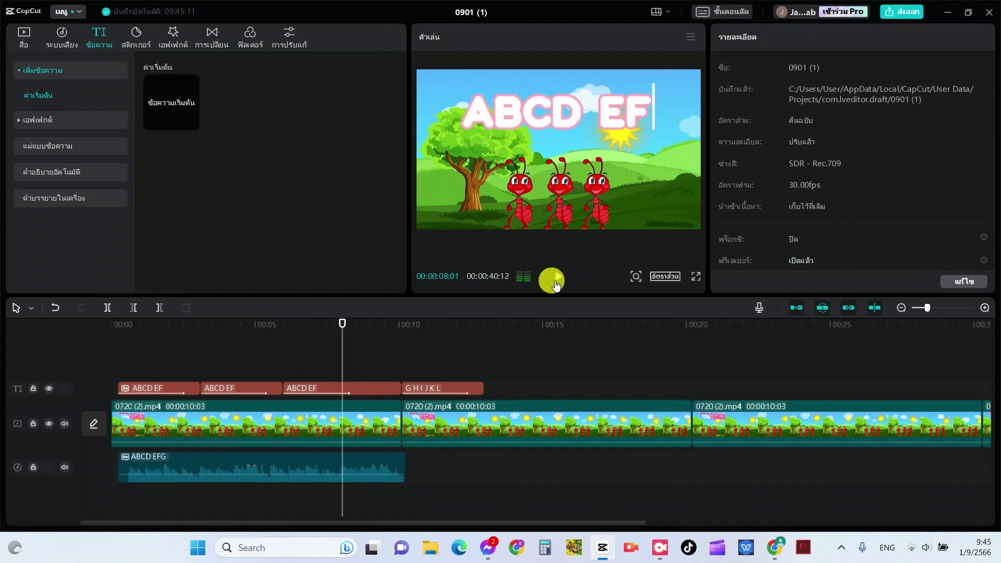
Step: Edit the wording of the first ABCD EF text clip so it reads ABCD E F
click(173, 387)
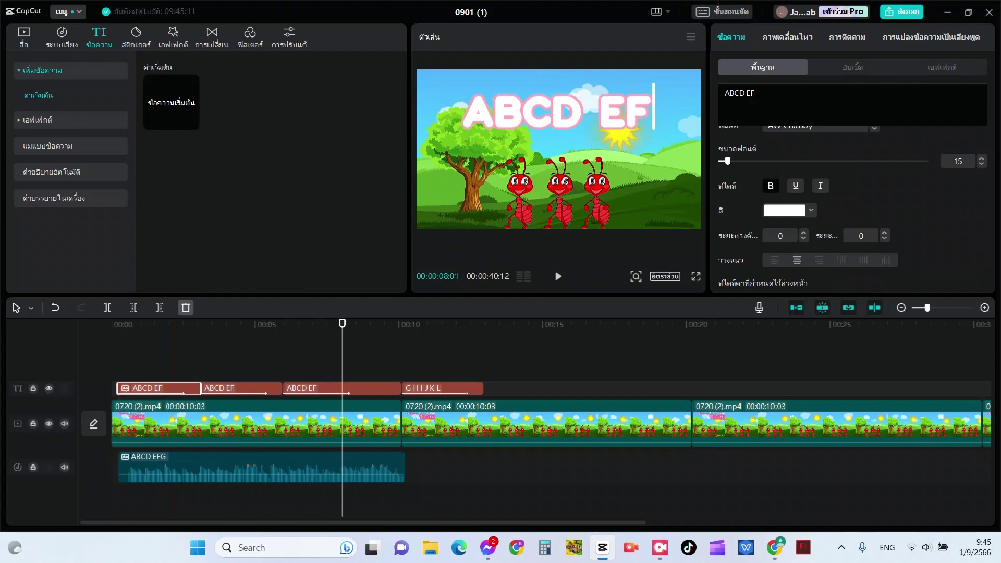
click(750, 90)
click(739, 93)
key(BackSpace)
key(ctrl+z)
key(ctrl+z)
key(ctrl+z)
Step: Generate speech audio for the G H I J K L text clip with the Kawaii Vocalist voice
click(420, 387)
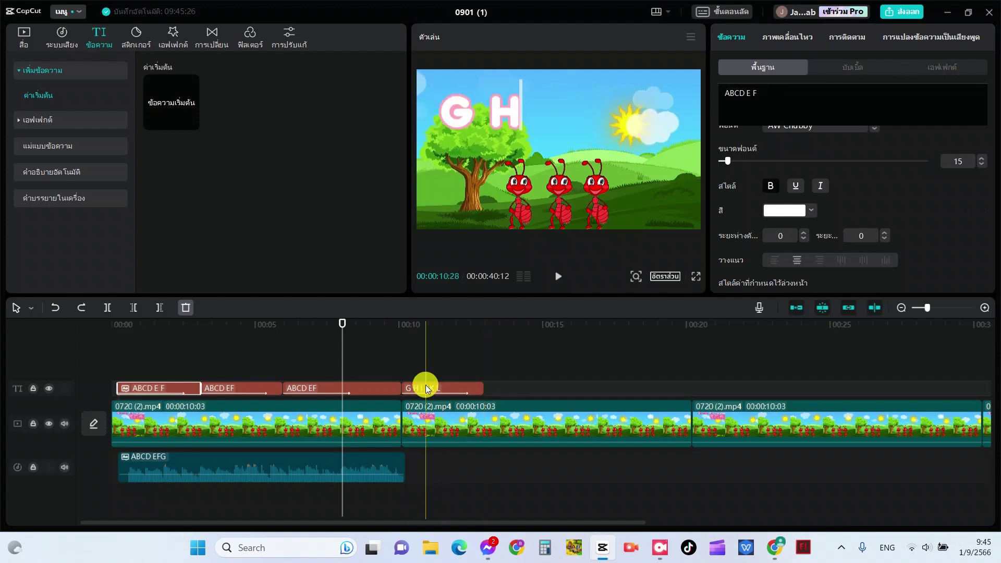
click(949, 36)
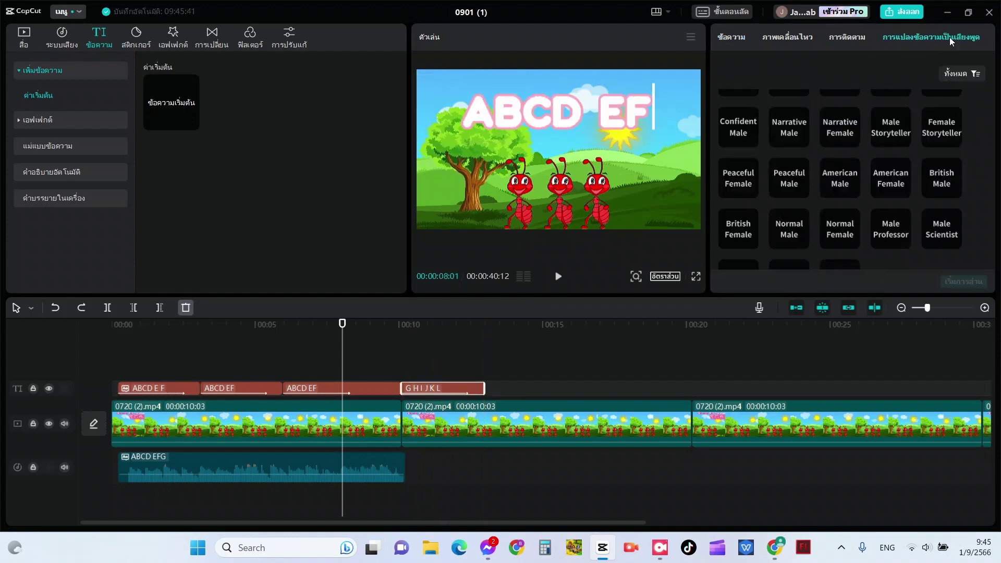
scroll(846, 223, down, 1)
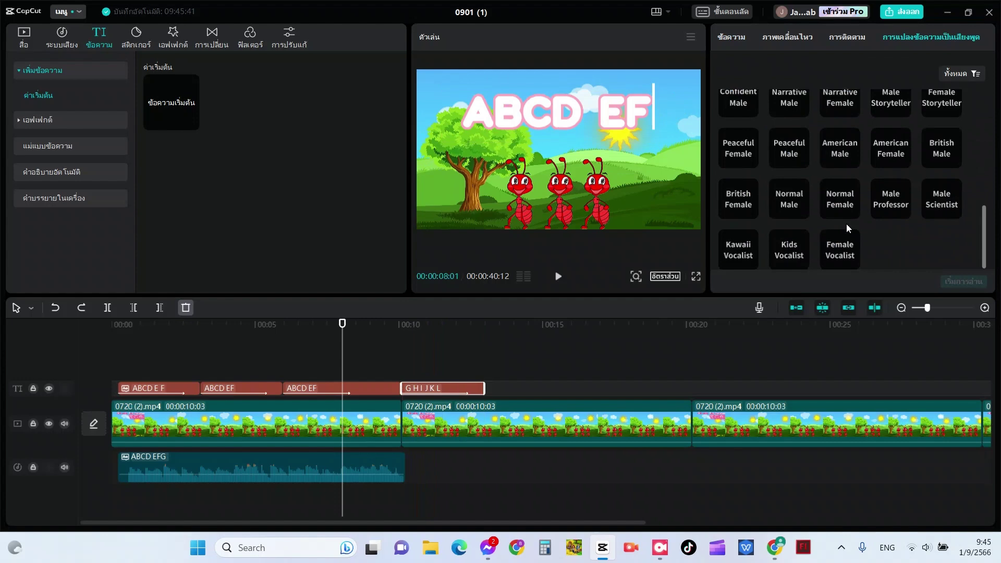
click(757, 242)
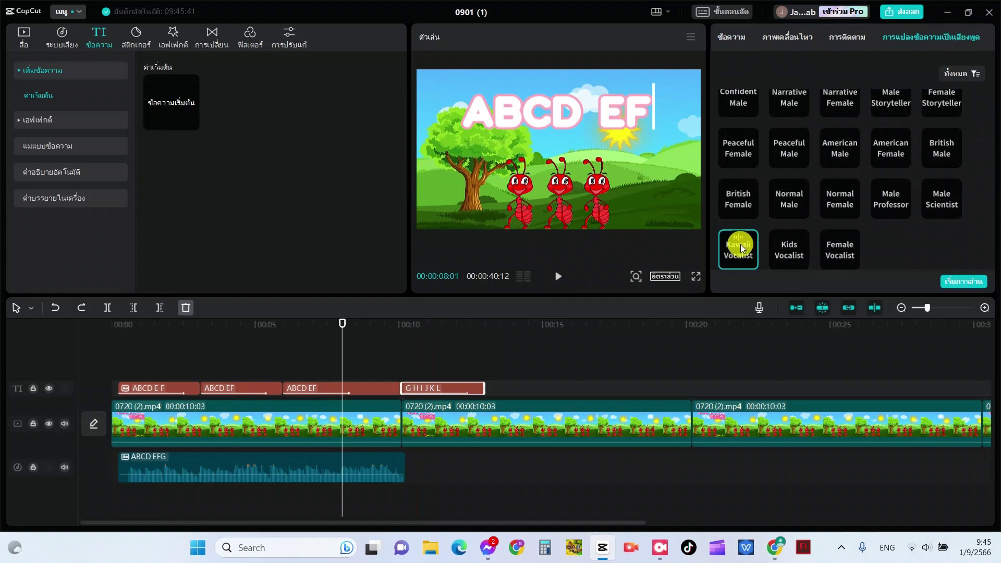
click(968, 282)
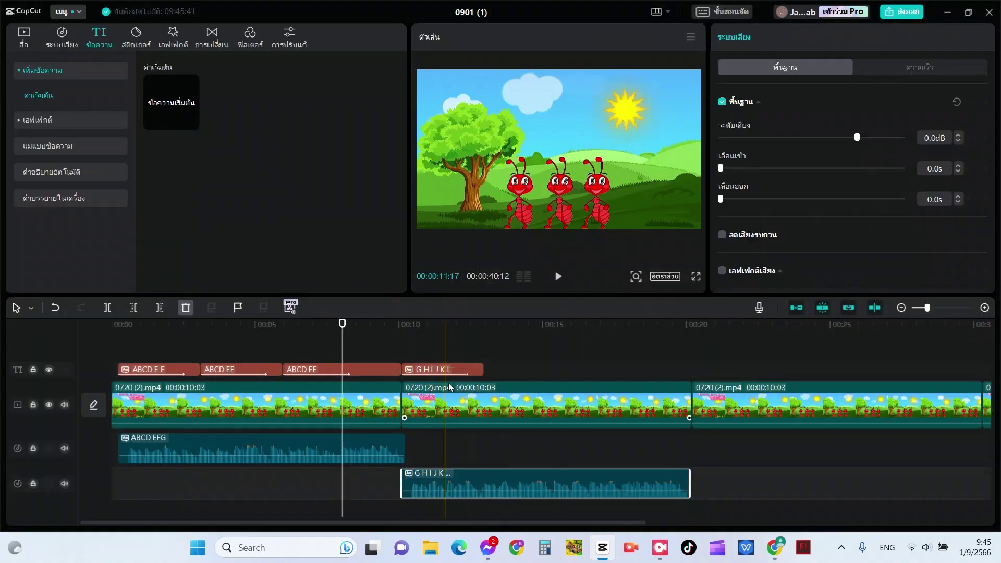
Step: Place two copies of the G H I J K L text clip directly one after another behind the original
click(477, 367)
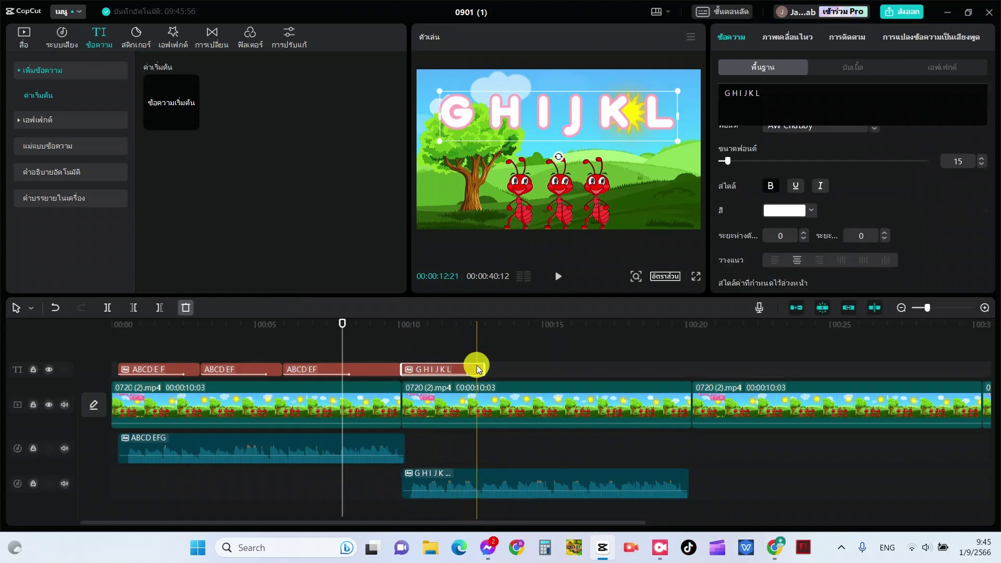
drag(476, 367, 524, 384)
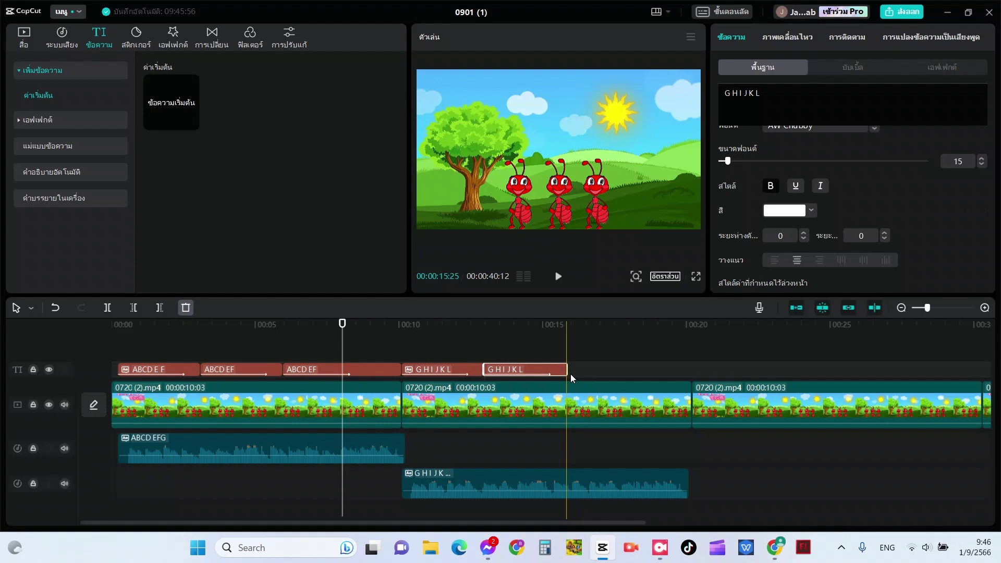
key(ctrl+v)
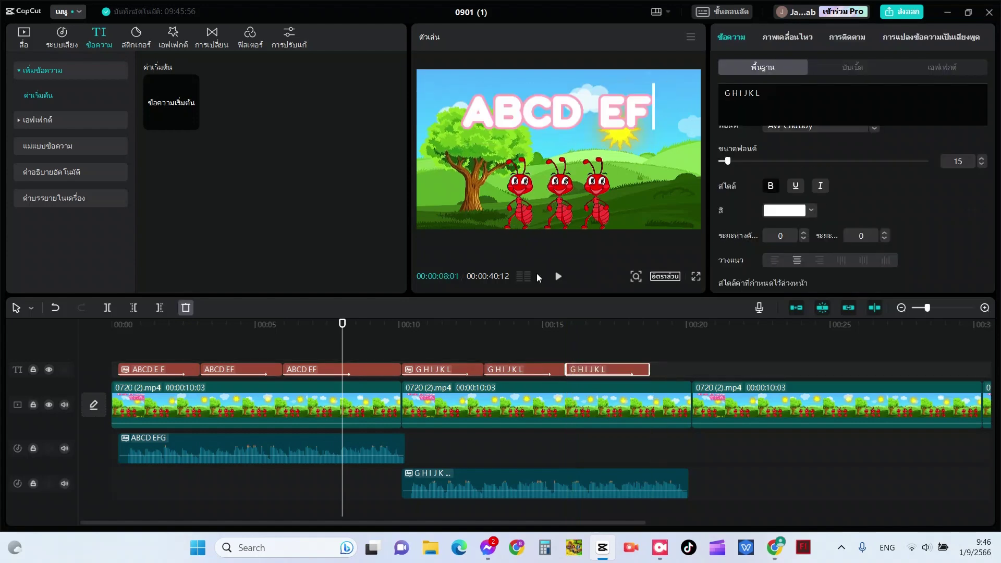
Step: Play back the G H I J K L section and extend its third text clip to the end of the section's audio
click(400, 325)
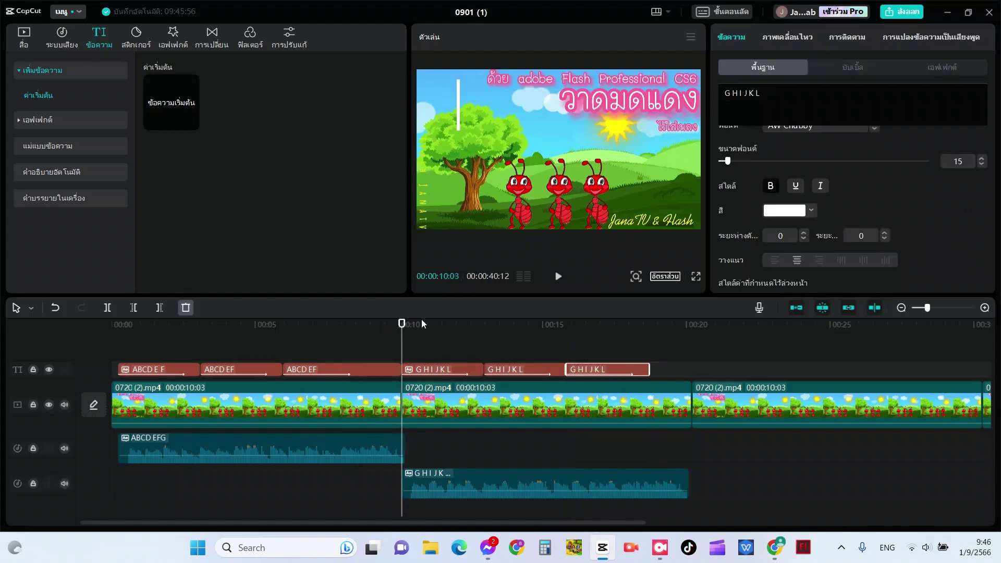
click(558, 277)
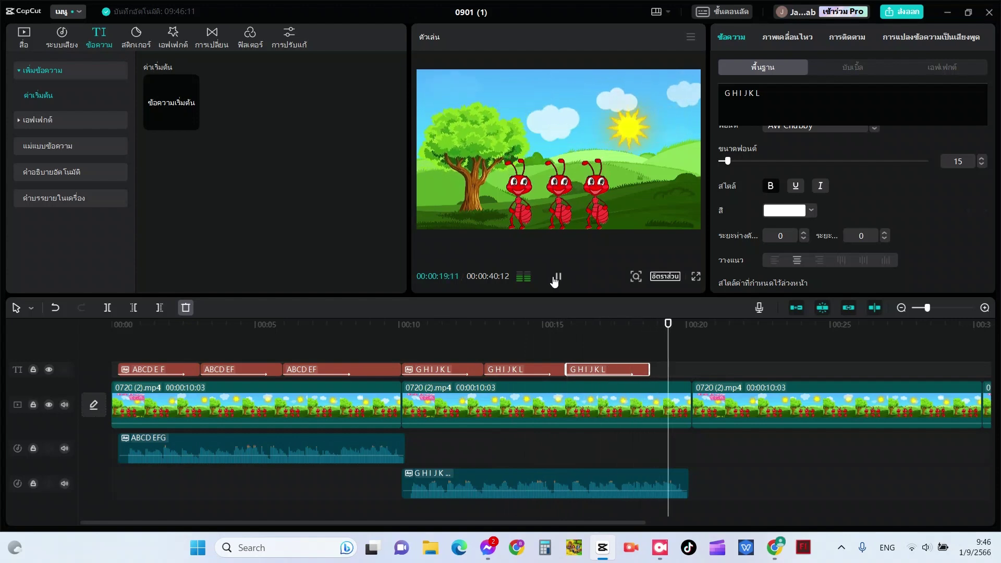
click(554, 280)
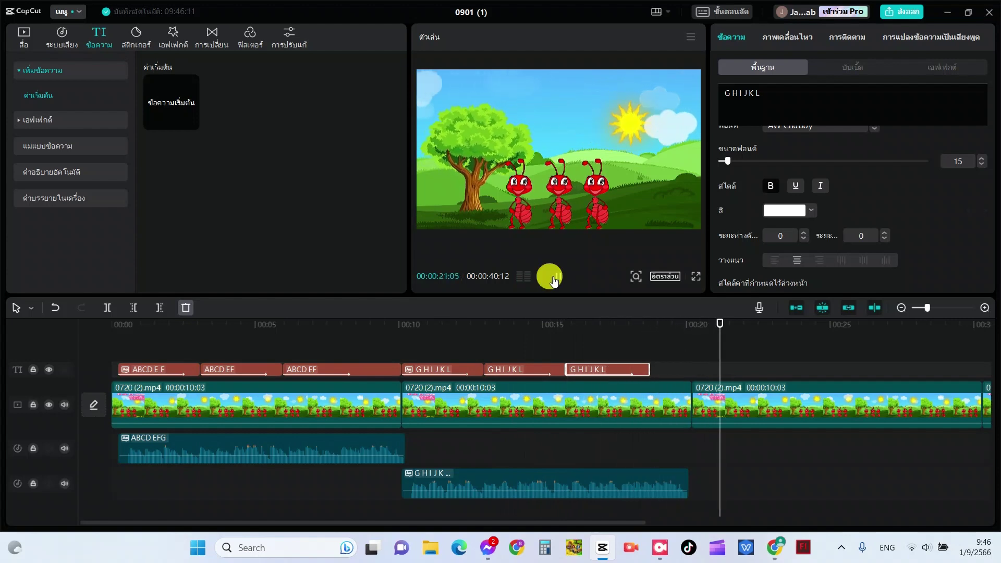
click(686, 331)
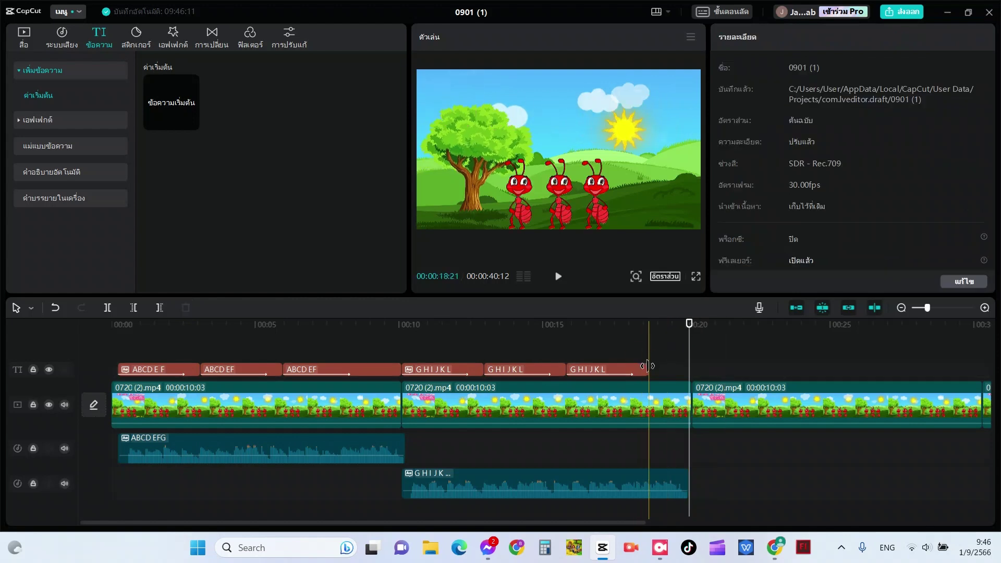
drag(647, 366, 680, 376)
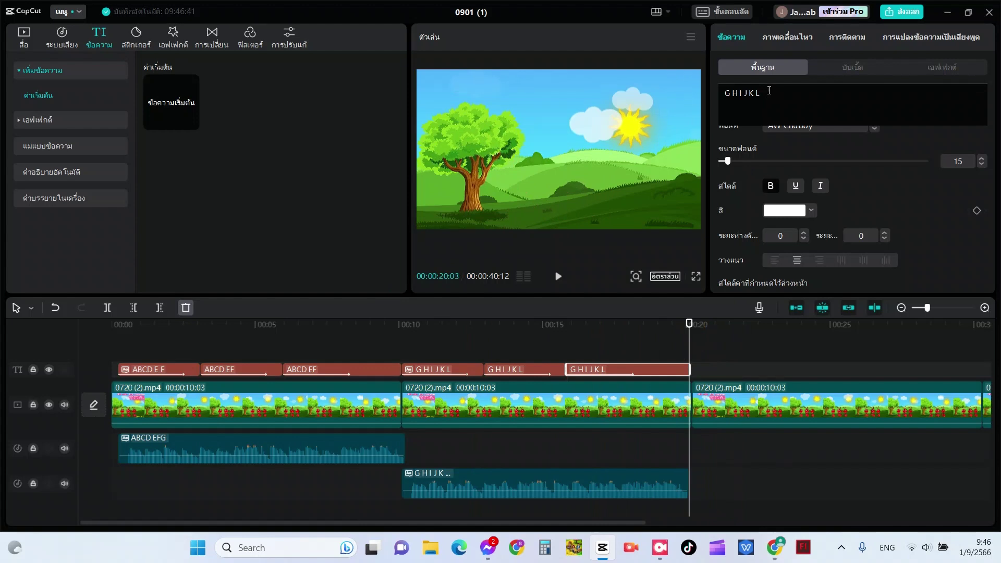
Step: Replace the wording of the third G H I J K L text clip with M N O P Q R
drag(769, 91, 703, 94)
key(BackSpace)
text(M N O)
text(P Q R)
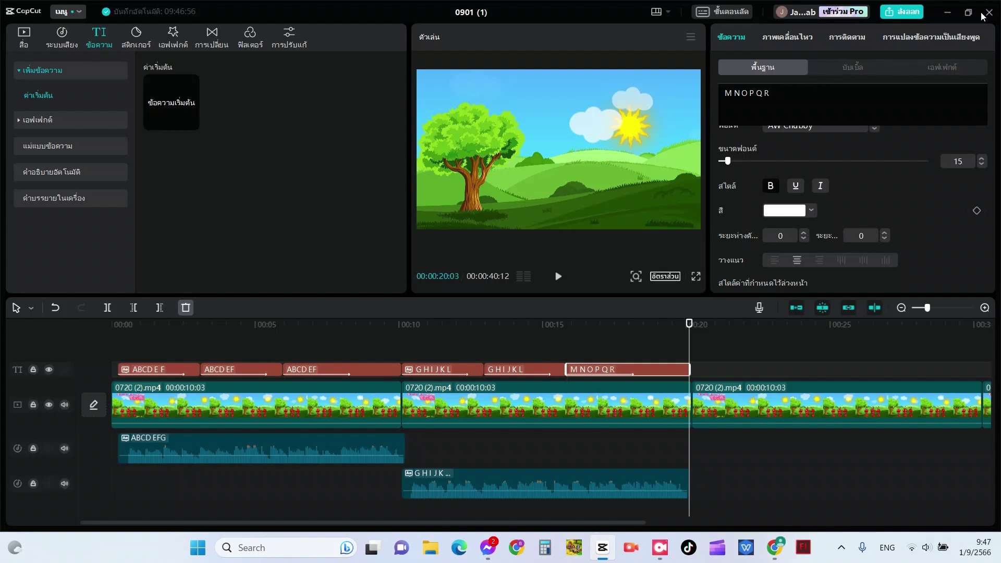
Step: Move the M N O P Q R text clip to the end of the G H I J K L audio, around the start of the third video clip
click(937, 41)
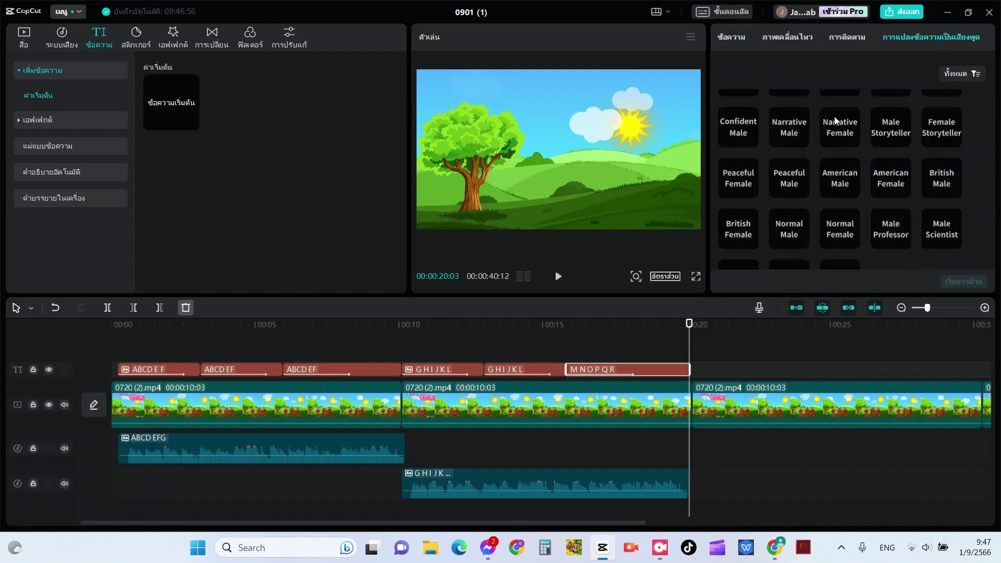
scroll(846, 218, down, 1)
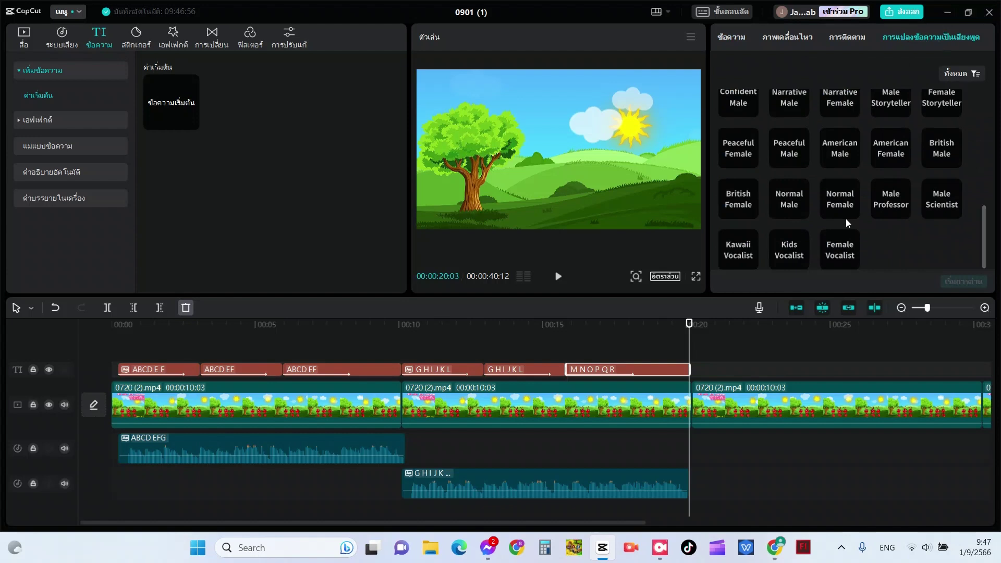
click(629, 369)
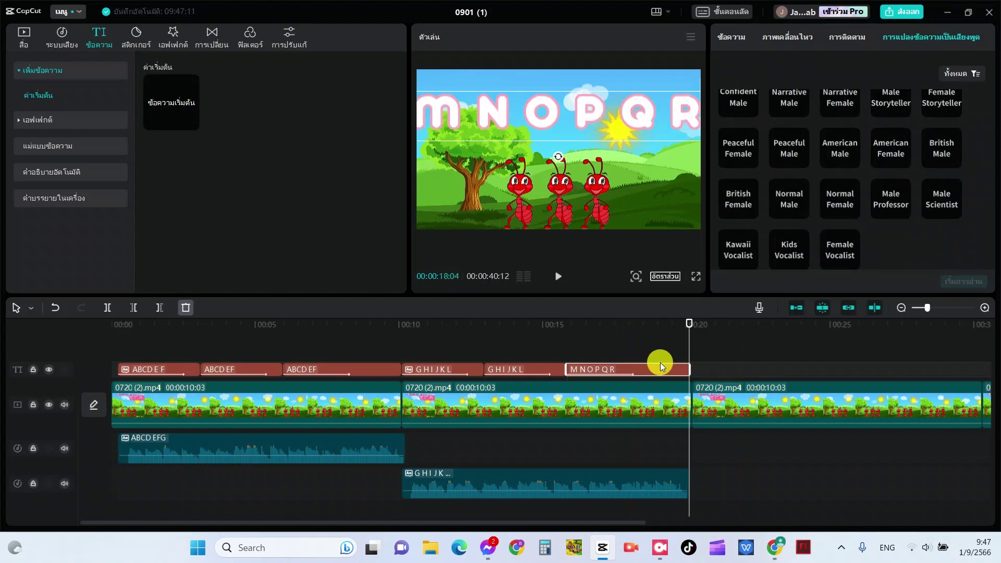
drag(659, 362, 749, 373)
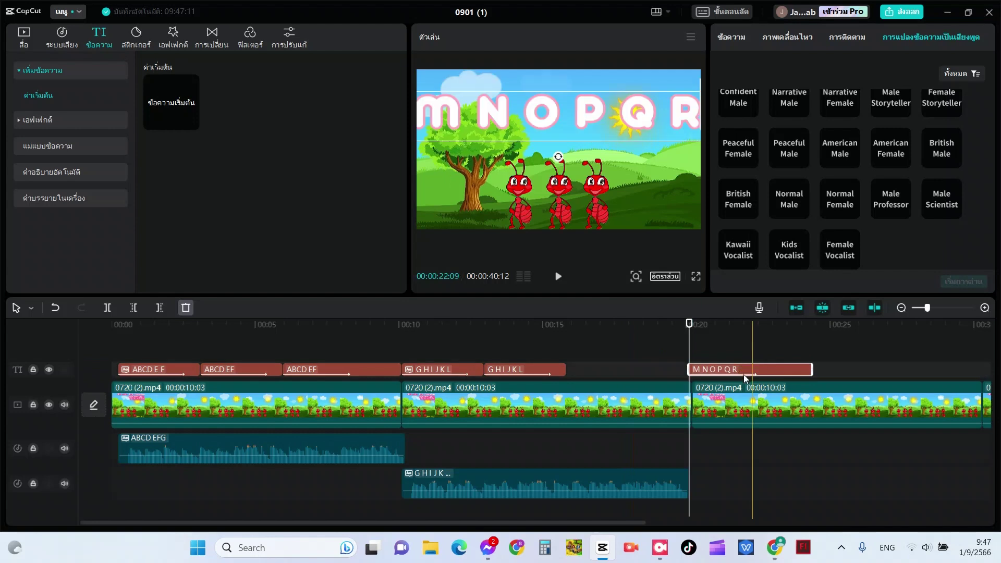
Step: Copy the second G H I J K L text clip and fill the gap before M N O P Q R with the copy
click(551, 374)
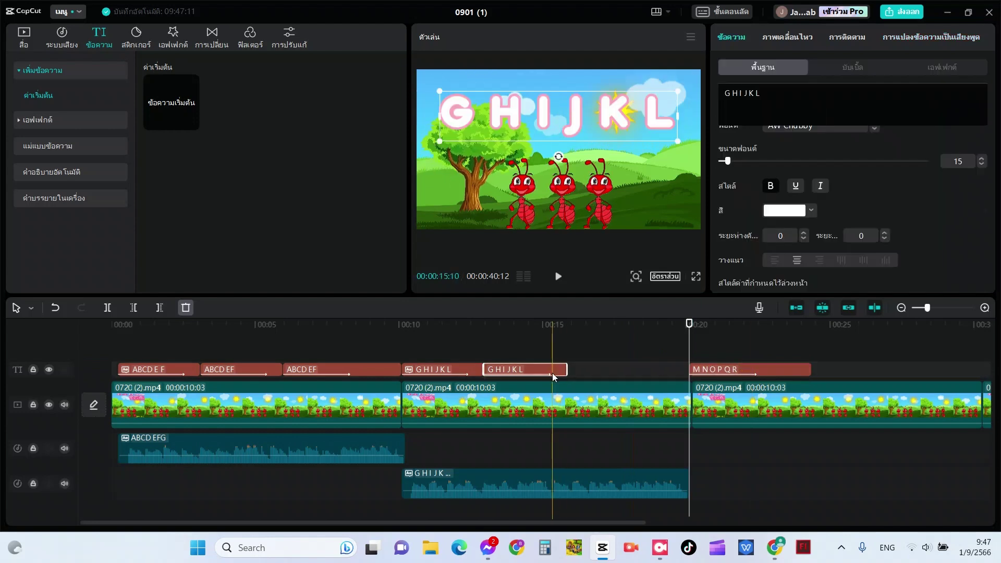
key(ctrl+c)
key(ctrl+v)
drag(584, 365, 686, 369)
Step: Shorten the M N O P Q R text clip to about 3 seconds and generate its speech with the Kawaii Vocalist voice
click(705, 369)
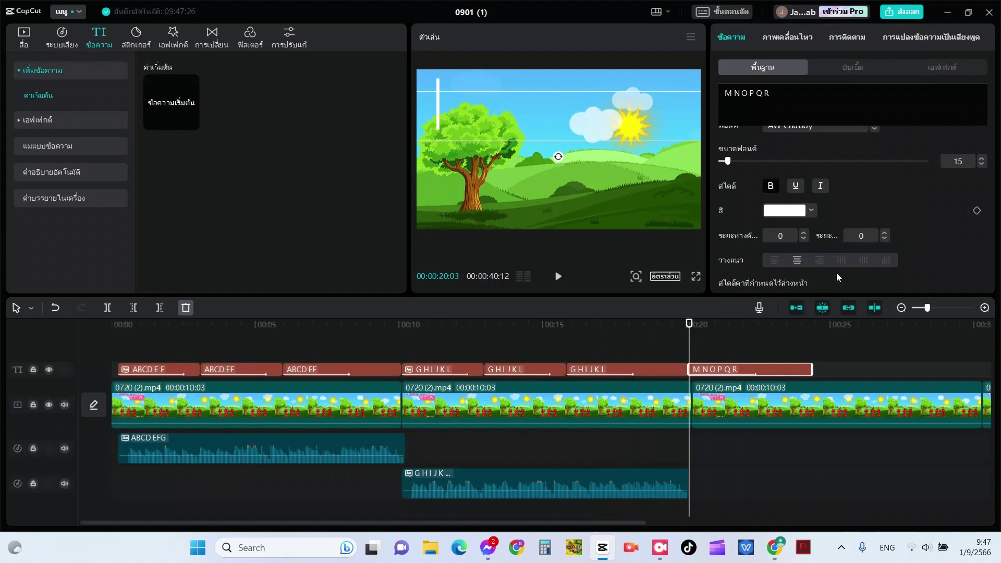
drag(811, 369, 771, 369)
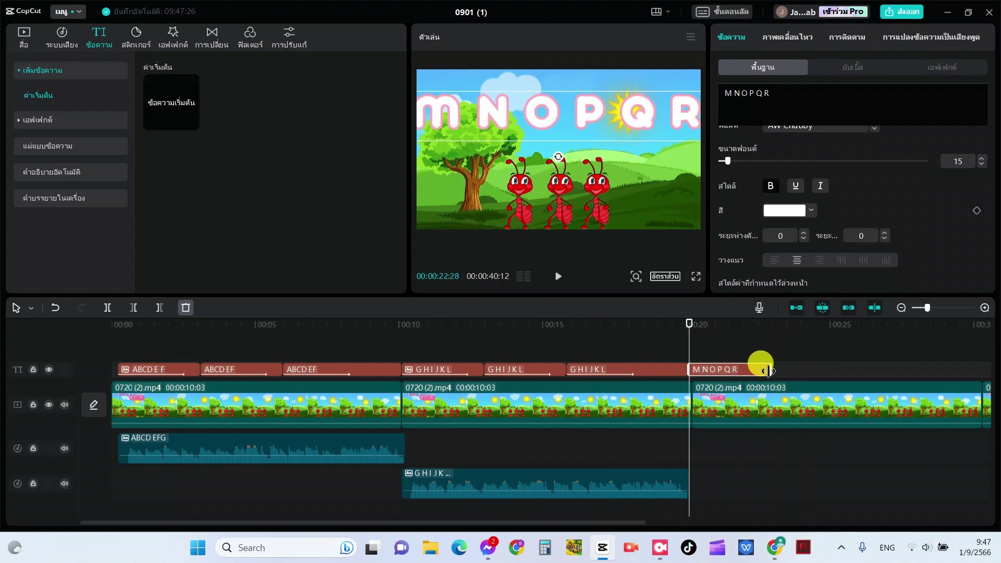
click(944, 38)
scroll(891, 245, down, 2)
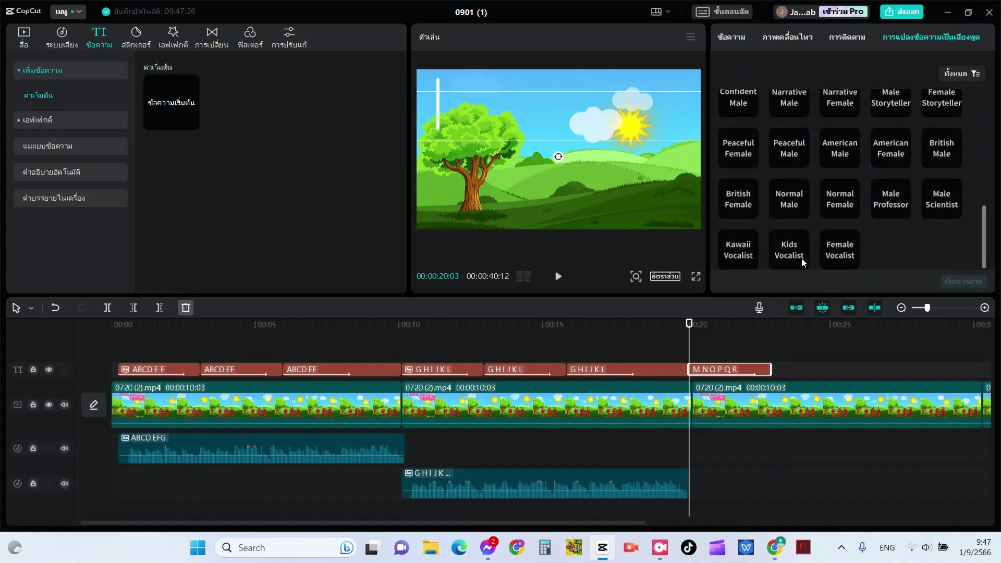
click(743, 251)
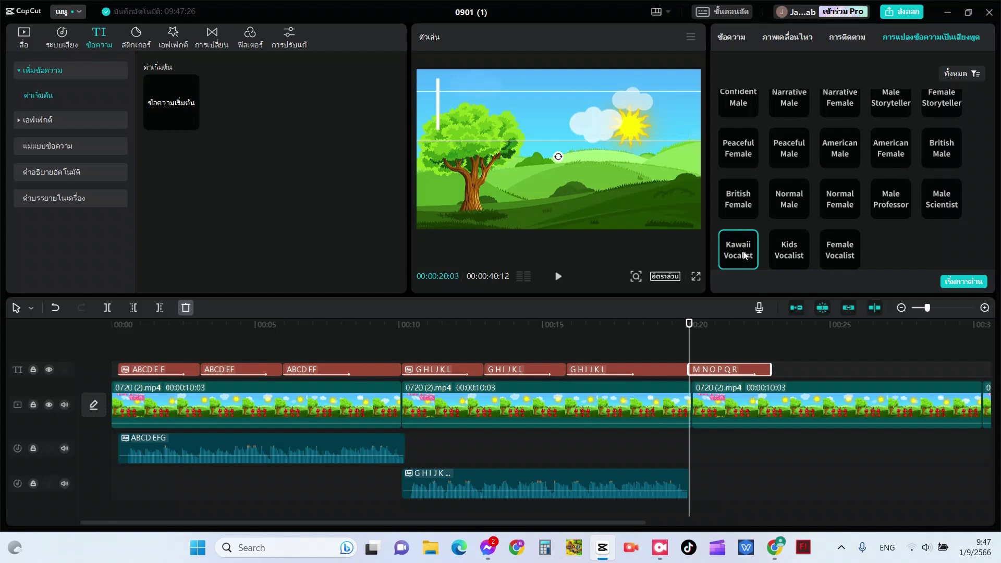
click(967, 282)
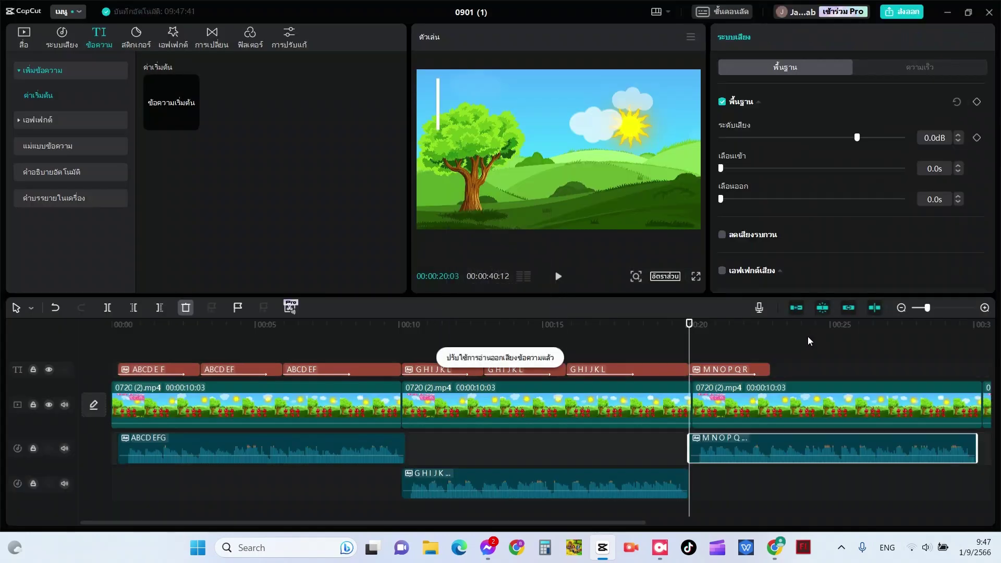
click(759, 369)
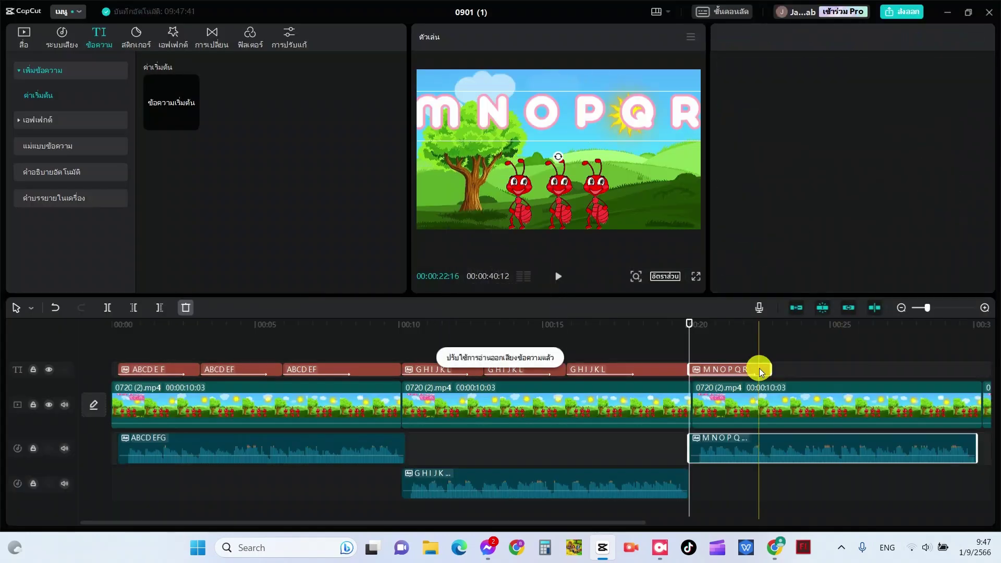
key(ctrl+v)
drag(785, 368, 800, 390)
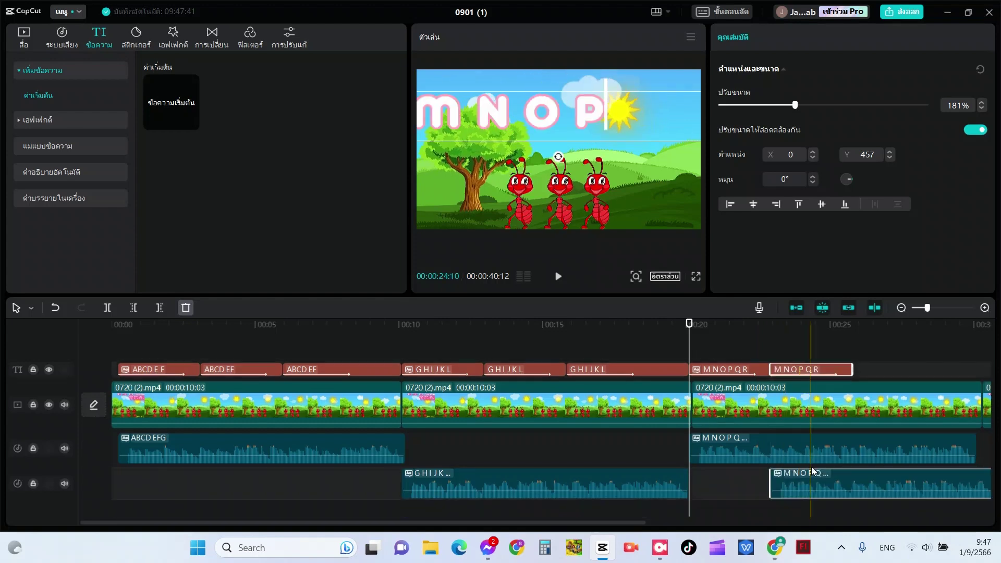
key(ctrl+z)
key(ctrl+z)
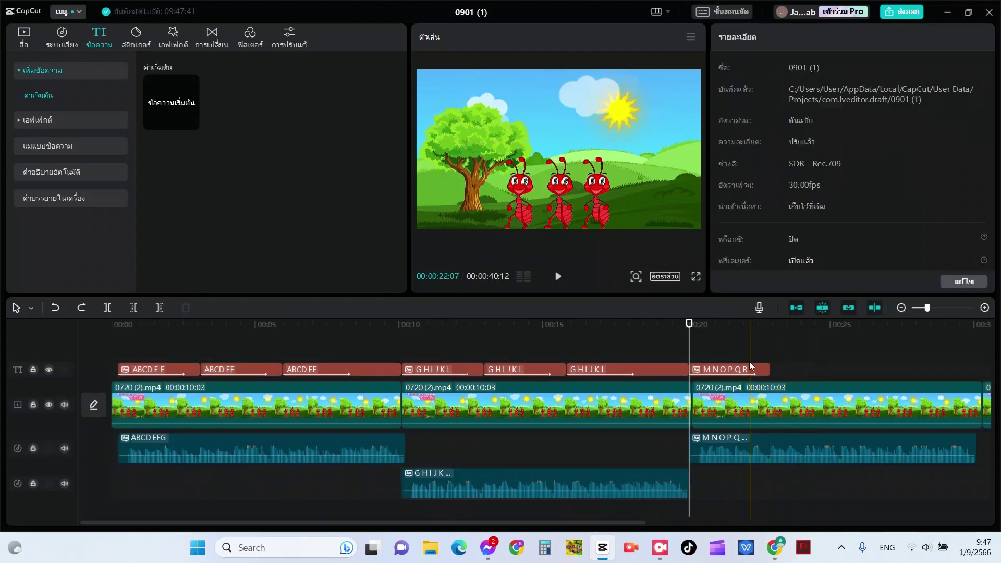
Step: Place two text-only copies of M N O P Q R directly after the original and extend the last one to the end of the audio
click(749, 361)
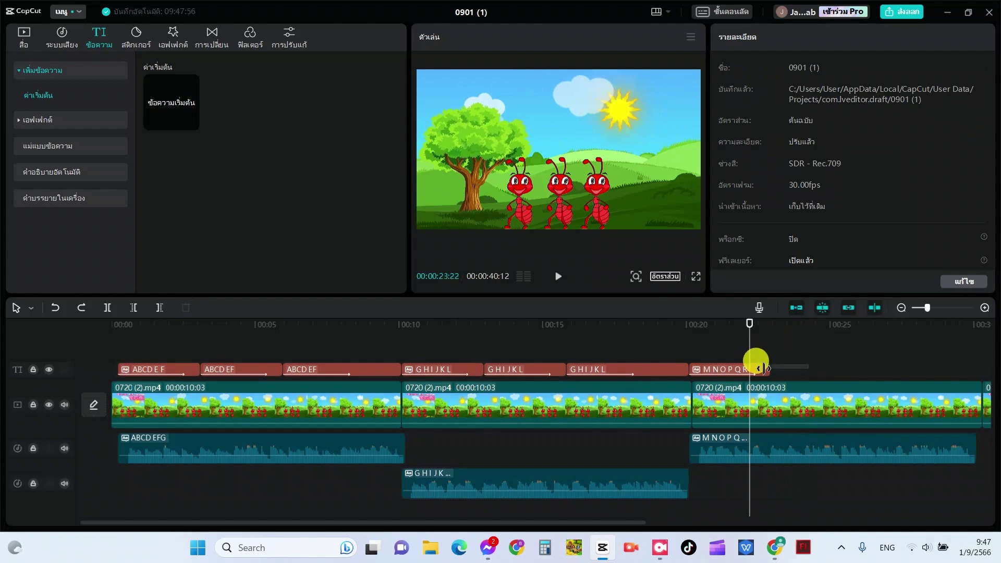
click(761, 372)
key(ctrl+v)
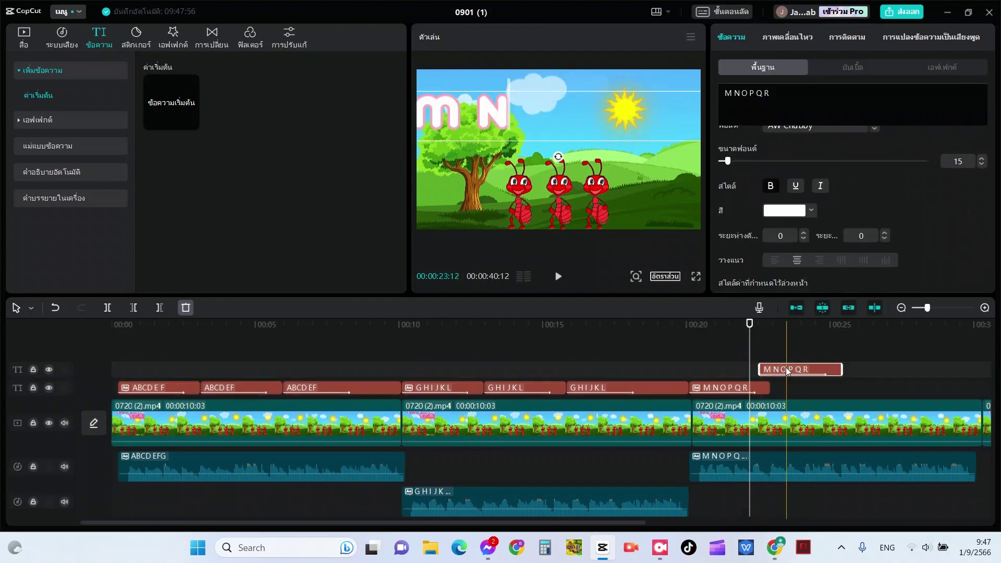
drag(792, 378, 795, 384)
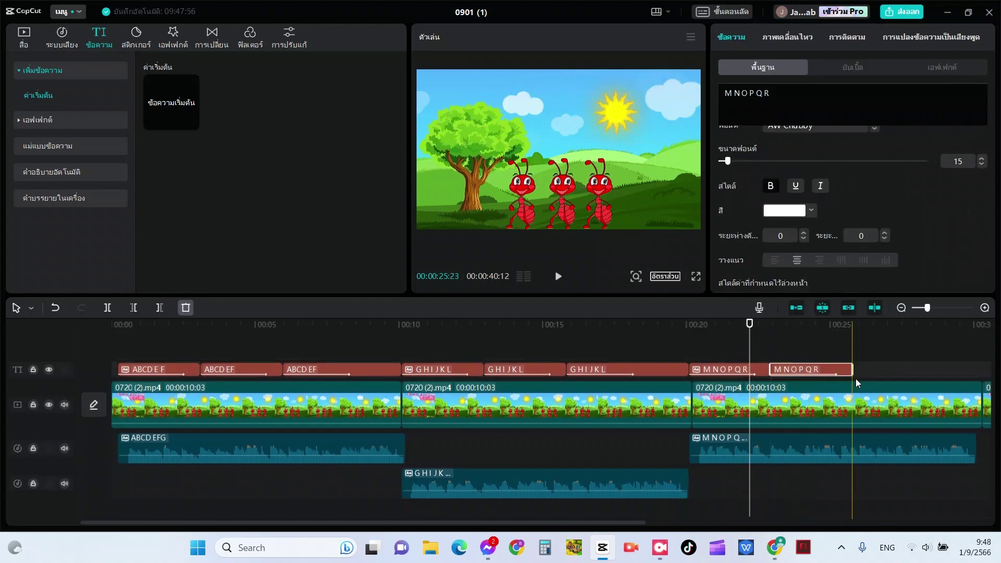
key(ctrl+v)
scroll(869, 389, right, 5)
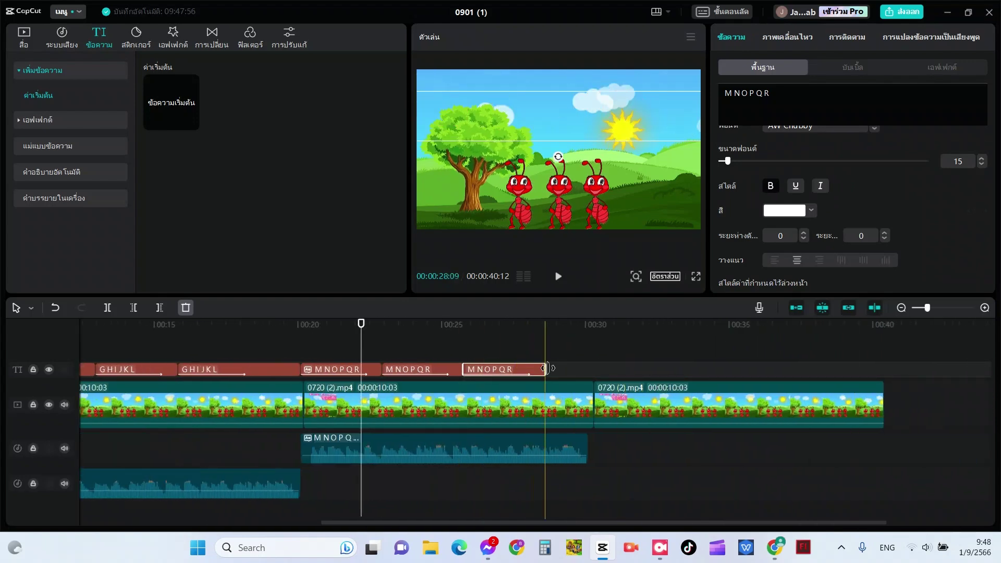
drag(542, 369, 589, 369)
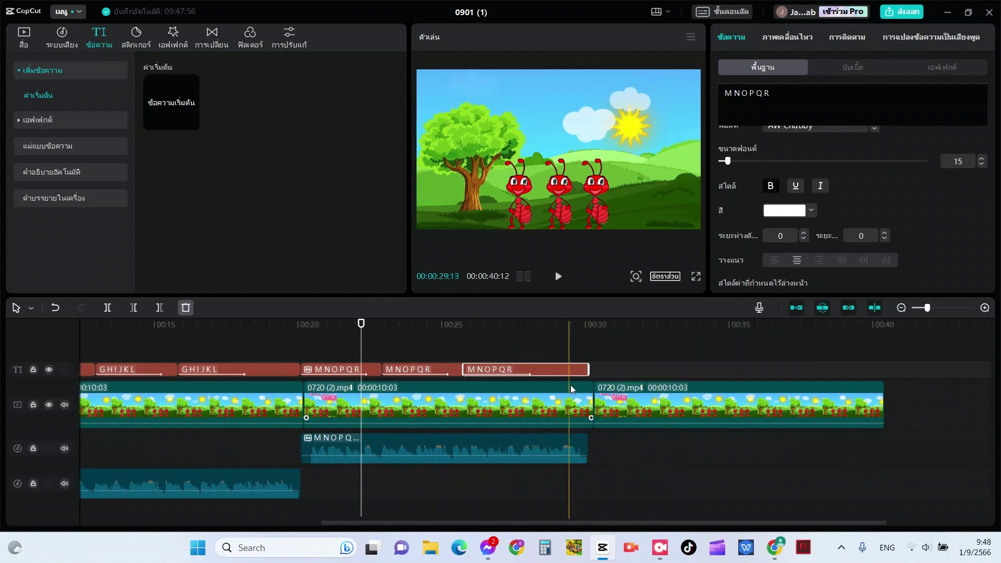
Step: Add another M N O P Q R text copy at the start of the fourth video clip and extend the preceding text clip to meet it
click(571, 375)
key(Delete)
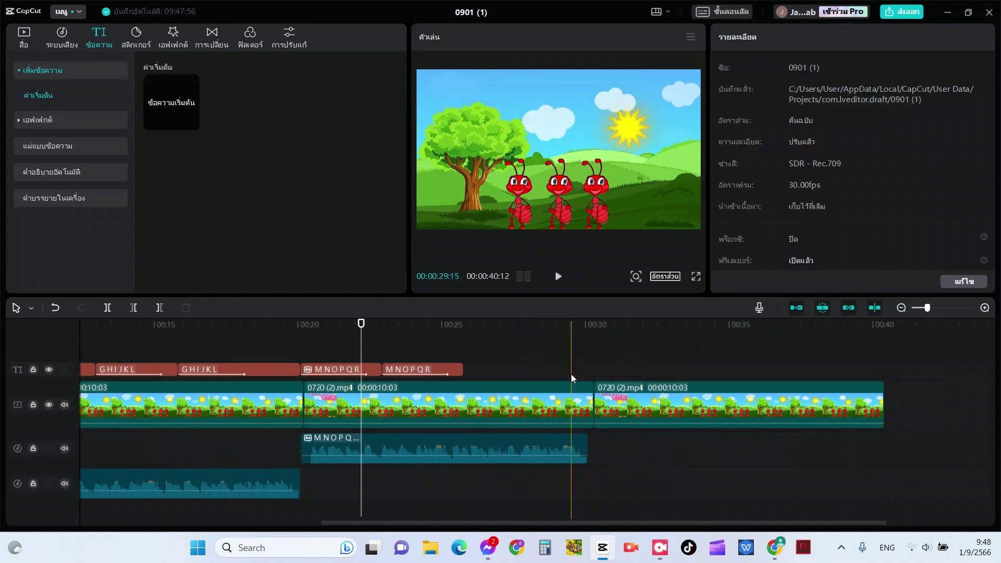
key(ctrl+z)
key(ctrl+v)
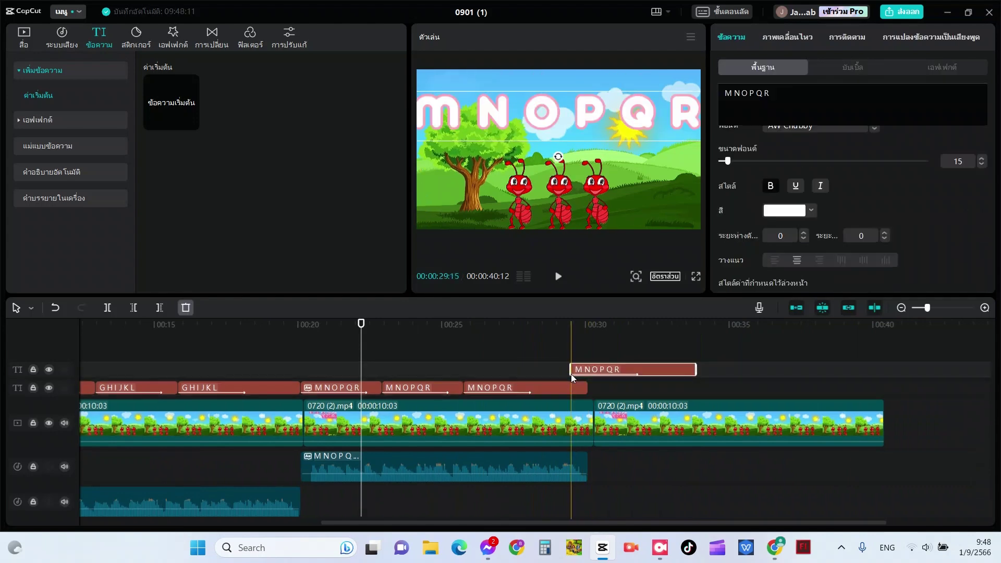
drag(598, 369, 601, 389)
click(576, 368)
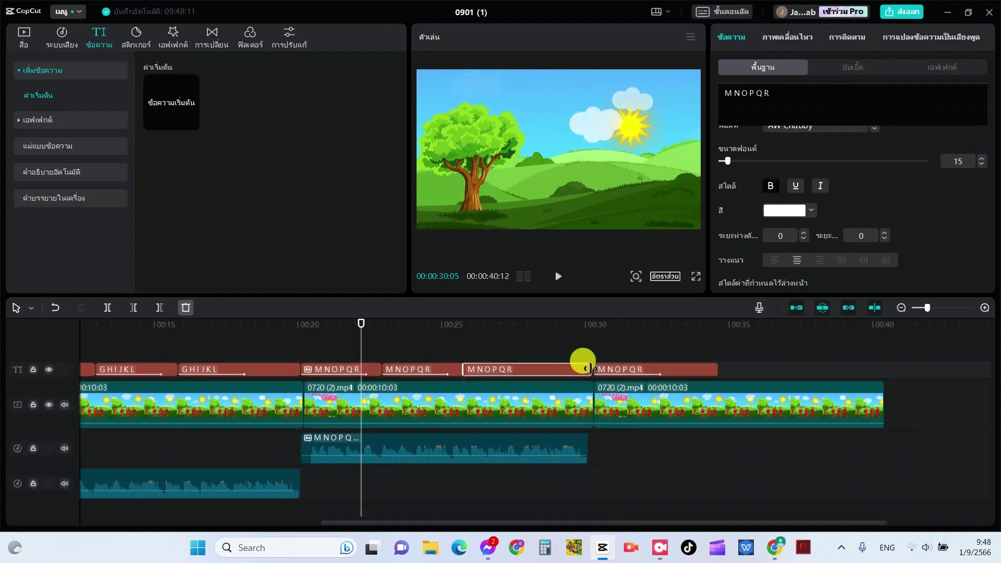
Step: Replace the wording of the last M N O P Q R text clip with S T U V W and Z
click(607, 368)
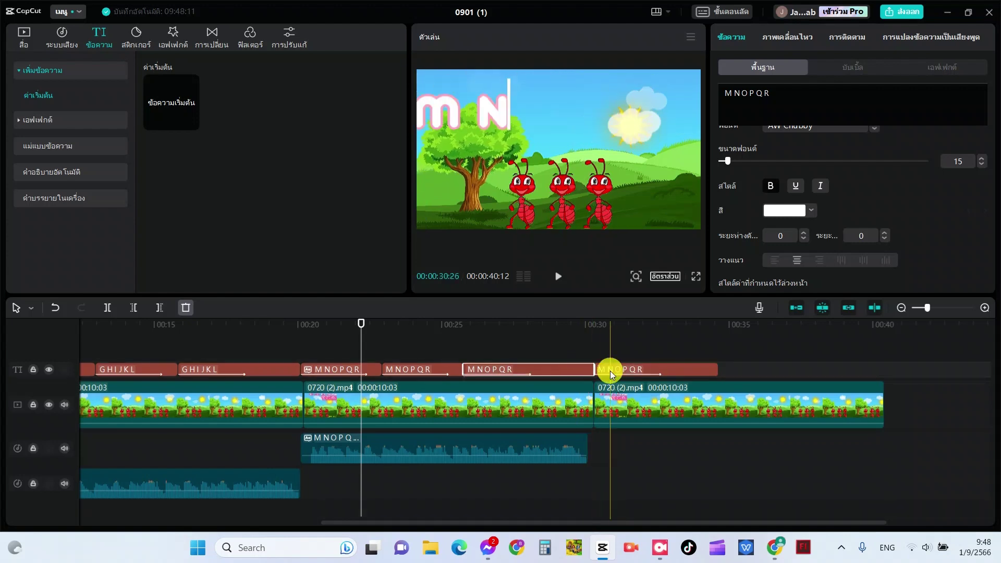
click(781, 86)
click(726, 92)
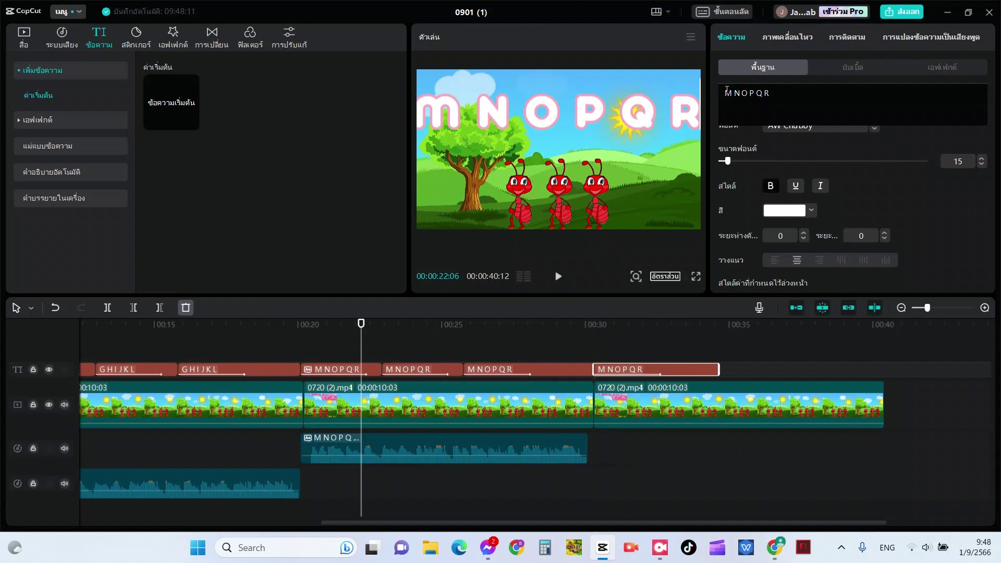
key(ctrl+a)
text(S )
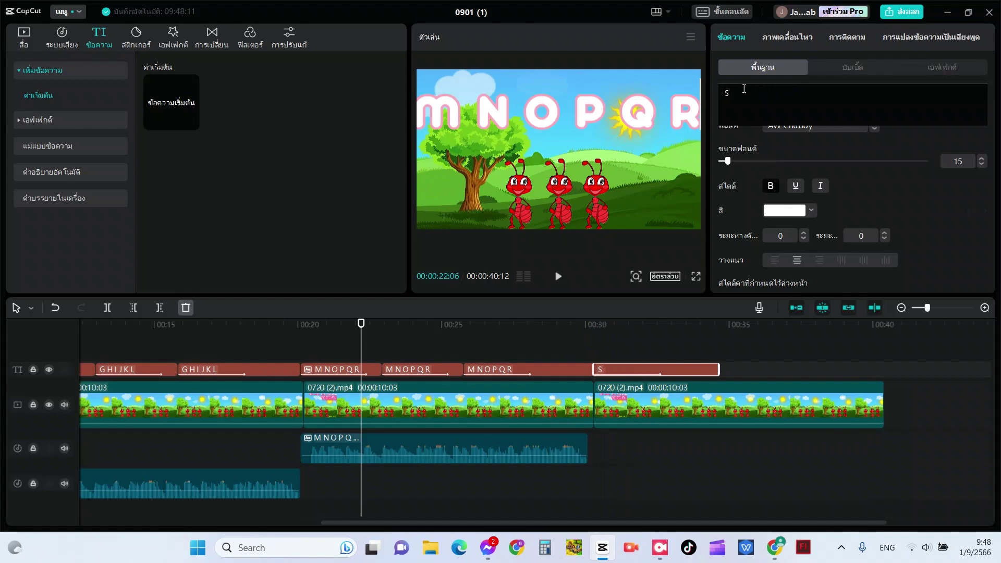
text(T U V W and)
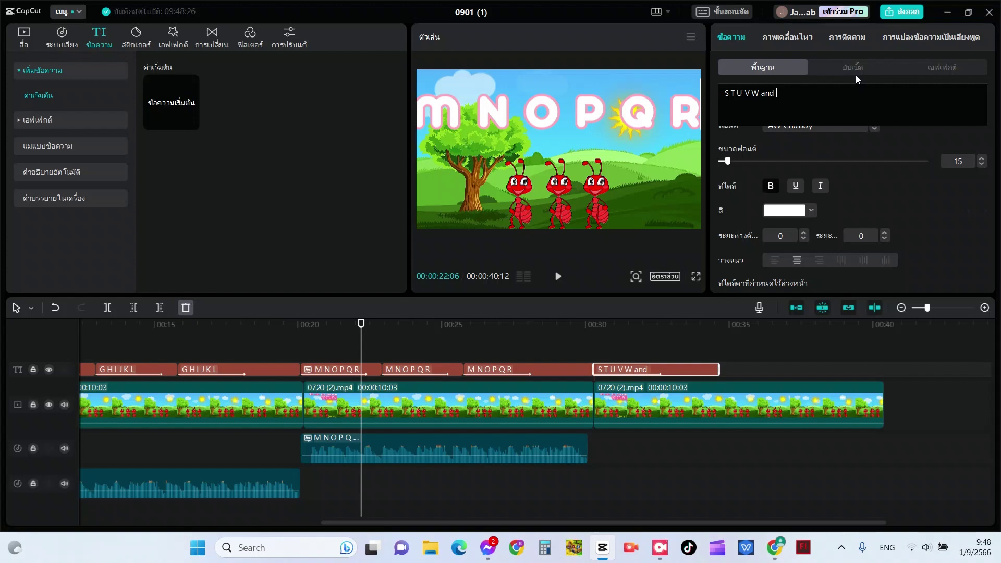
text( Z)
Step: Choose the Kawaii Vocalist voice for the S T U V W and Z text clip and shorten the clip to about 3 seconds
click(949, 43)
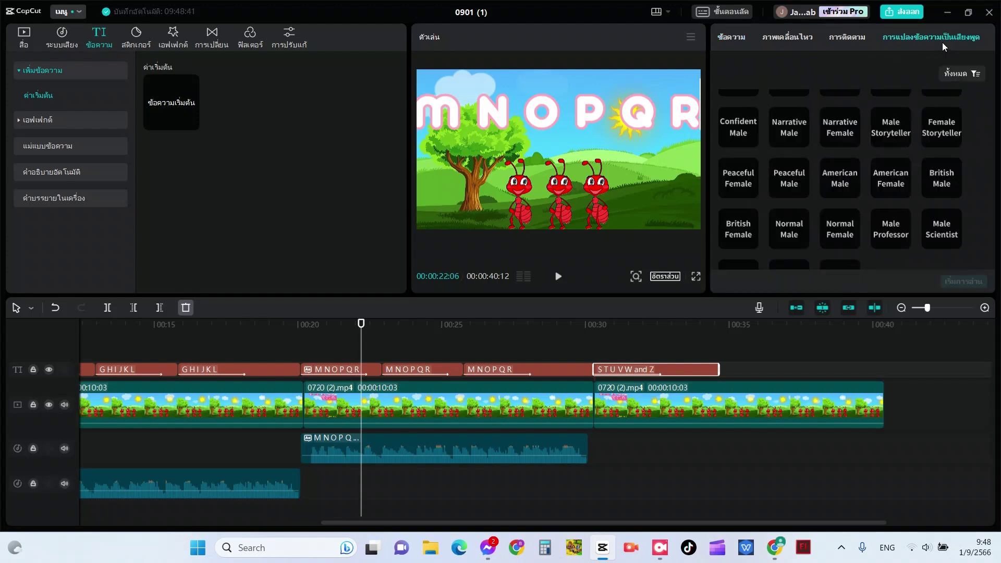
scroll(757, 211, down, 2)
click(730, 255)
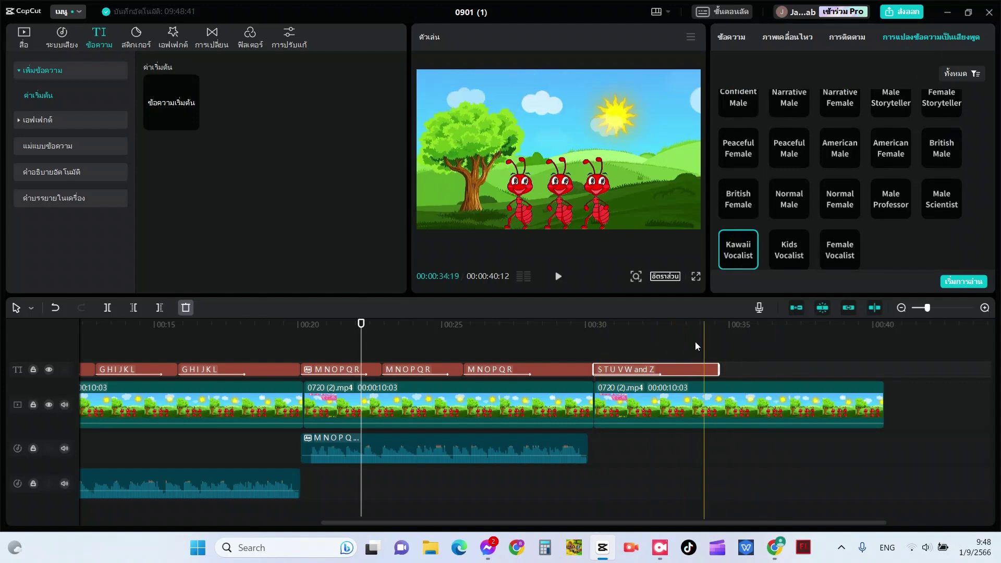
click(717, 366)
drag(717, 366, 676, 367)
Step: Generate text-to-speech audio for the S T U V W and Z clip with the Kawaii Vocalist voice
click(595, 342)
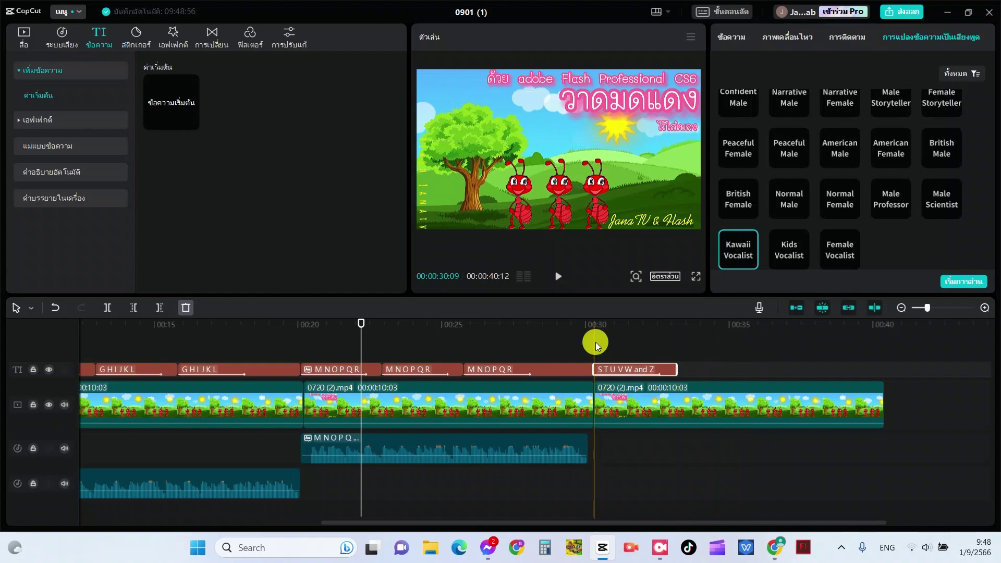
click(632, 368)
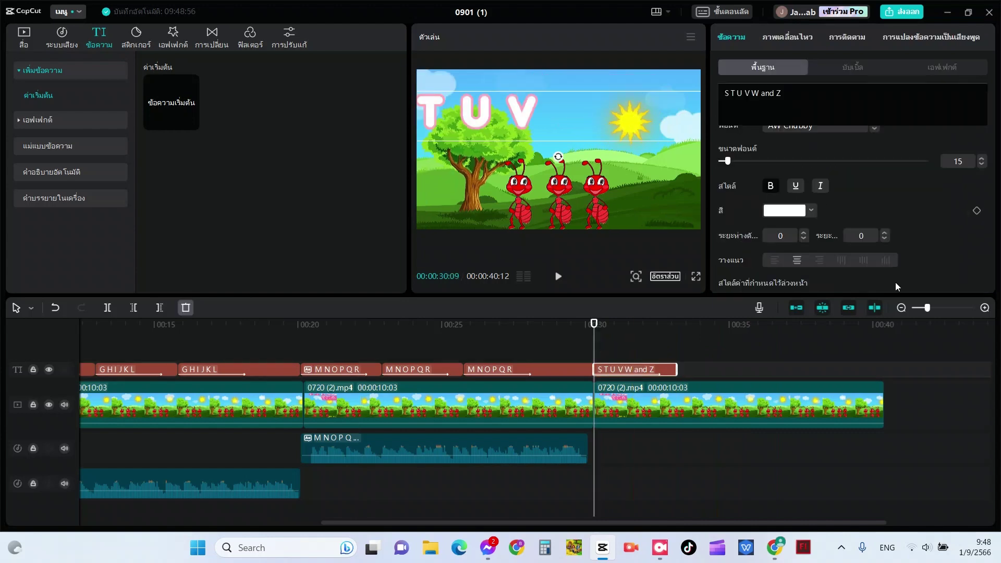
click(924, 41)
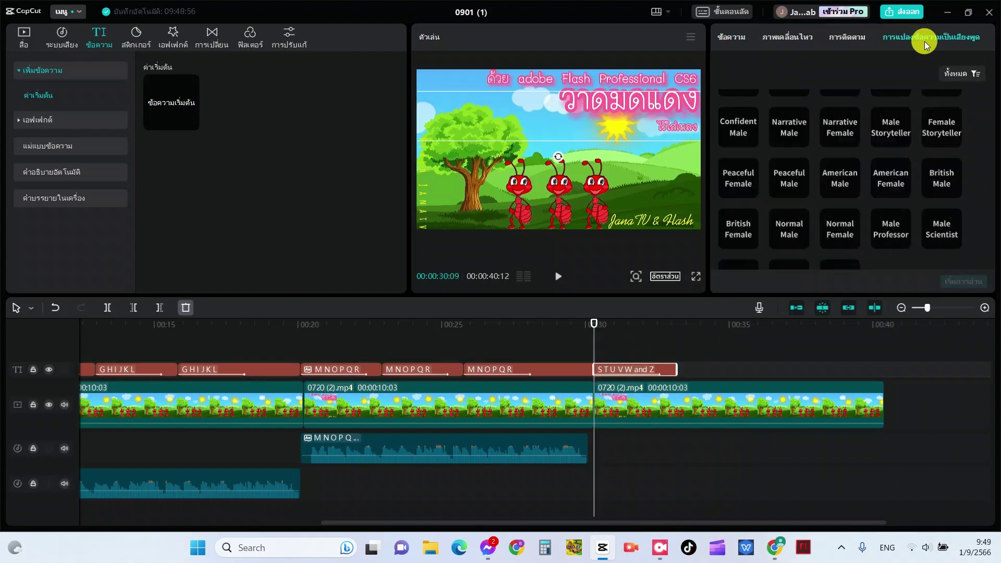
scroll(907, 213, down, 1)
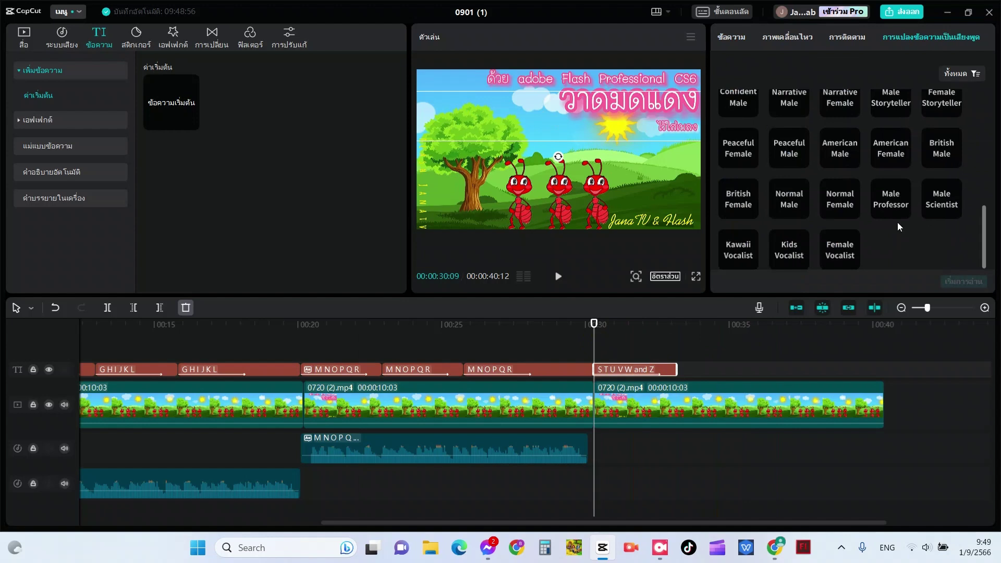
click(733, 261)
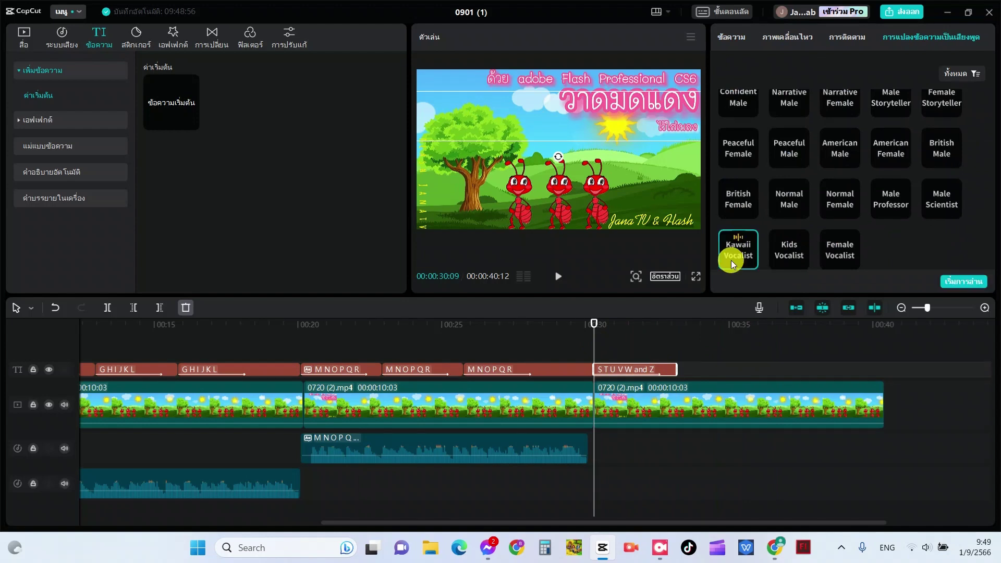
click(958, 284)
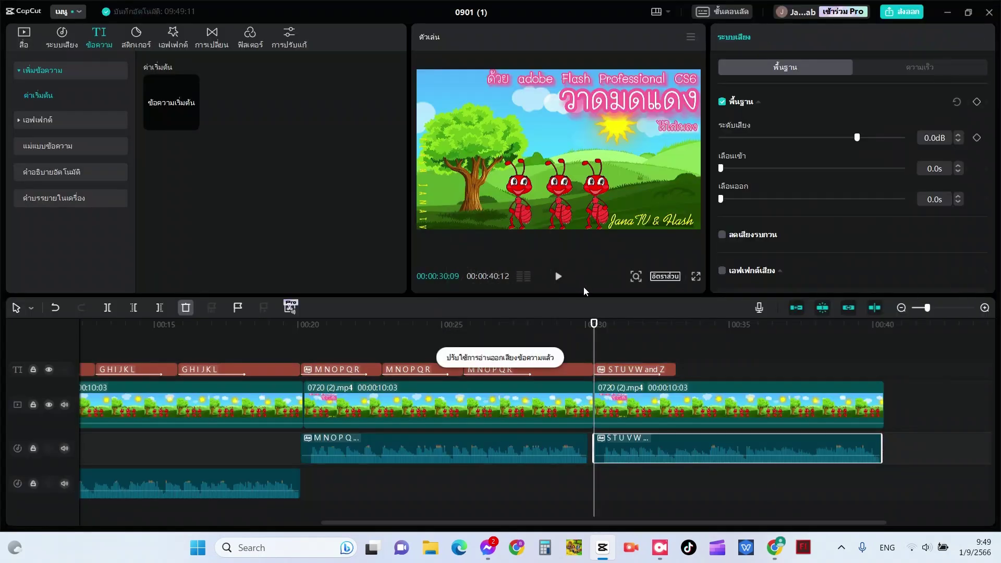
Step: Shrink and reposition the S T U V W and Z title in the frame and put "and Z" on a second line
click(556, 271)
click(636, 369)
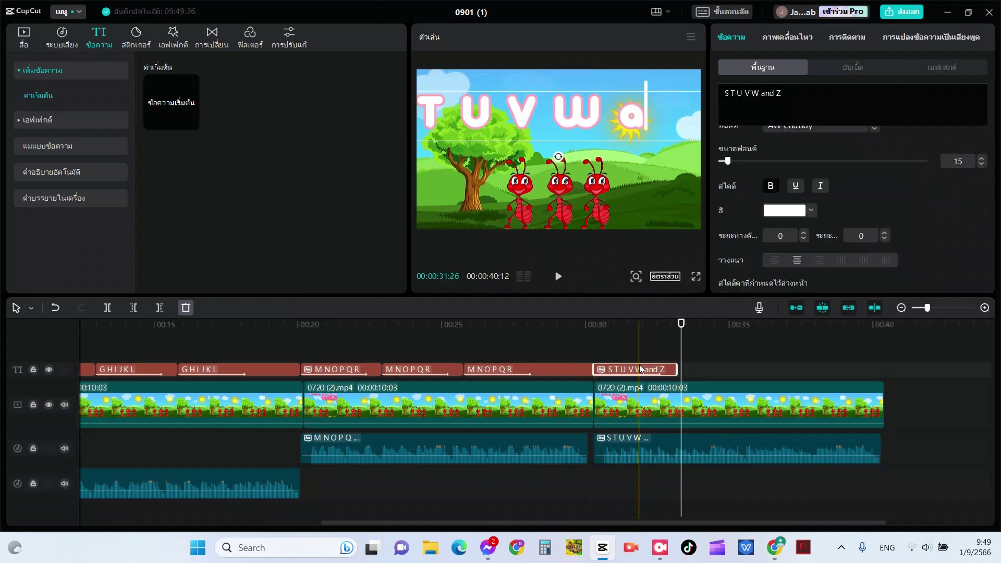
click(636, 407)
click(648, 369)
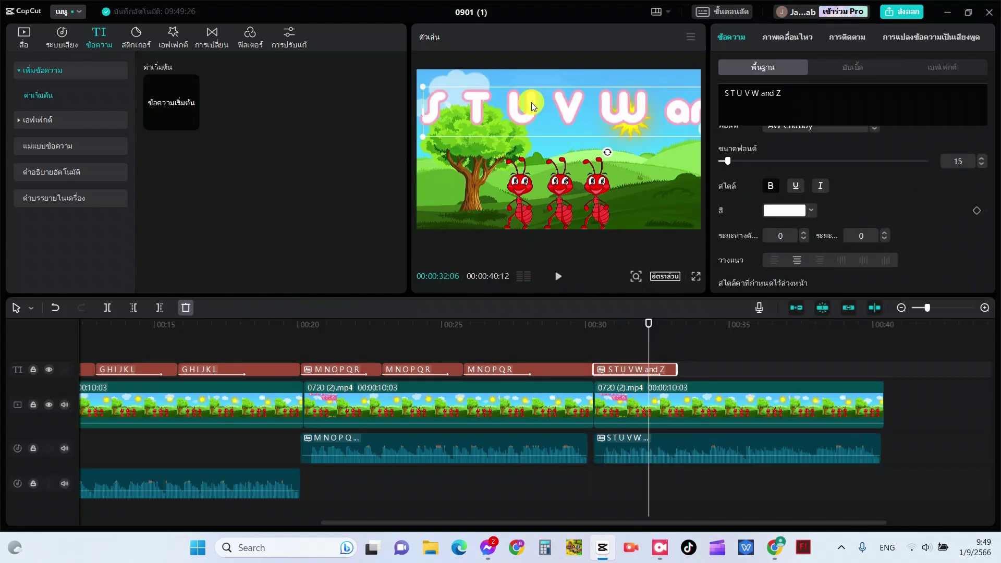
click(531, 111)
click(530, 110)
click(758, 93)
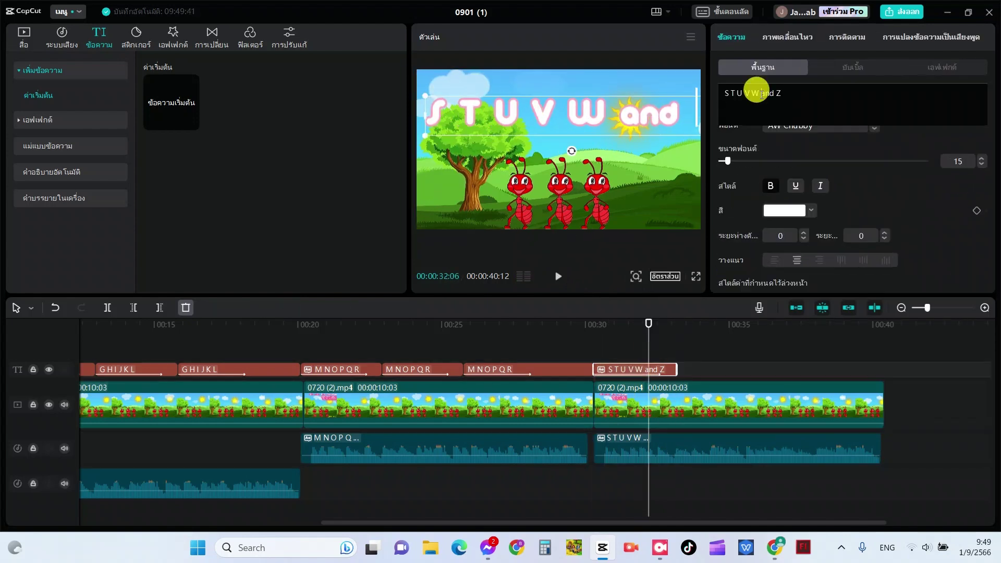
key(Return)
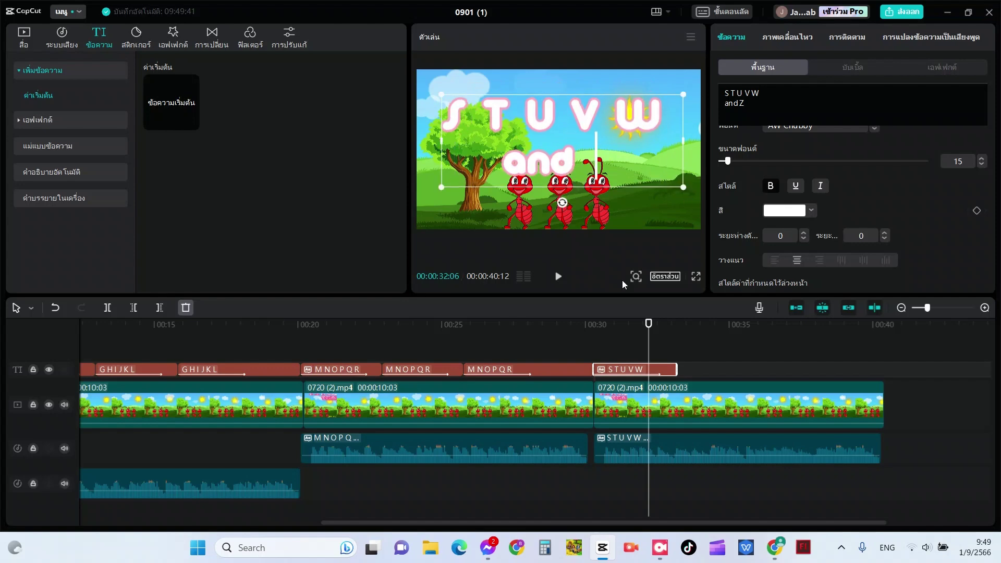
Step: Set the font size of all three M N O P Q R text clips to 14
click(511, 337)
click(431, 336)
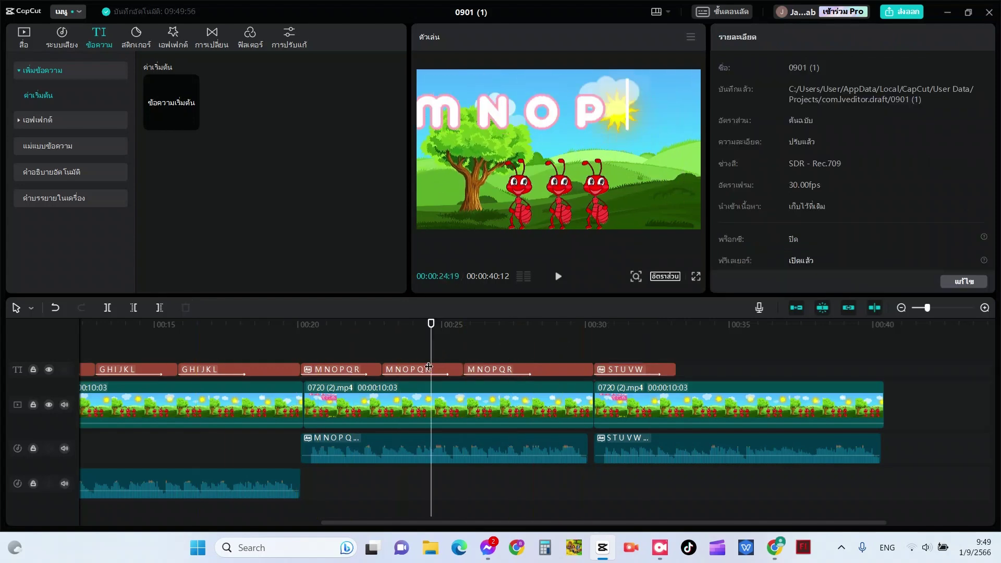
drag(589, 344, 313, 371)
click(980, 113)
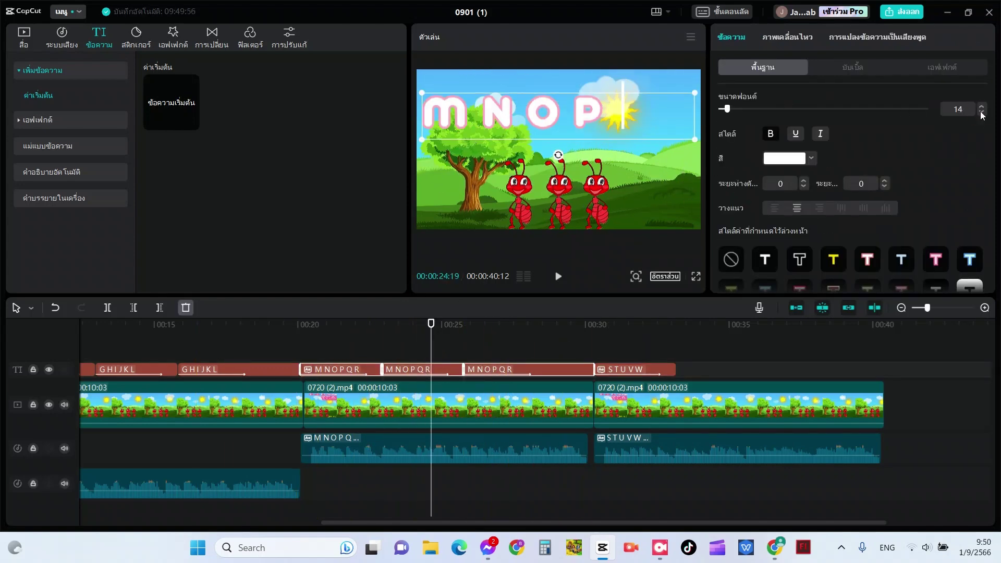
Step: Lengthen the S T U V W and Z text clip slightly and place two copies of it after it over the last video clip
click(557, 276)
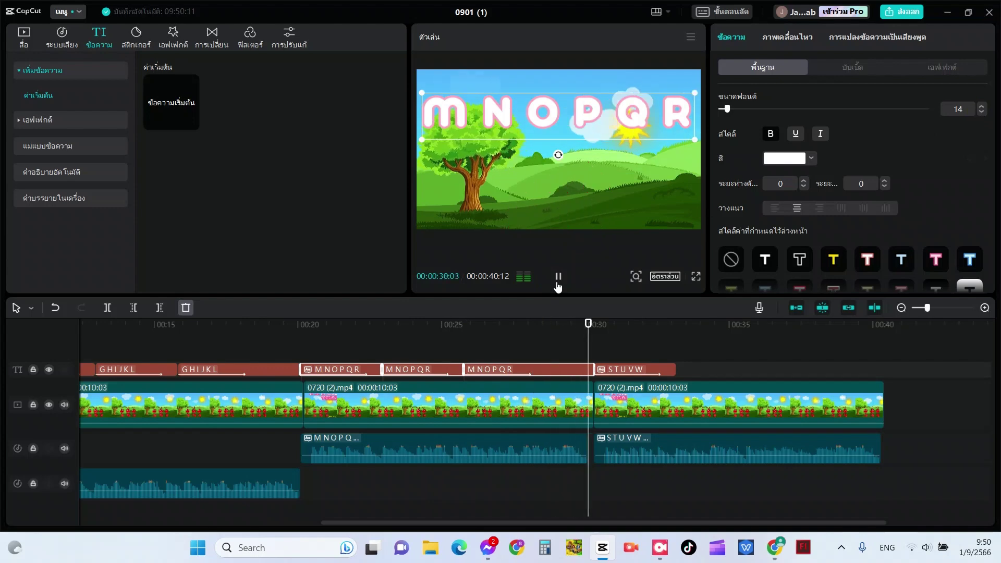
click(558, 277)
click(667, 368)
click(554, 269)
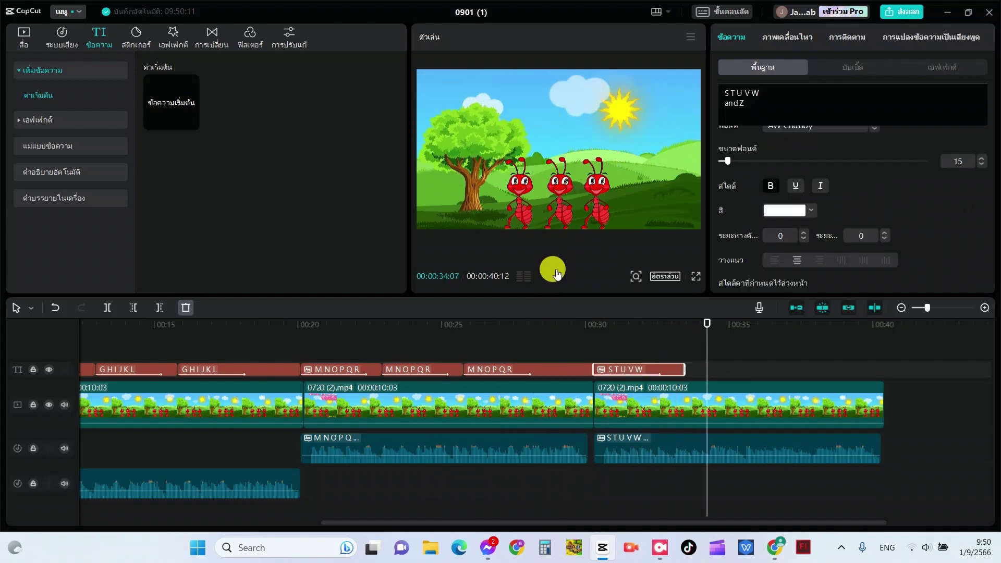
drag(641, 367, 822, 387)
Step: Play the video through and extend the last S T U V W and Z text clip past the video's end to 00:00:41:05
click(557, 276)
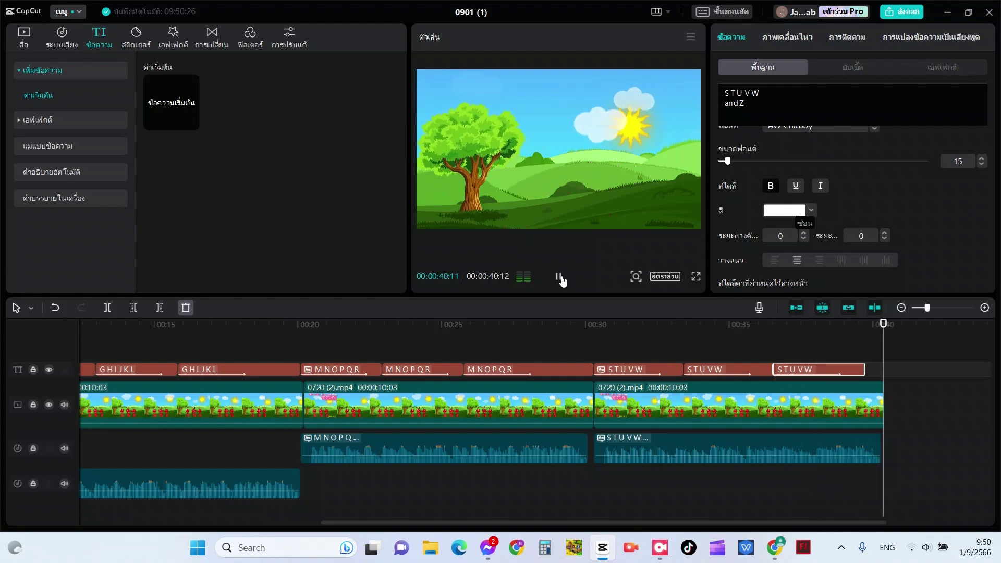
click(558, 277)
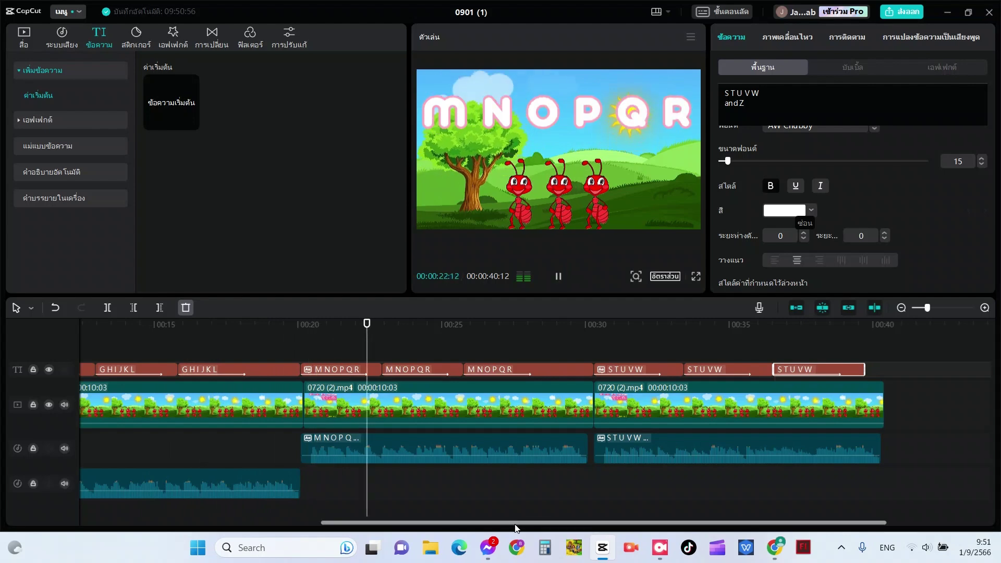
drag(515, 523, 228, 515)
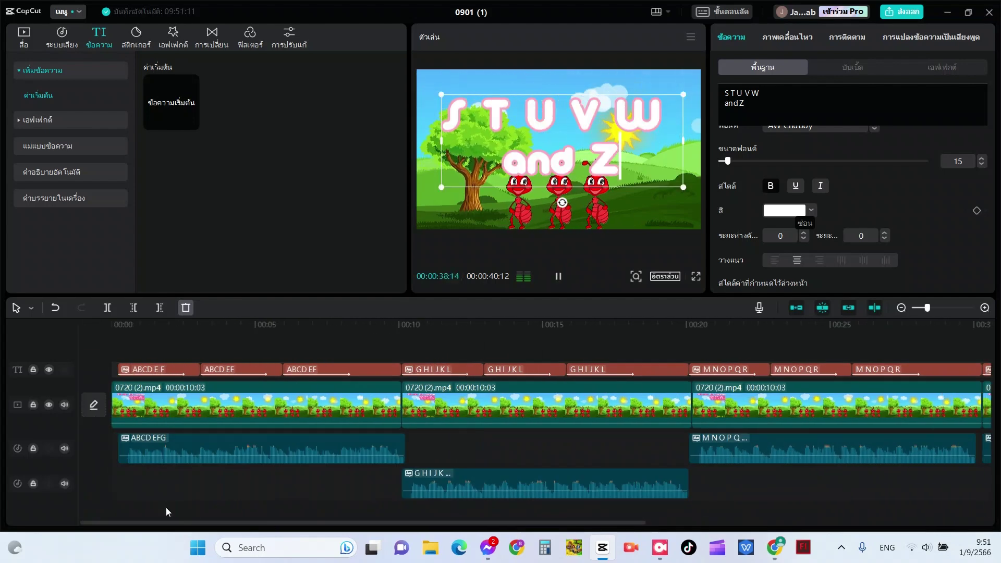
key(space)
drag(731, 367, 773, 366)
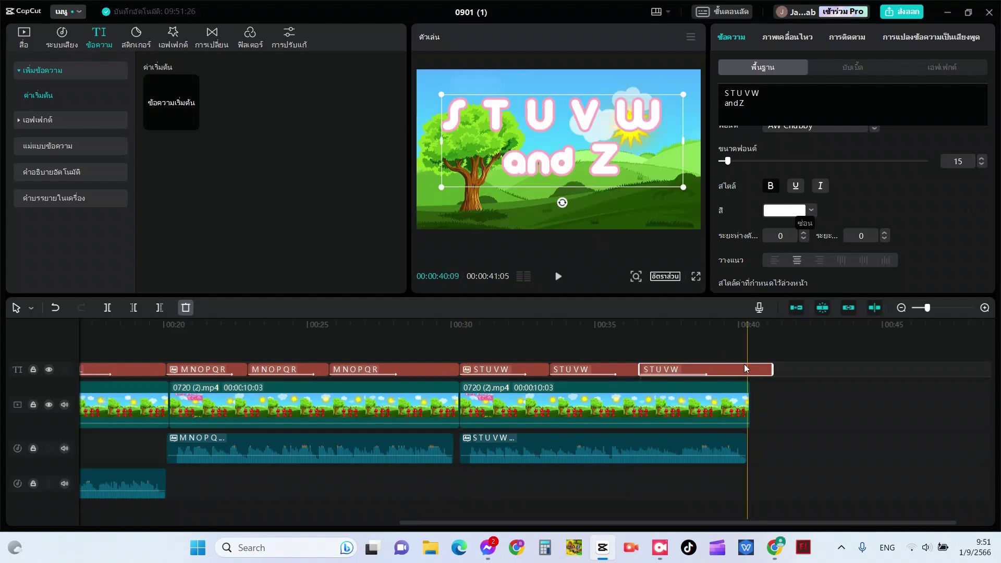
Step: Split the last S T U V W and Z text clip at 00:00:40:12 and reduce the second part's text to Z
click(746, 350)
click(746, 365)
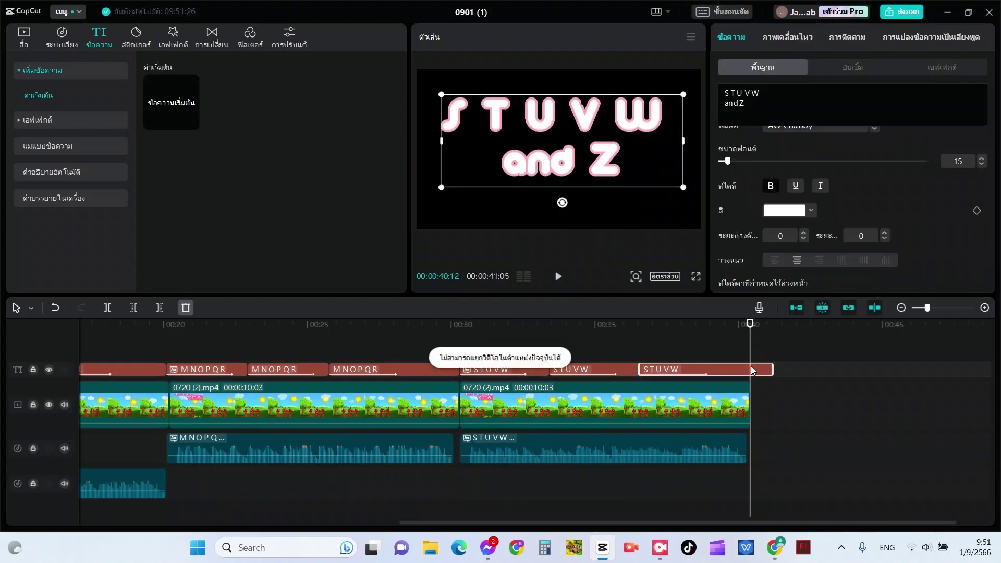
key(ctrl+b)
drag(740, 103, 723, 76)
key(BackSpace)
Step: Generate text-to-speech audio for the Z text clip with the Kawaii Vocalist voice
click(936, 38)
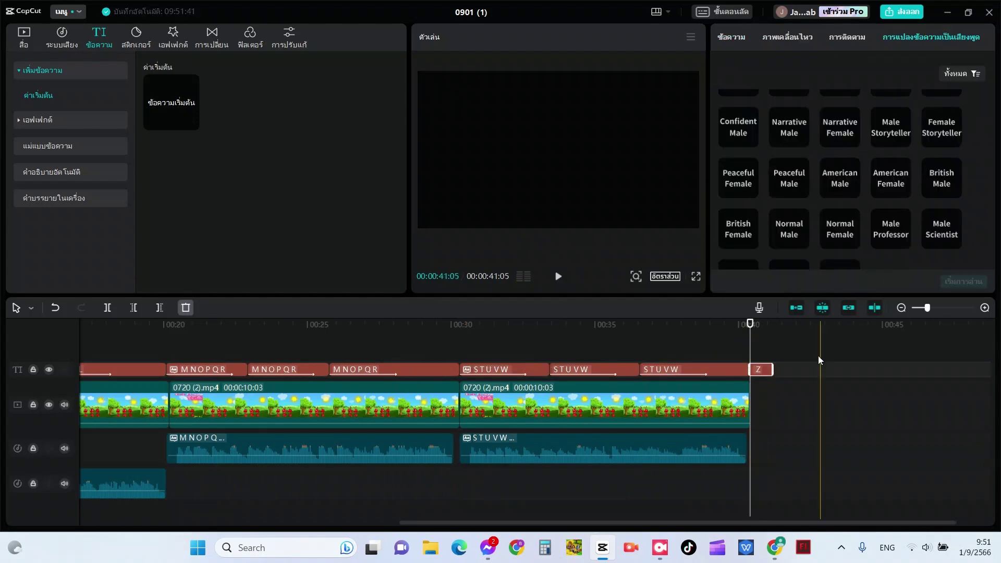
scroll(816, 270, down, 1)
click(740, 249)
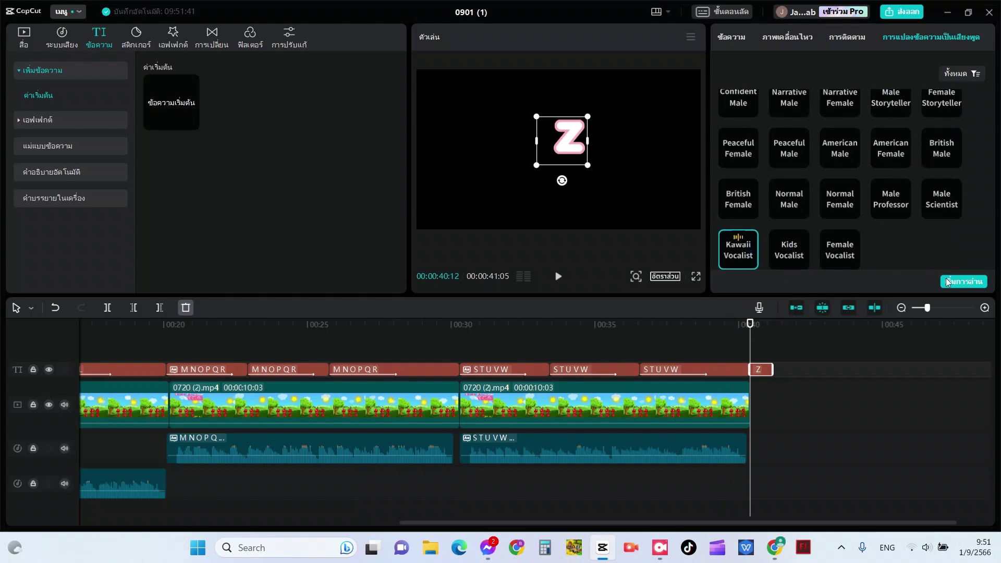
click(962, 282)
Step: Remove the separate Z text clip and extend the last S T U V W and Z clip over the start of the Z audio
click(725, 368)
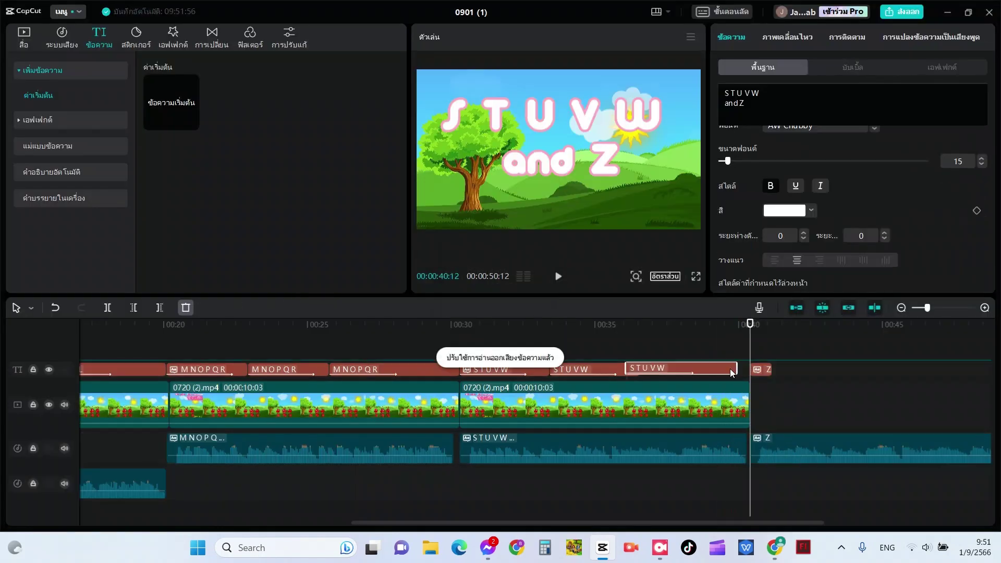
drag(649, 369, 648, 386)
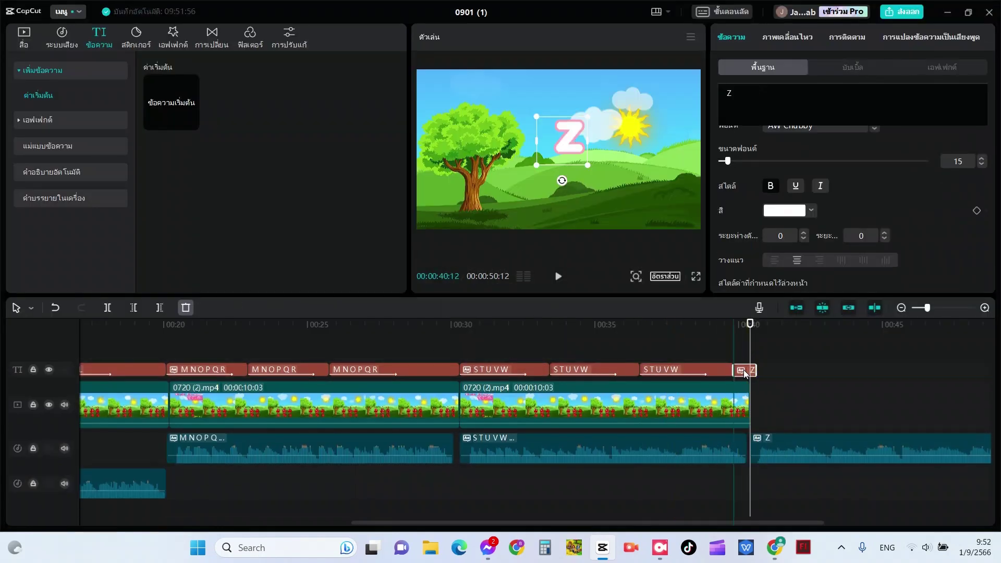
click(731, 367)
mouse_move(731, 367)
mouse_down()
mouse_move(710, 367)
mouse_move(751, 369)
mouse_up()
click(741, 368)
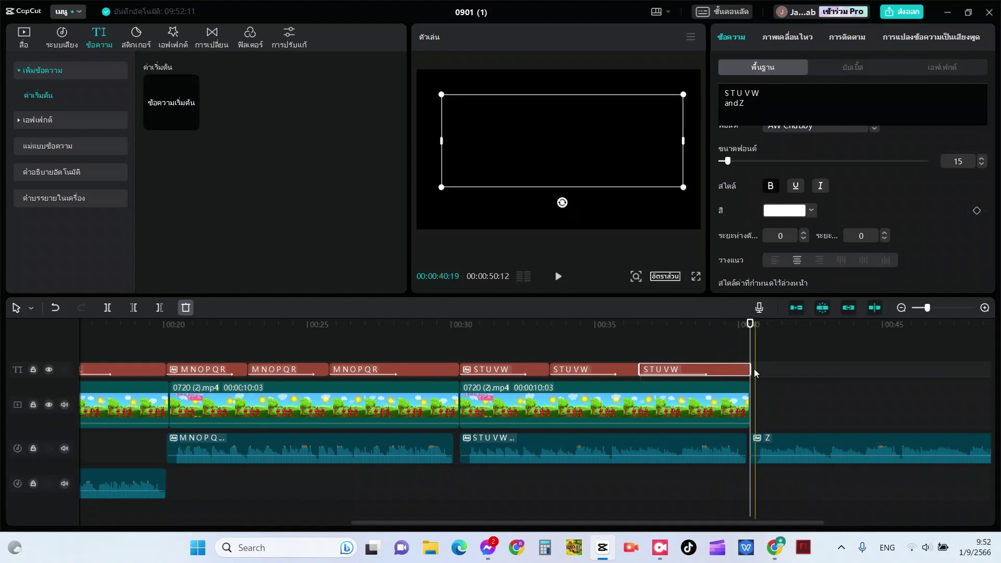
drag(749, 364, 776, 365)
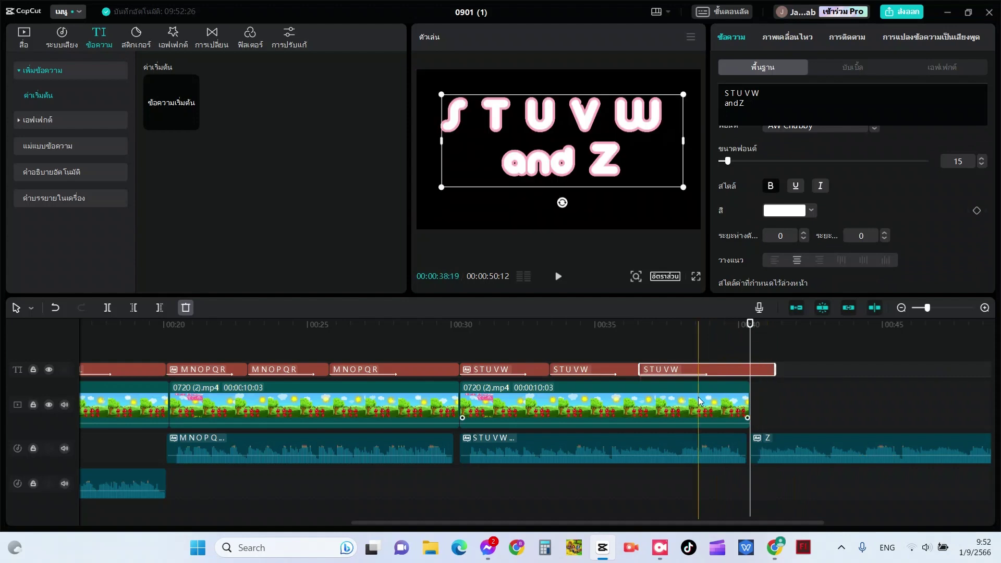
Step: Add another copy of the 0720 (2).mp4 clip at the end of the video track, above the Z audio, and play it back
click(723, 404)
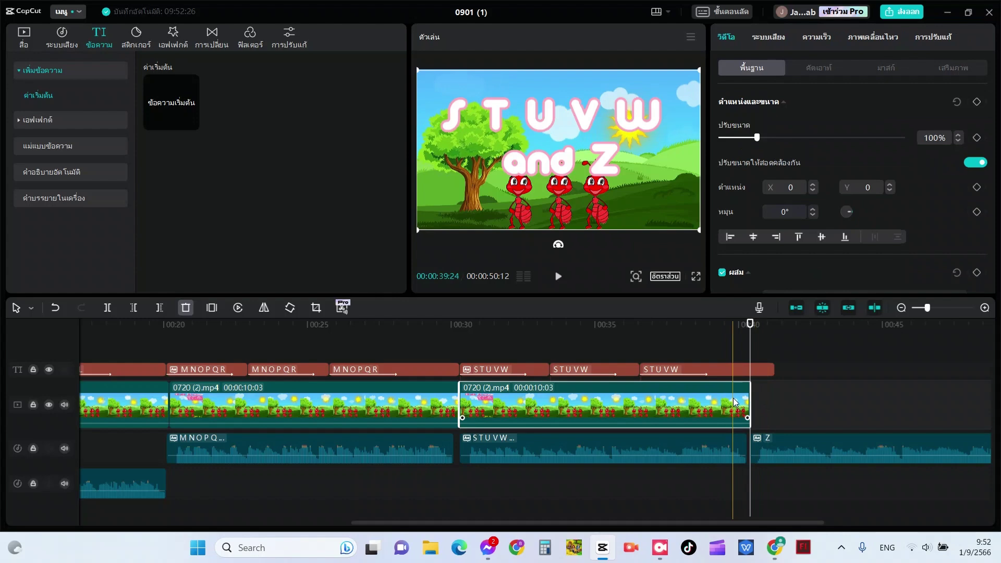
key(ctrl+c)
key(ctrl+v)
drag(793, 401, 802, 437)
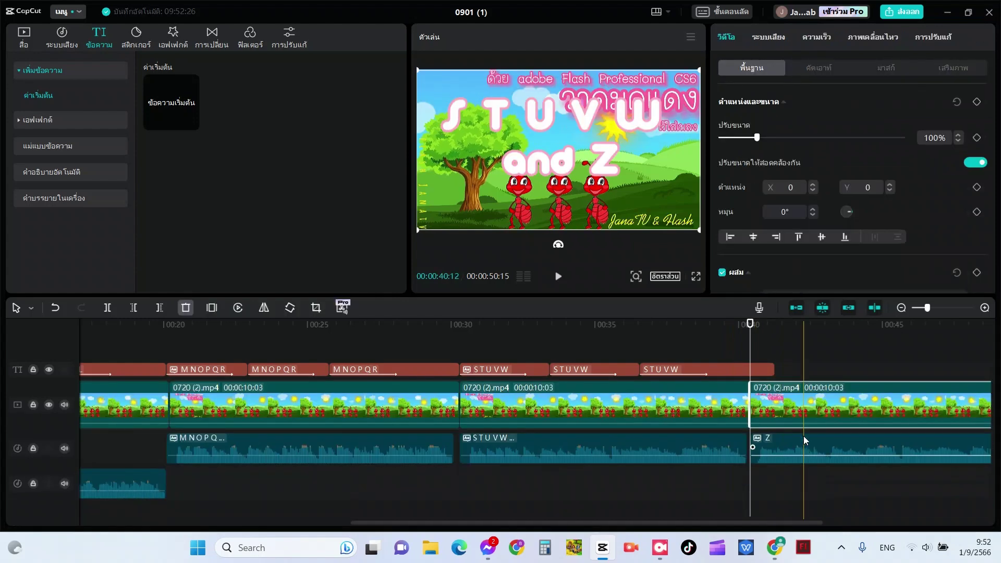
click(567, 278)
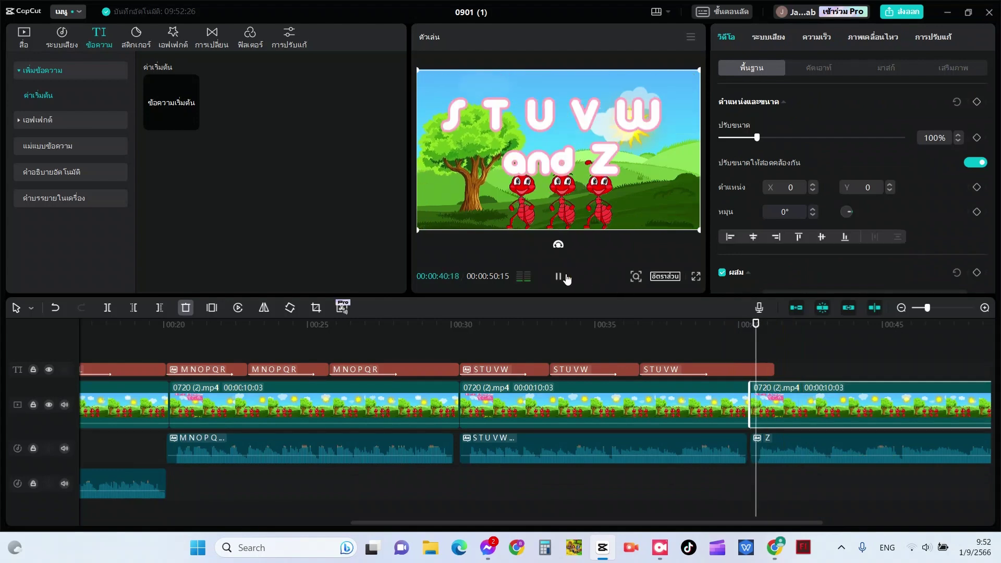
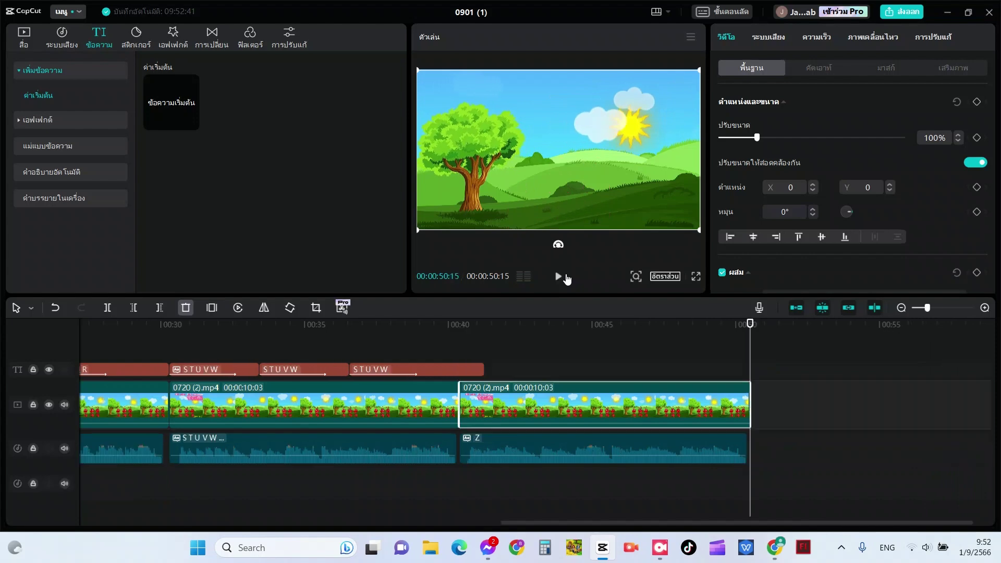
Step: Extend the last S T U V W and Z text clip to the end of the added video clip and play back the result
drag(482, 369, 737, 368)
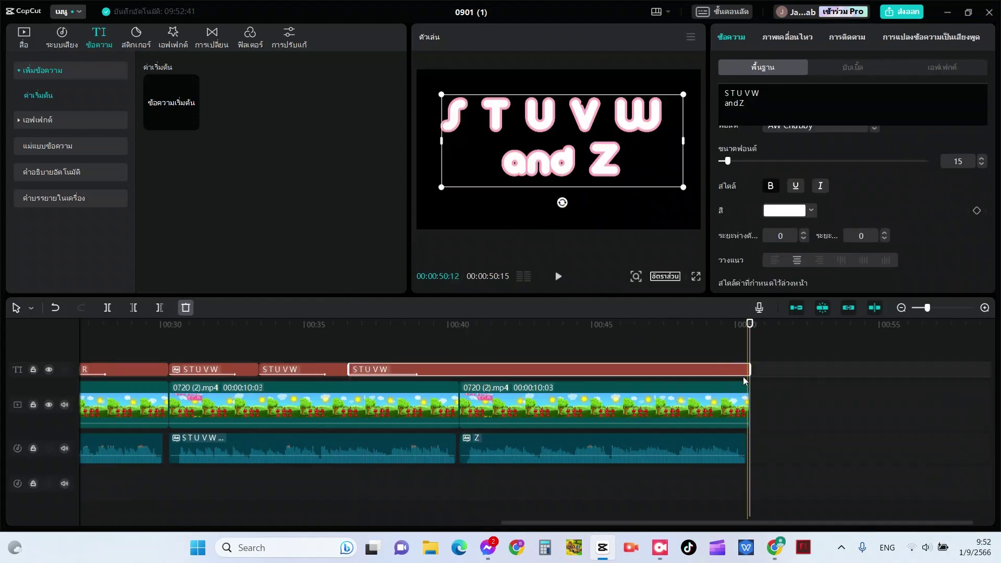
click(558, 274)
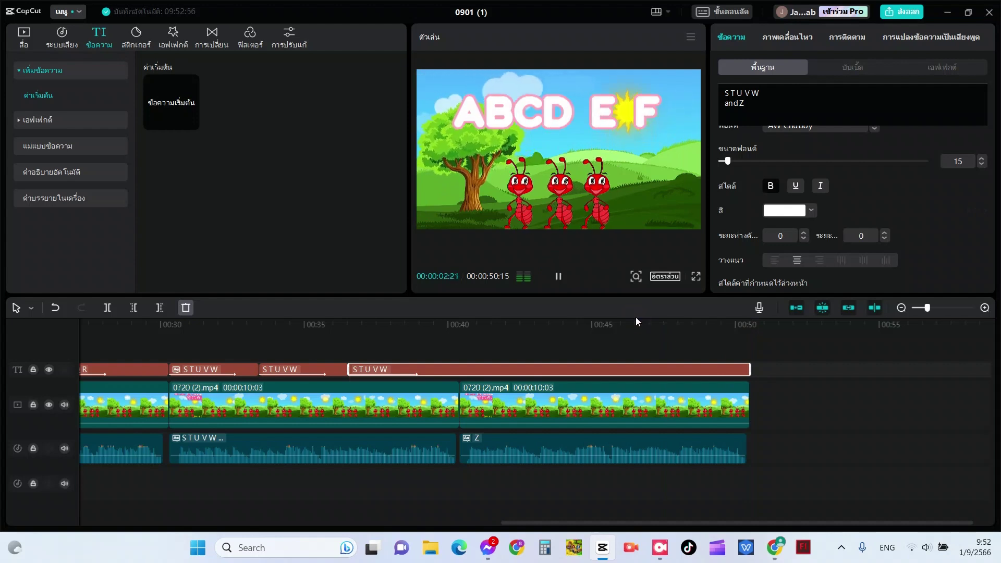
click(551, 267)
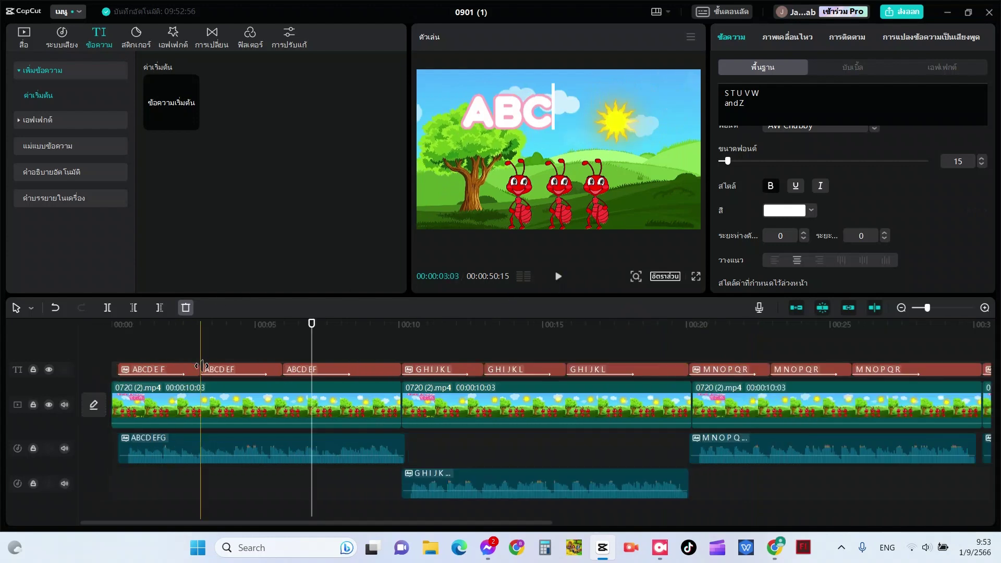
Step: Change the first ABCD E F text clip to evenly spaced letters, A B C D E F, and play back the opening
click(220, 374)
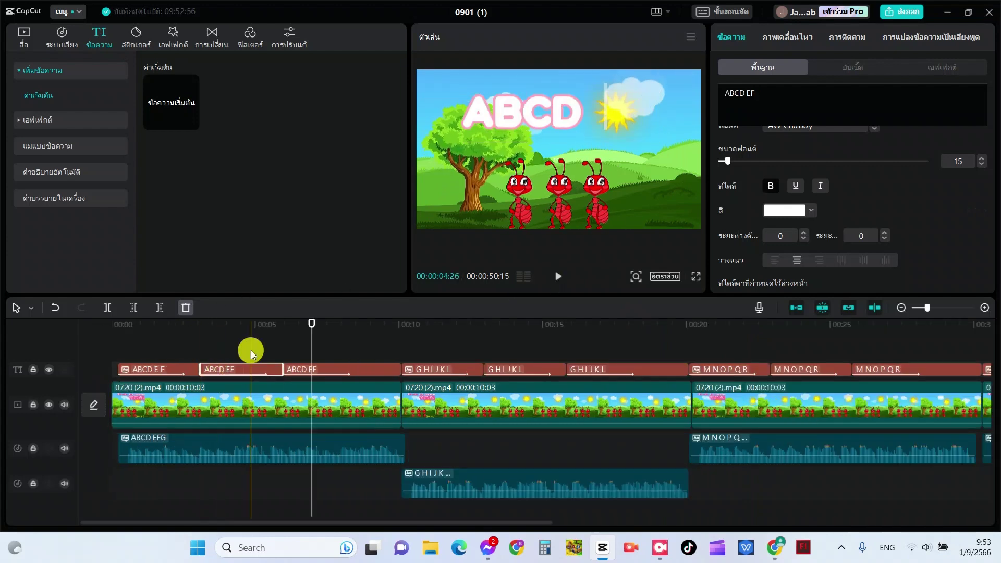
click(219, 352)
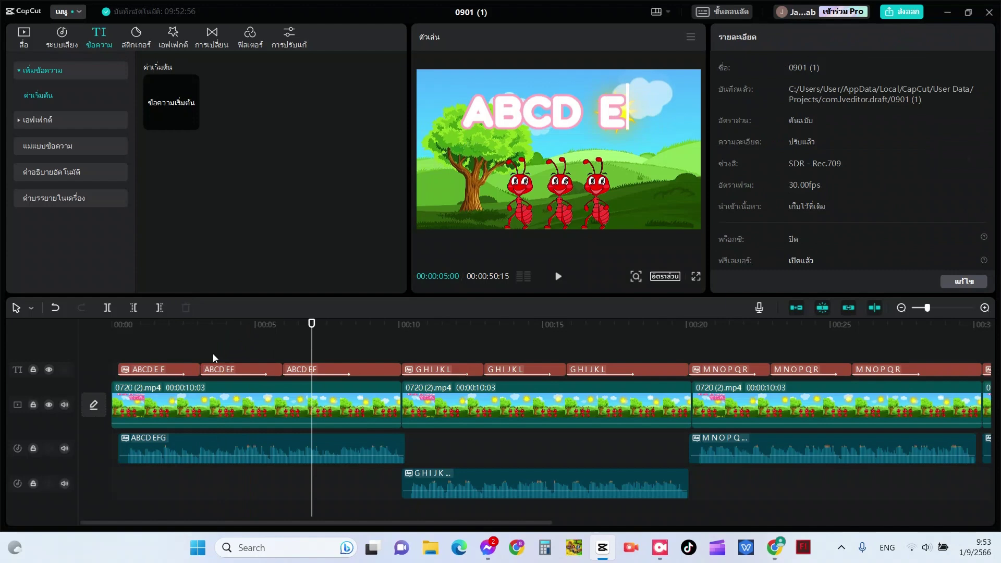
click(168, 371)
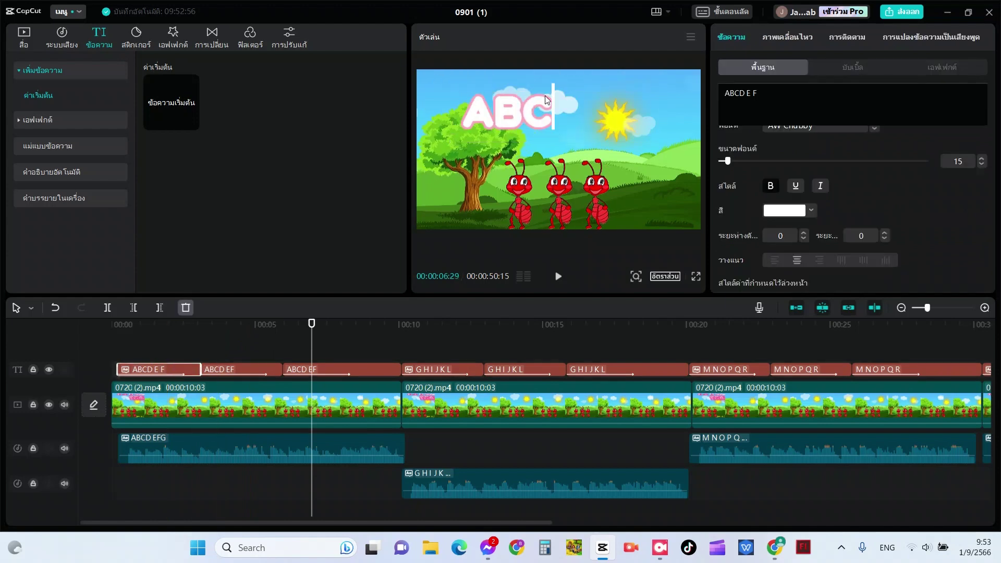
click(737, 92)
click(739, 92)
click(759, 90)
click(126, 342)
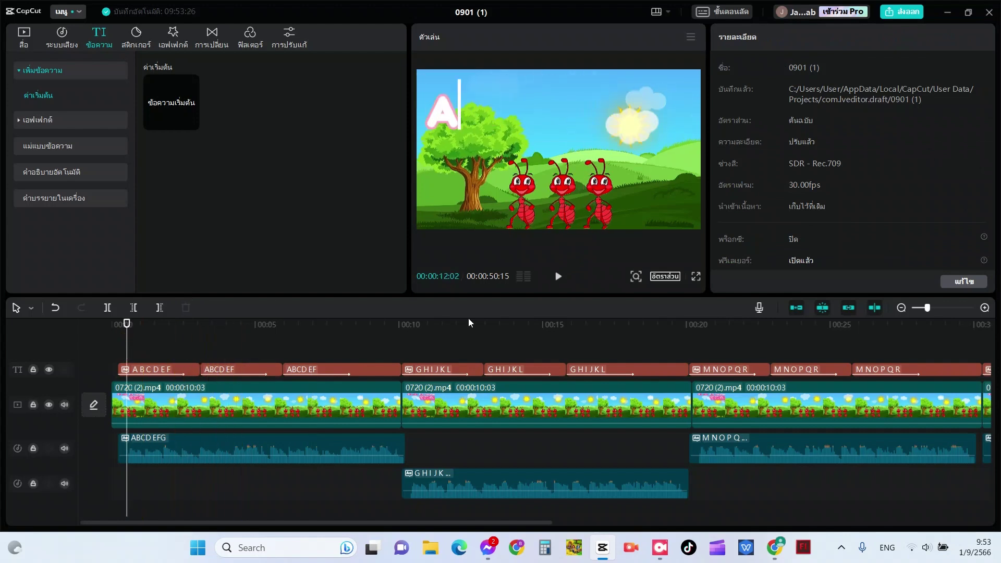
click(566, 277)
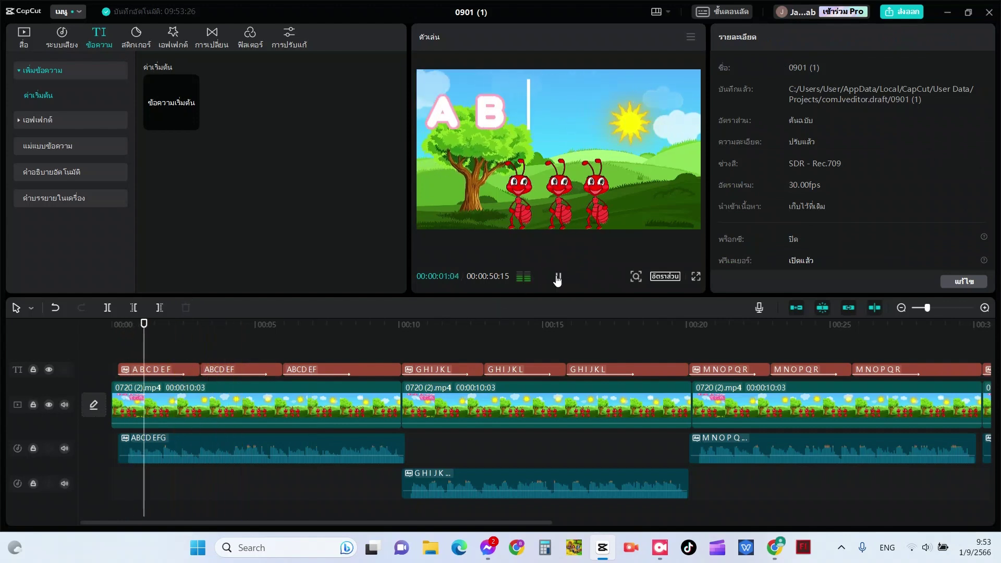
click(557, 277)
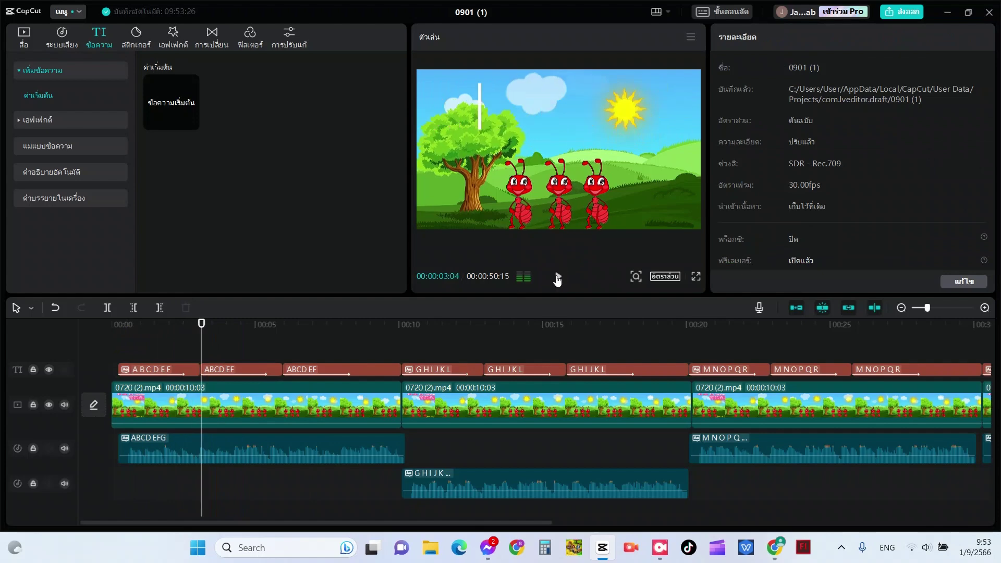
Step: Replace the second and third ABCD EF clips with copies of the spaced A B C D E F clip, stretching the last to the G H I J K L text
click(305, 371)
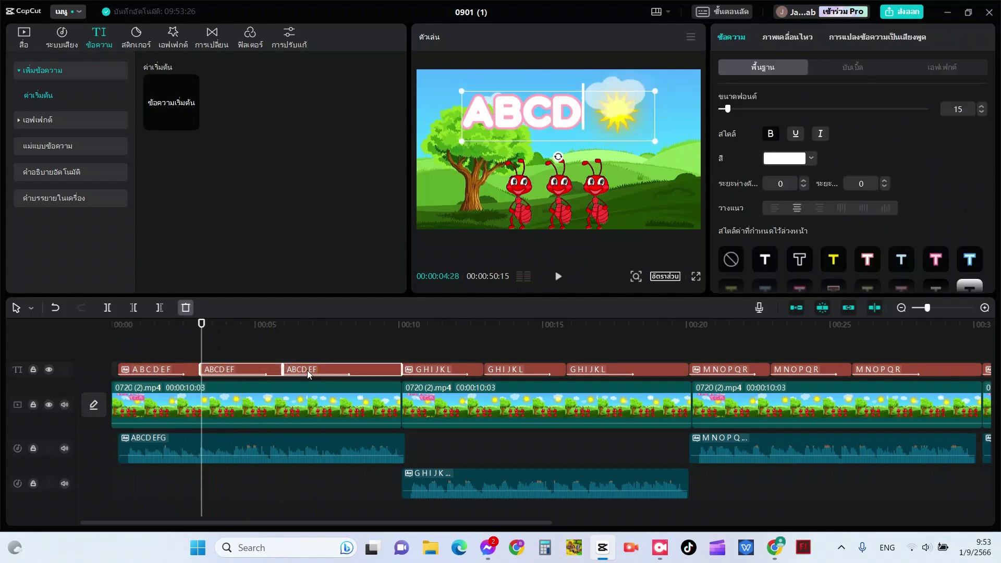
key(Delete)
click(168, 369)
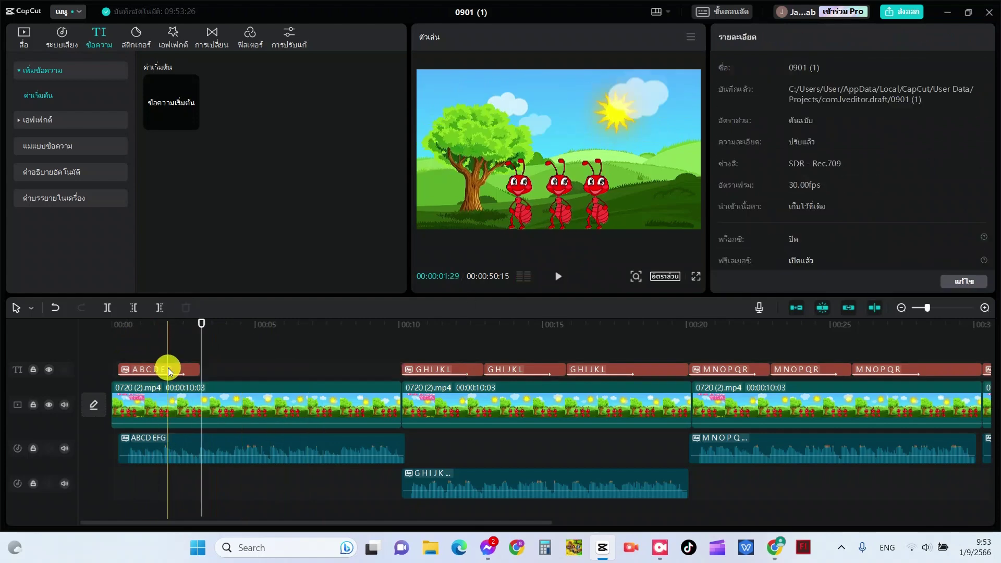
key(ctrl+c)
key(ctrl+v)
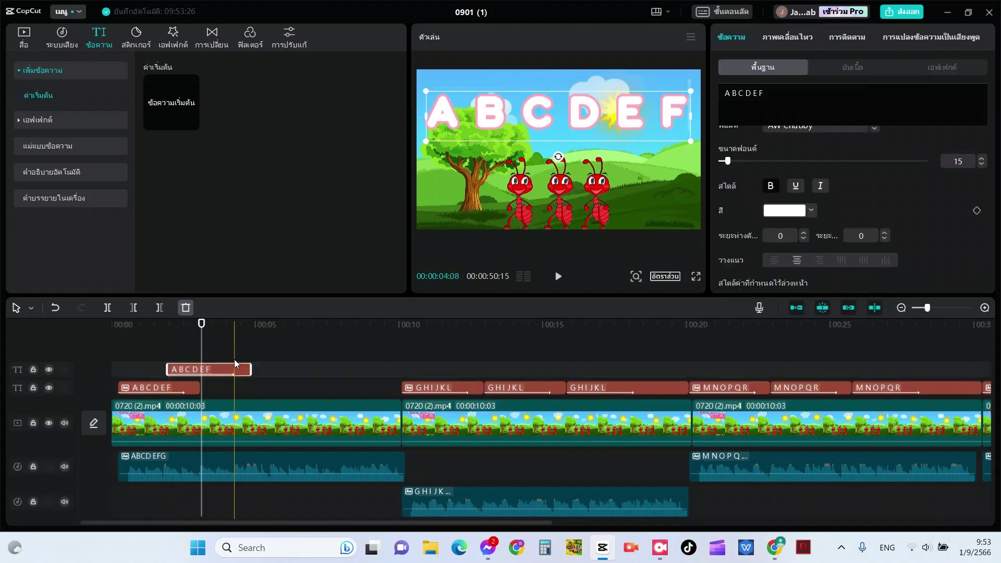
drag(233, 359, 267, 386)
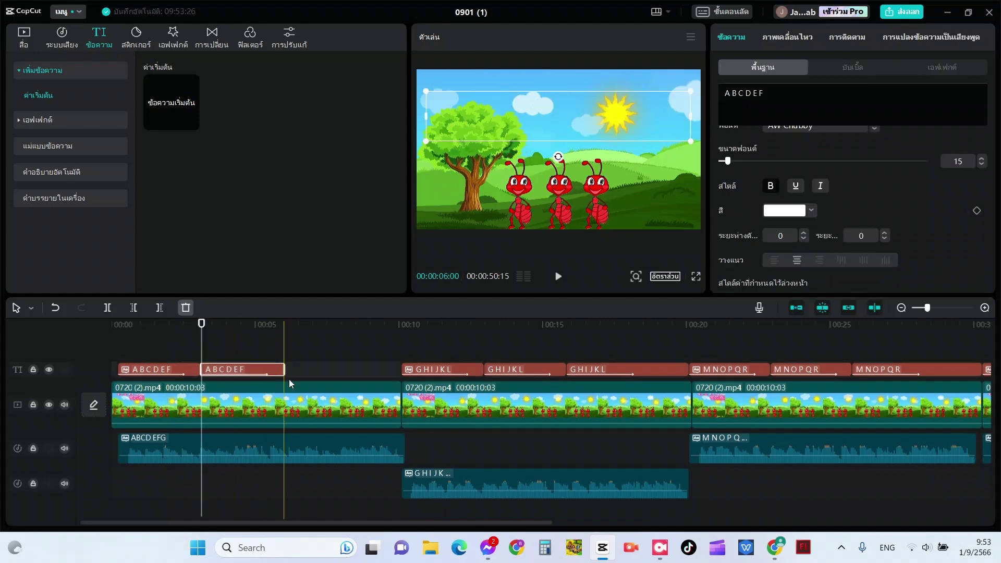
click(290, 373)
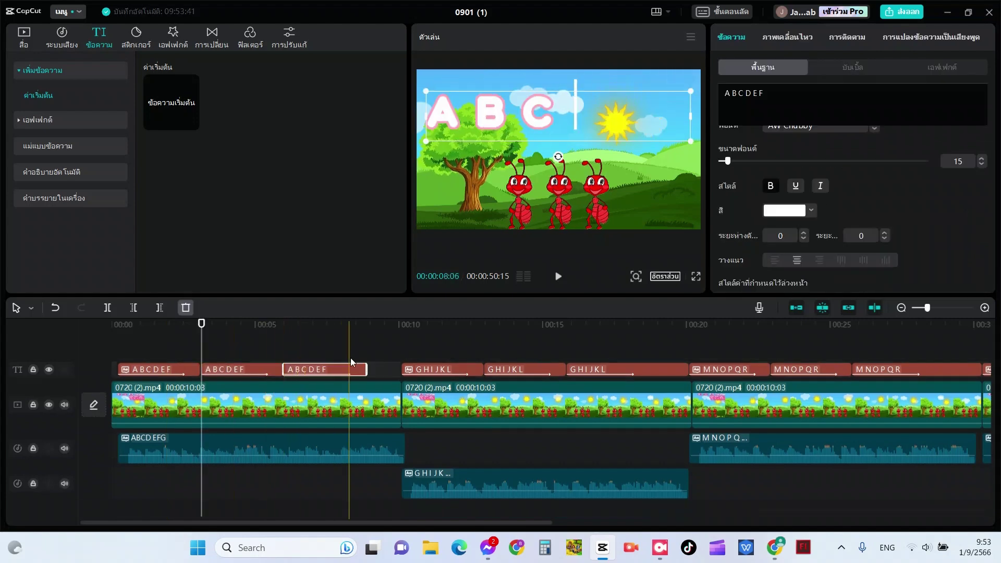
drag(367, 369, 400, 370)
Step: Choose the video frame showing the complete A B C D E F text as the cover image and open it for editing
click(93, 405)
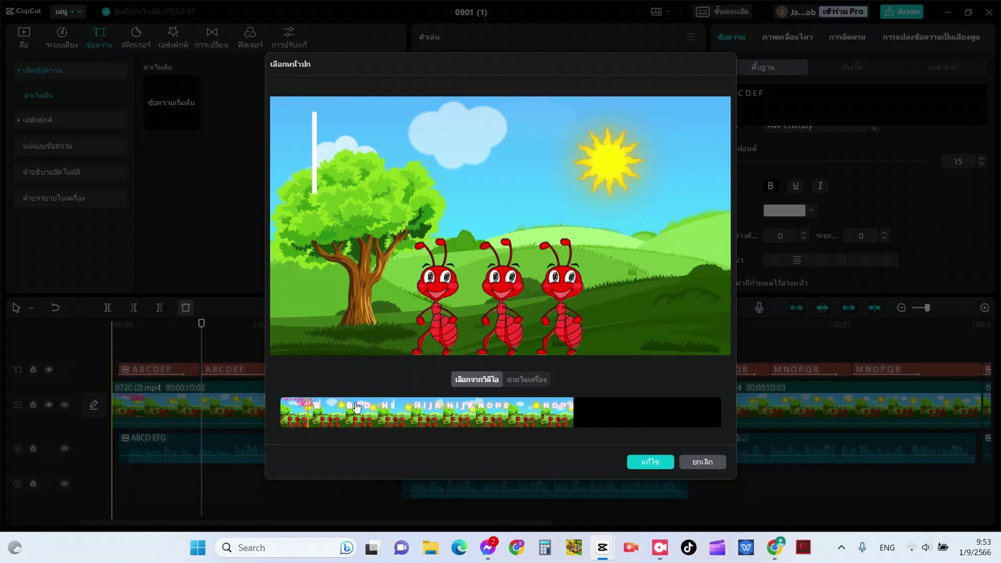
click(354, 407)
drag(355, 406, 396, 412)
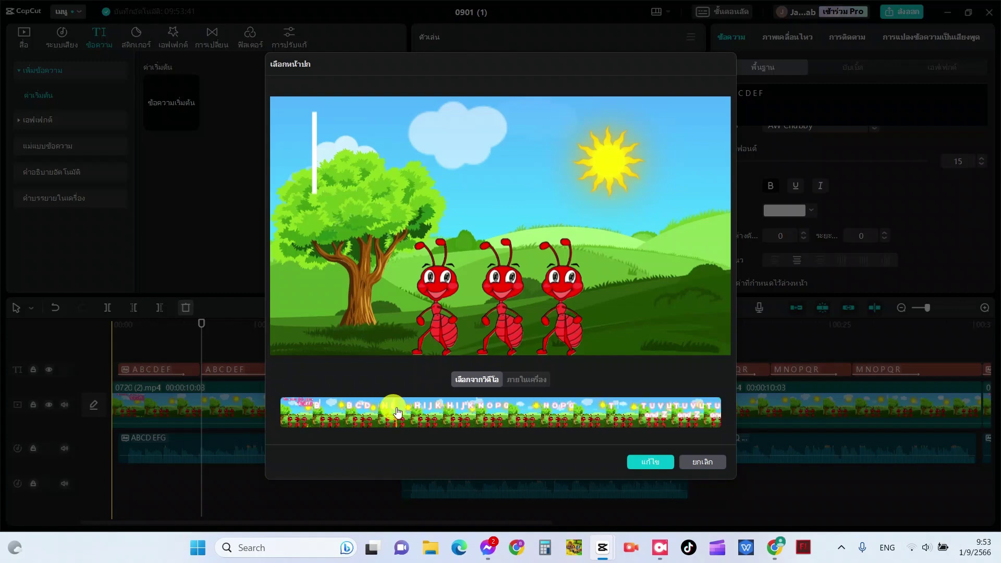
click(350, 410)
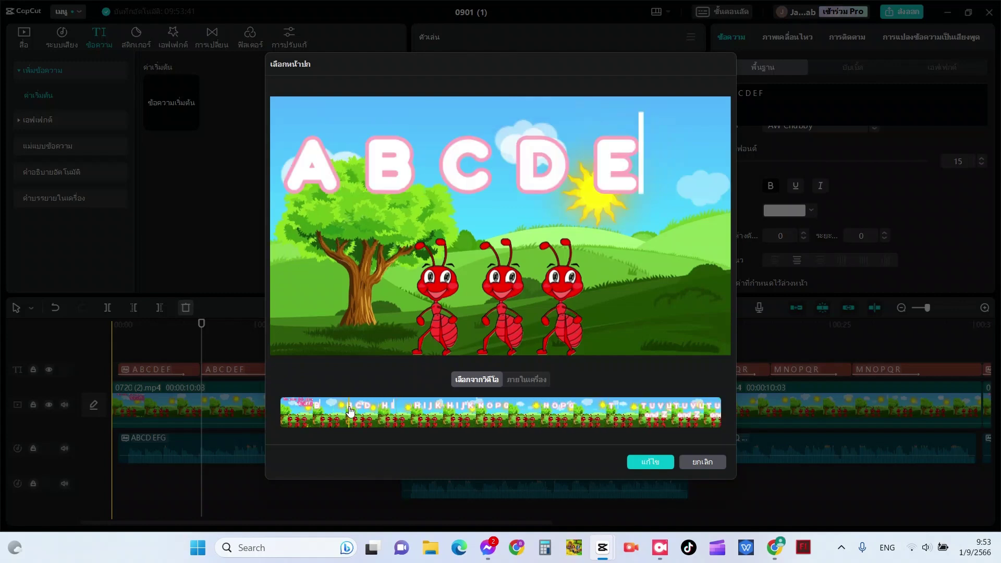
click(441, 404)
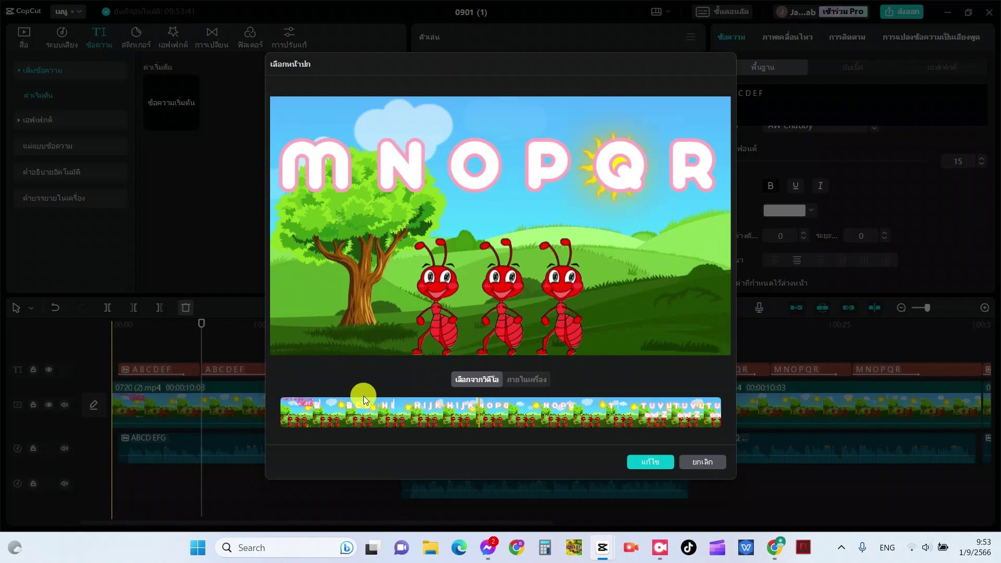
click(367, 410)
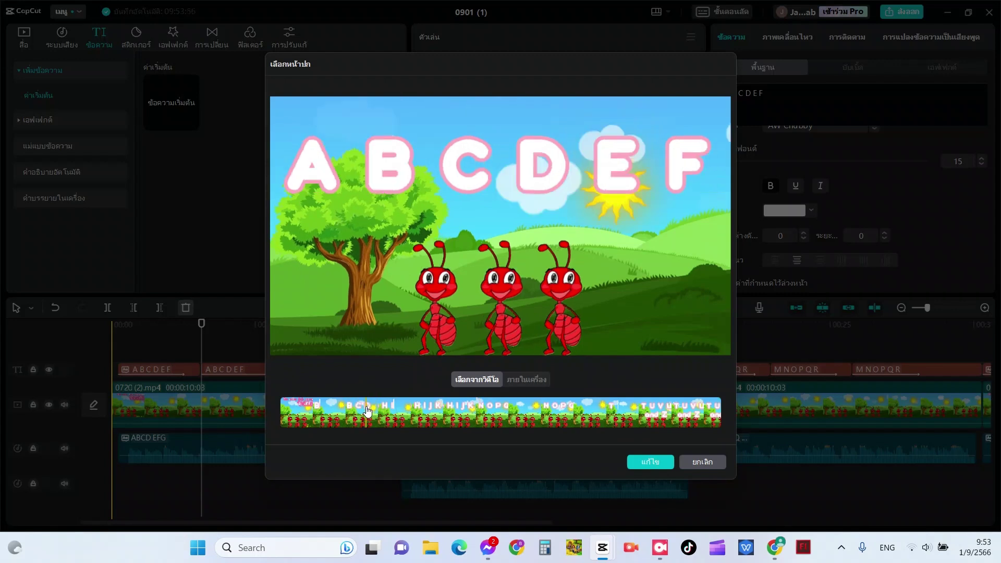
click(651, 462)
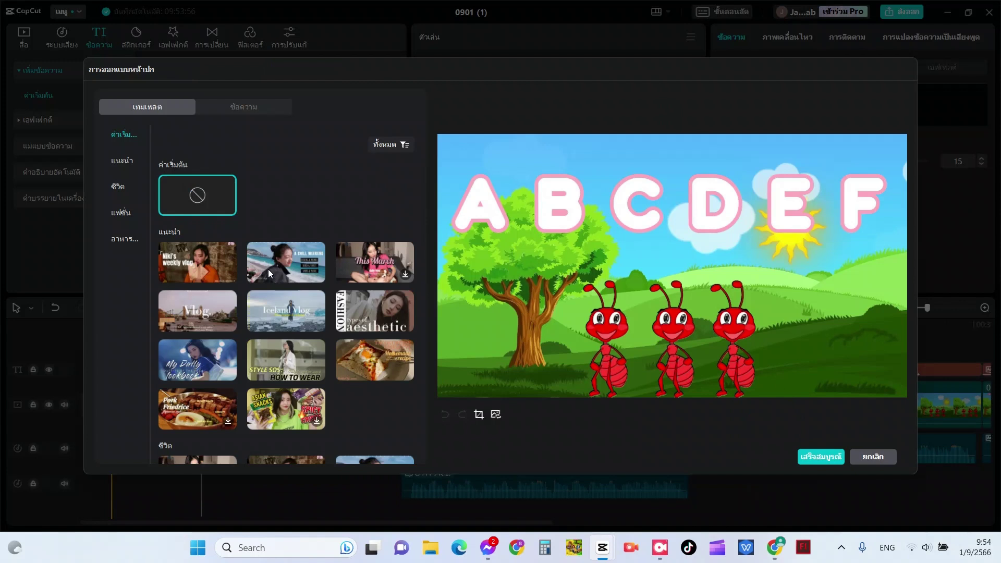
click(267, 269)
click(202, 262)
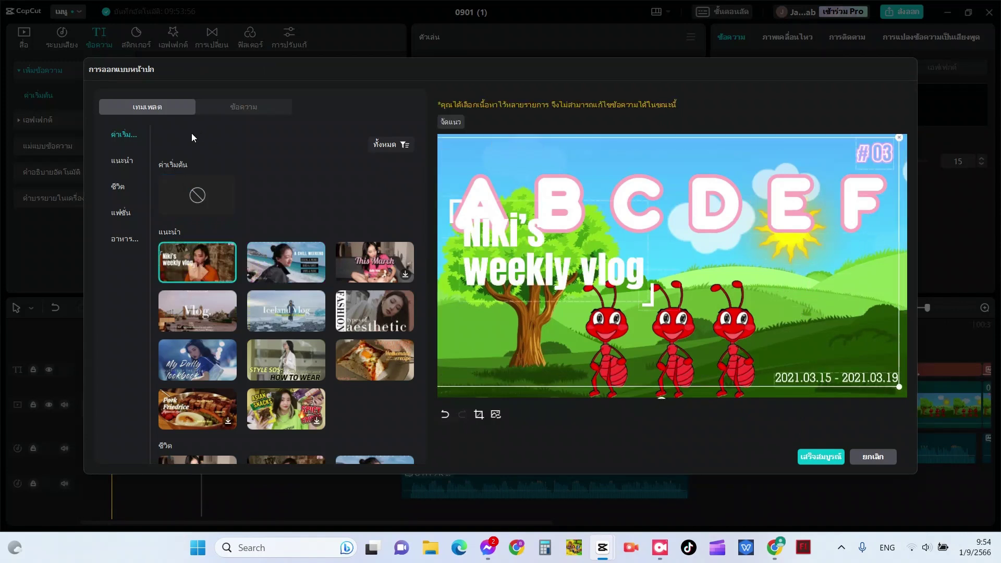
click(188, 180)
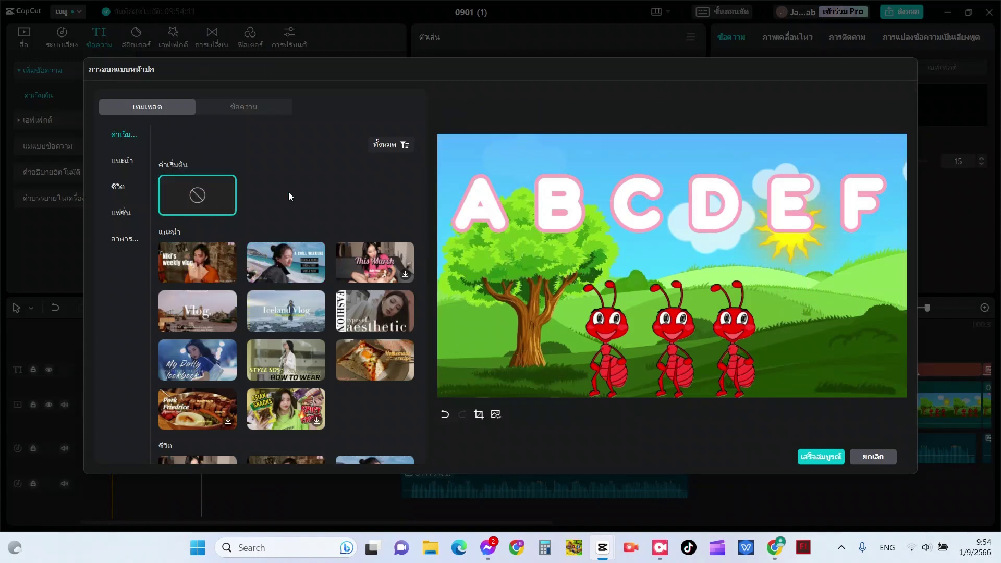
Step: Add a default text to the cover and place it below the letters, beside the tree trunk
click(220, 108)
click(199, 182)
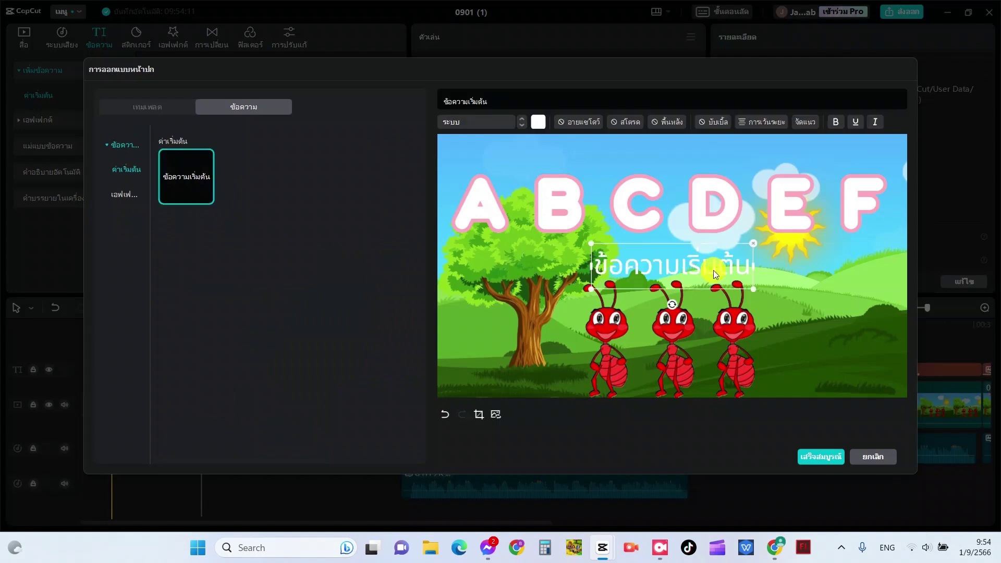
drag(713, 270, 614, 334)
Step: Replace the cover text's wording with ฟังเพลง and enlarge it to span from the tree to the second ant
mouse_move(521, 96)
mouse_down()
mouse_move(416, 107)
mouse_move(431, 95)
mouse_up()
key(BackSpace)
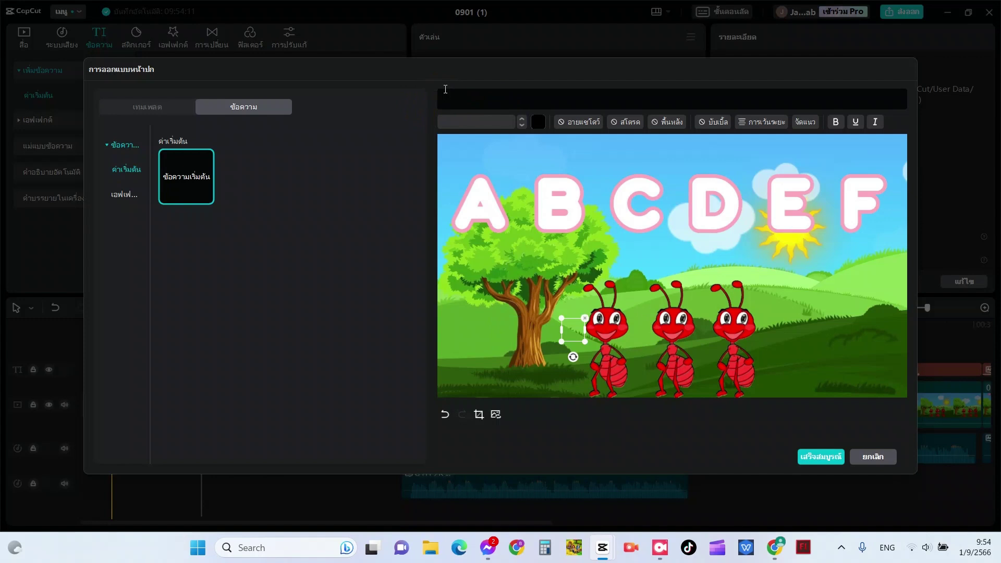
text(ay'gr)
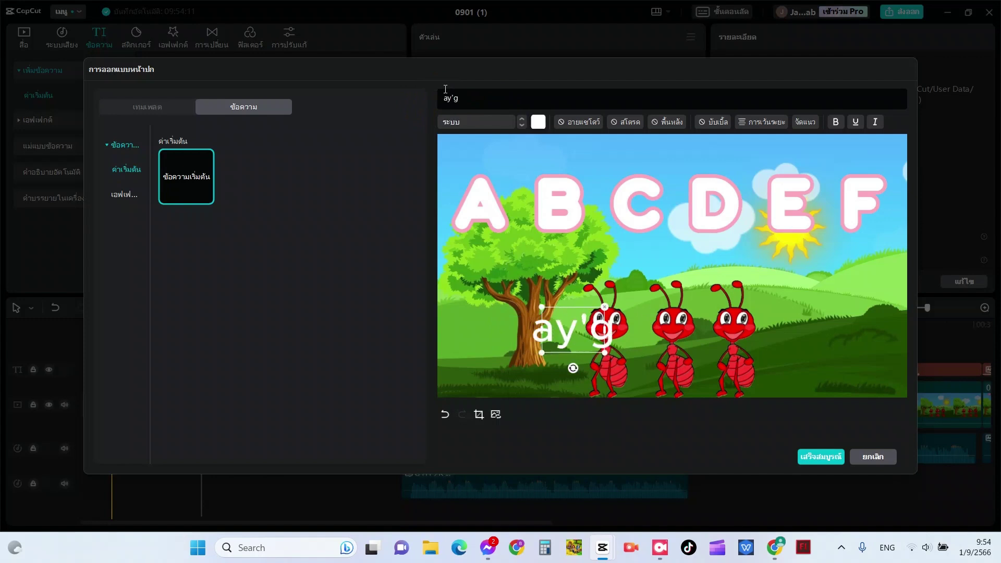
key(BackSpace)
key(BackSpace)
key(BackSpace)
key(BackSpace)
key(BackSpace)
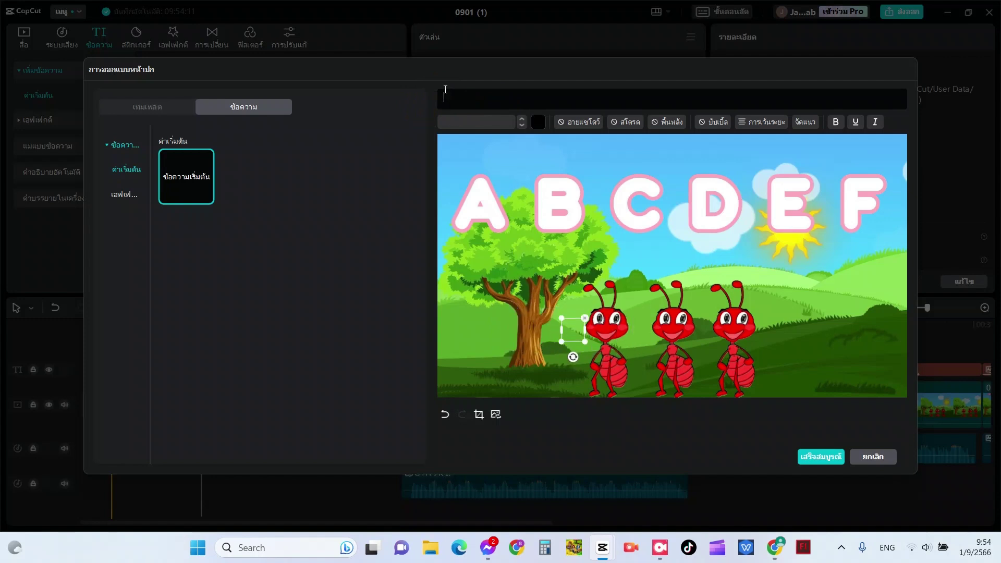
text(ฟั)
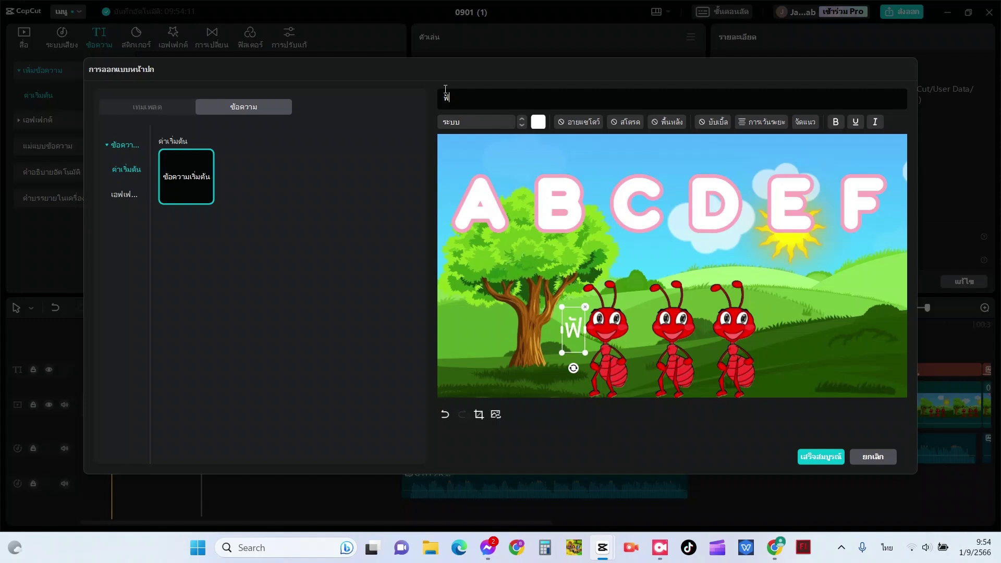
text(งเพลง)
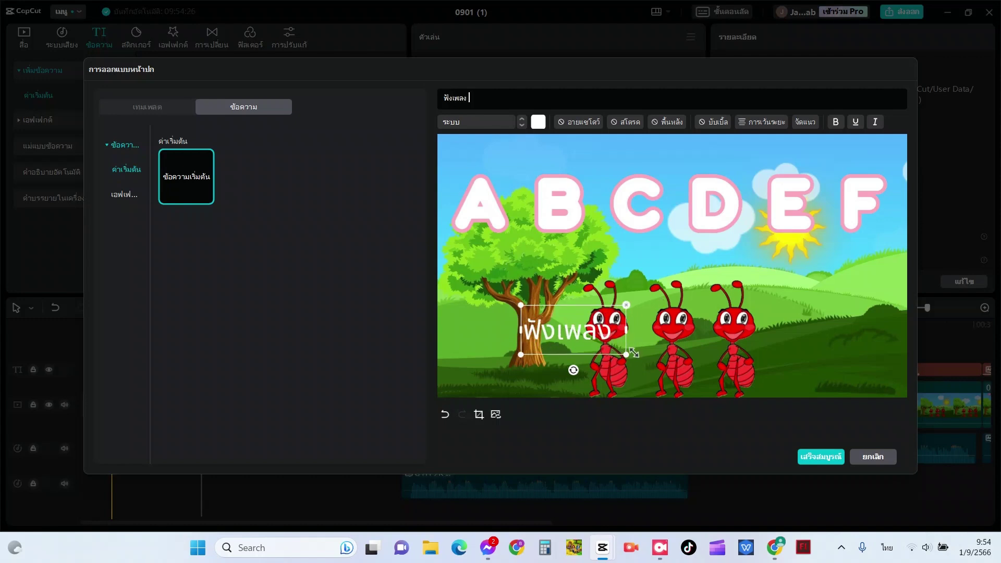
drag(634, 353, 681, 380)
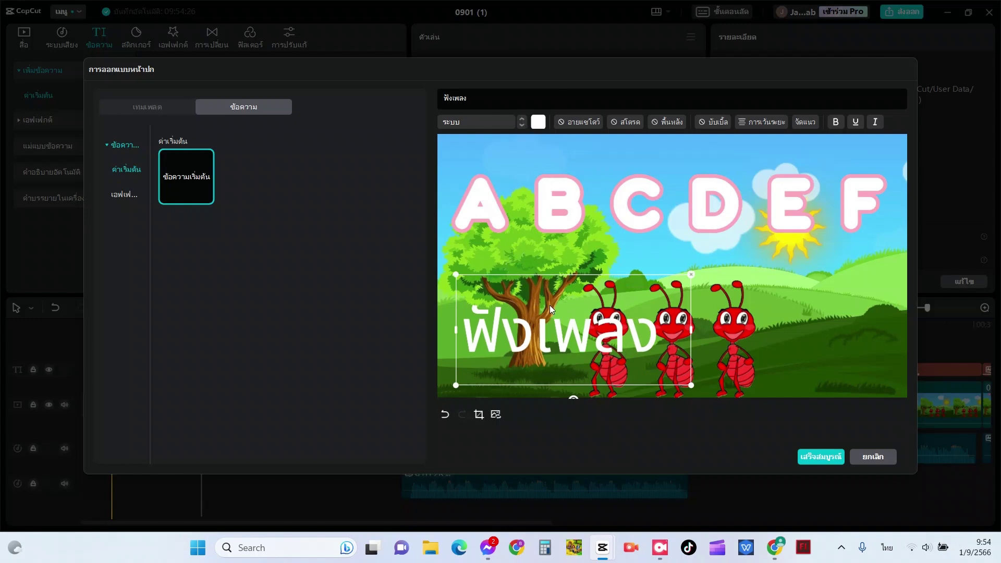
Step: Duplicate the ฟังเพลง cover text above and to its right, and change the copy's wording to A-Z
drag(582, 340, 633, 311)
drag(705, 300, 732, 292)
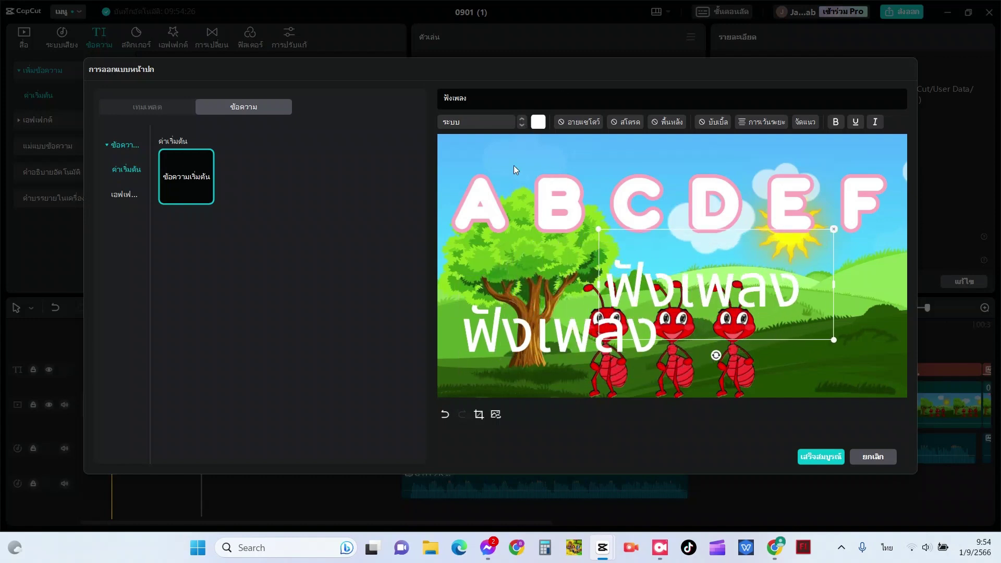
double_click(443, 95)
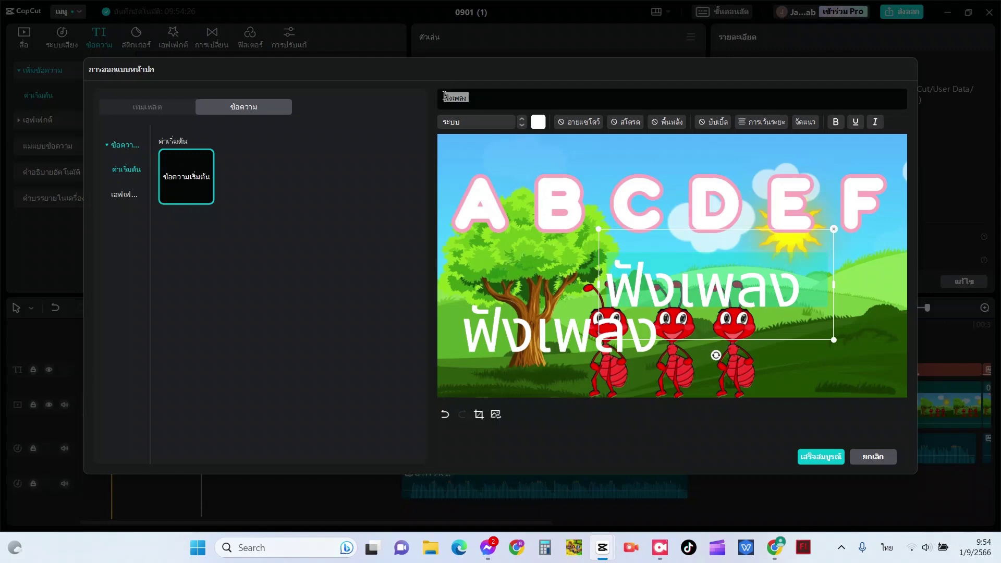
text(ฤ)
key(BackSpace)
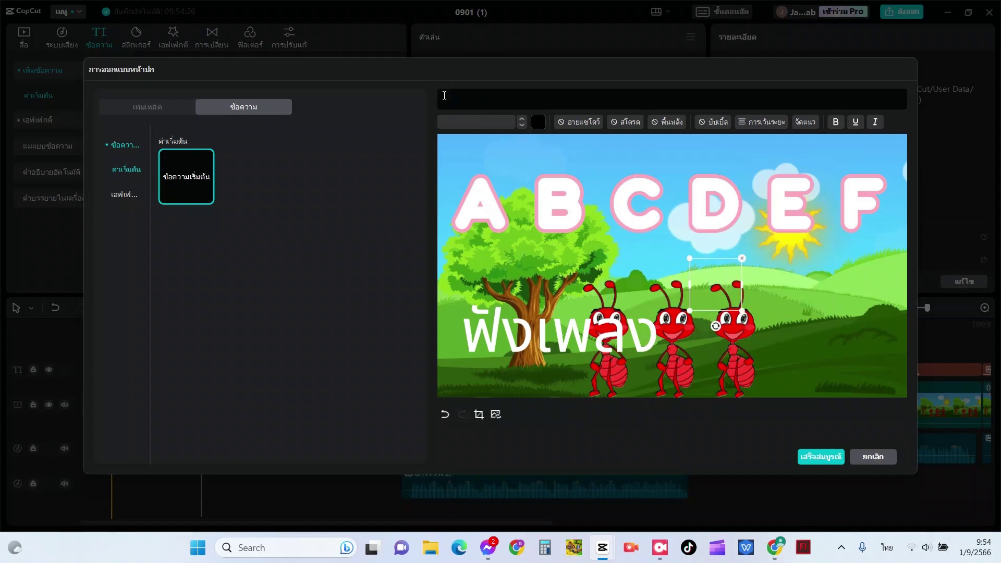
text(ฤ-)
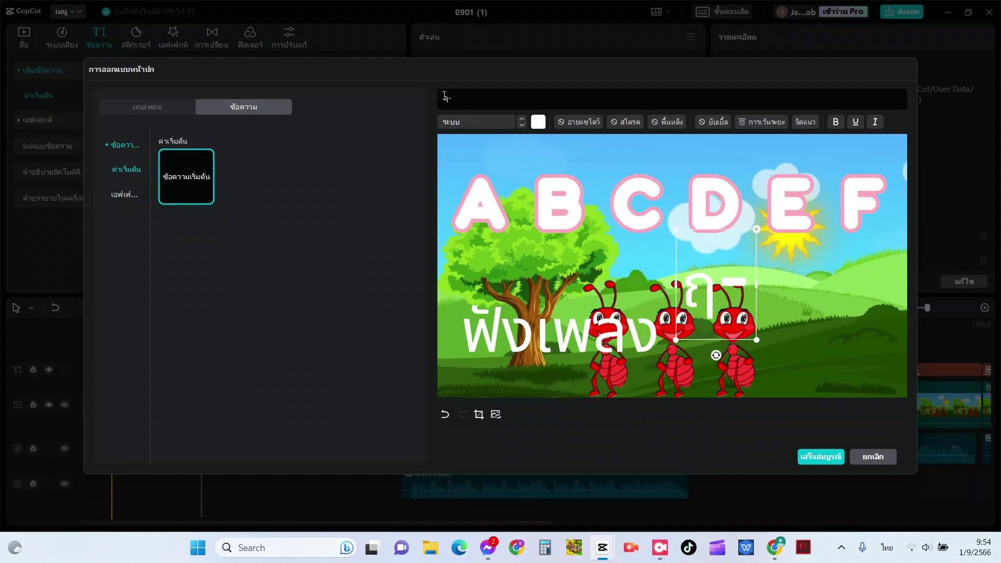
text(()
key(BackSpace)
key(BackSpace)
key(BackSpace)
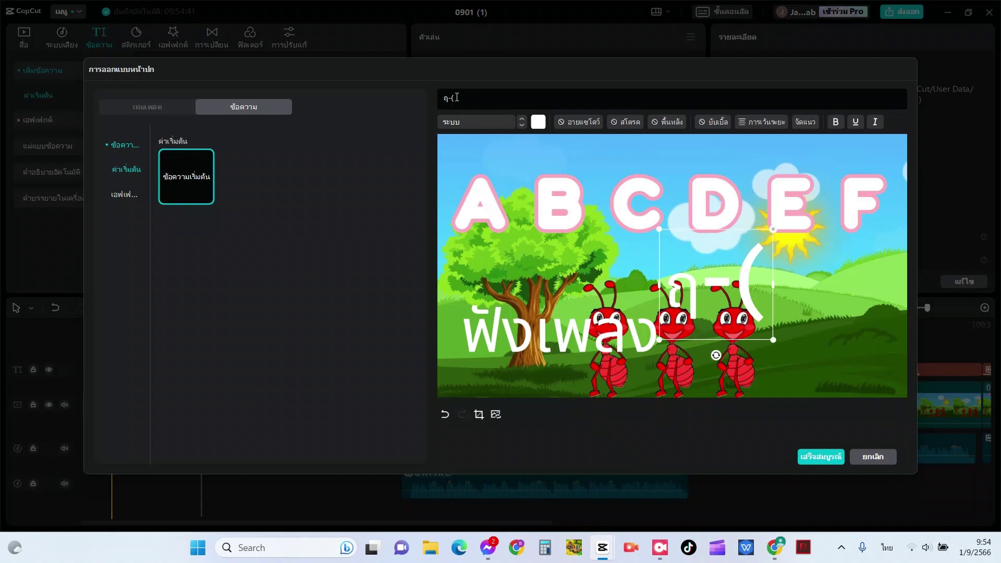
key(grave)
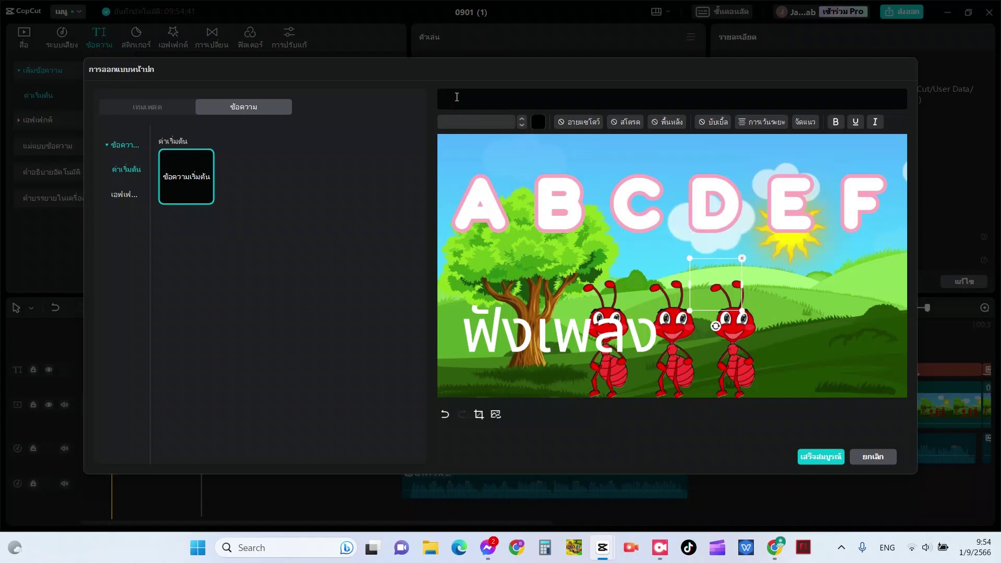
text(A-)
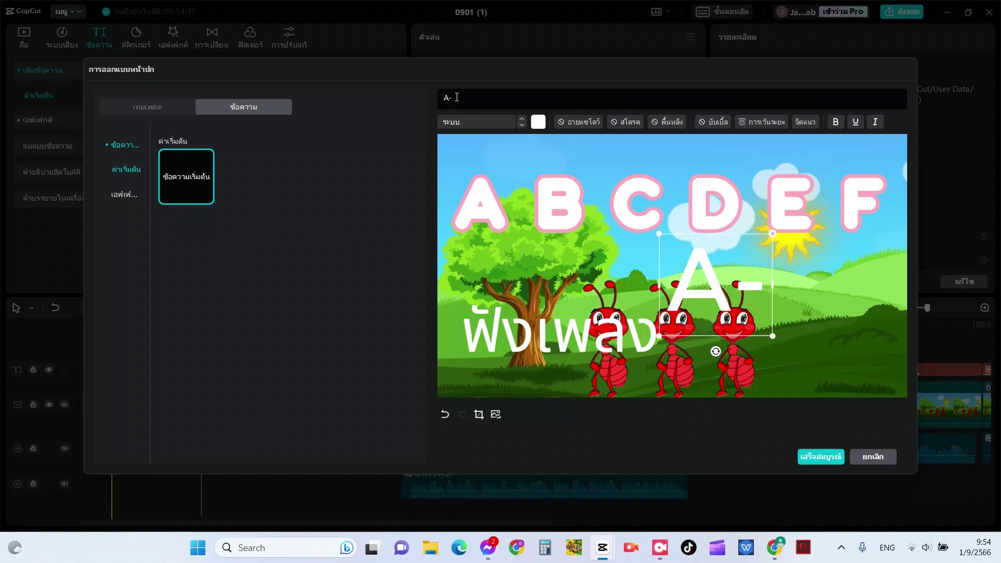
text(Z)
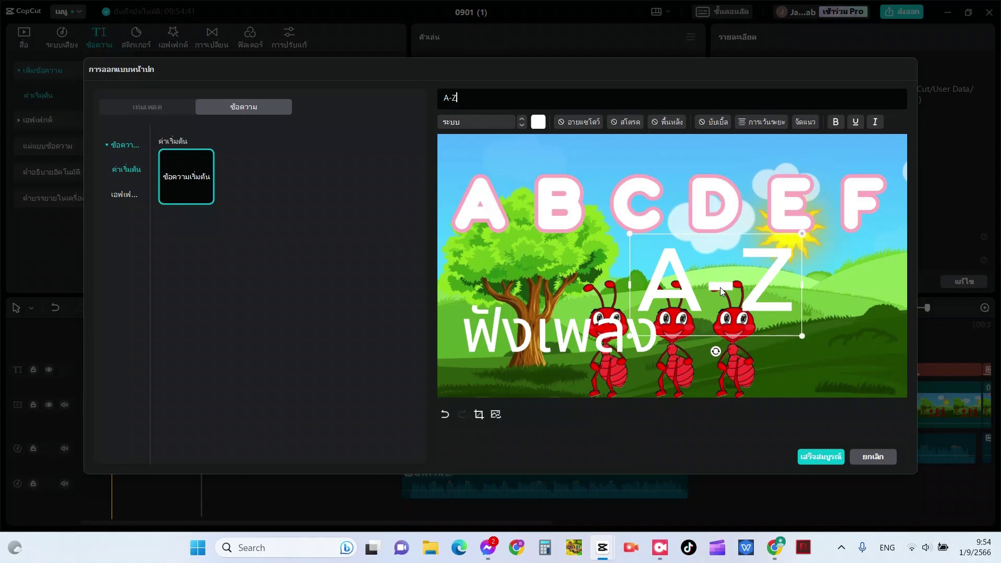
Step: Set the A-Z cover text's font to Thuyền nhỏ
click(457, 121)
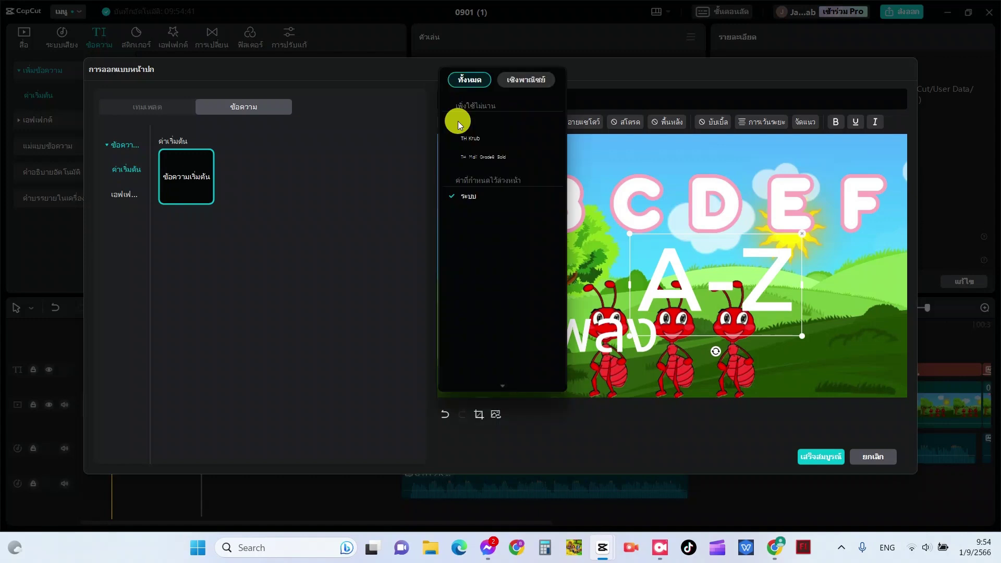
click(457, 121)
click(458, 120)
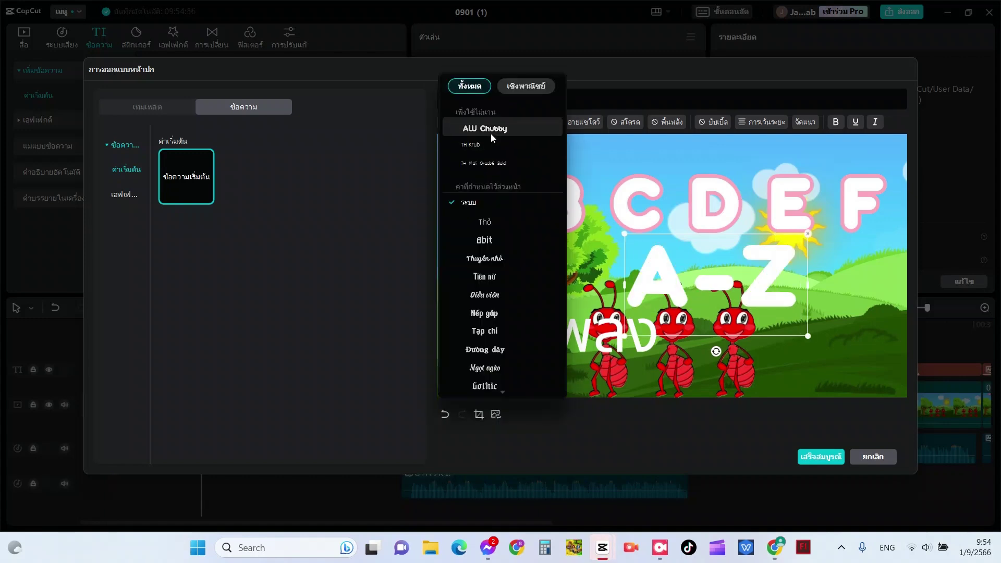
click(501, 262)
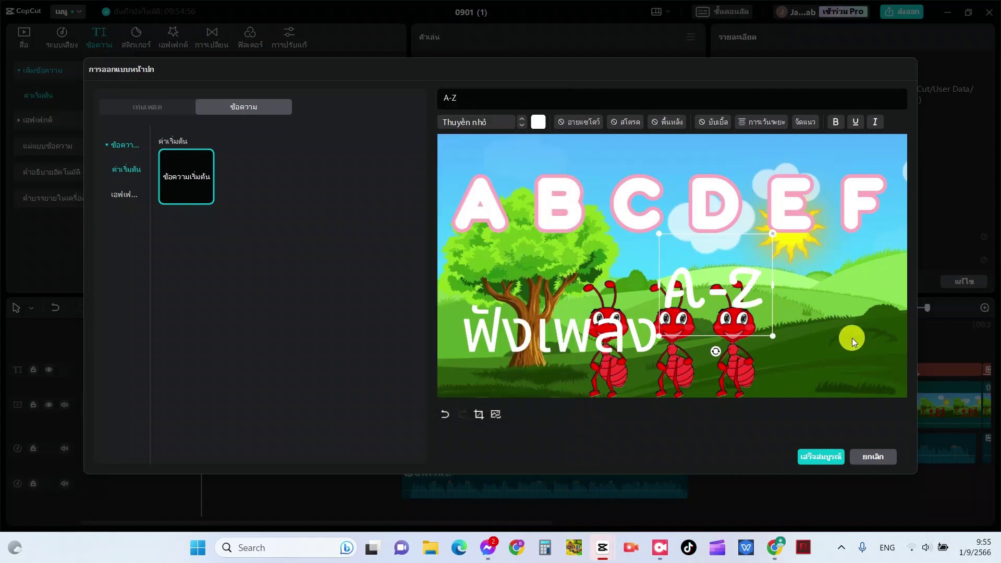
Step: Move the A-Z text to the cover's lower right and enlarge it to fill the space beside ฟังเพลง
click(764, 334)
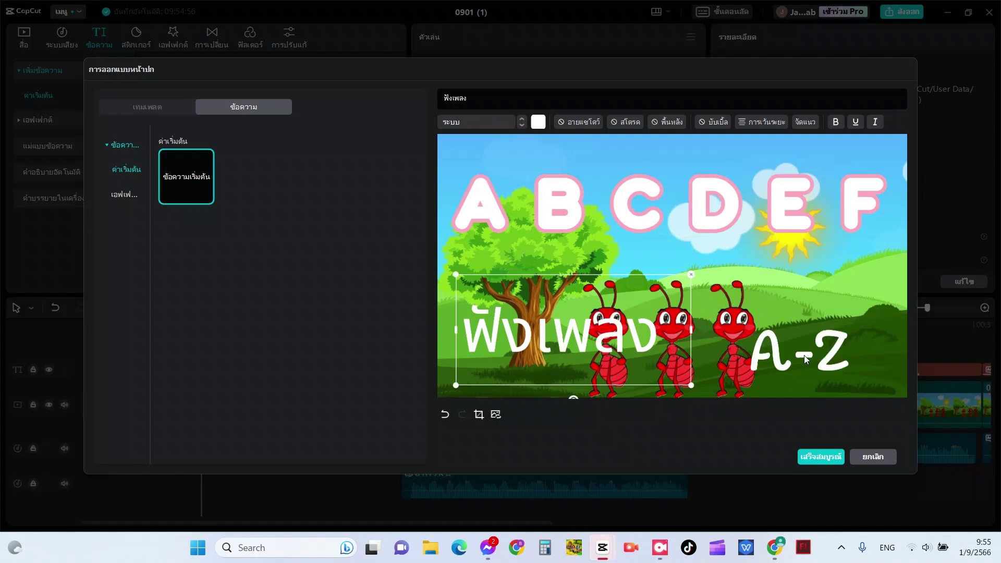
click(804, 355)
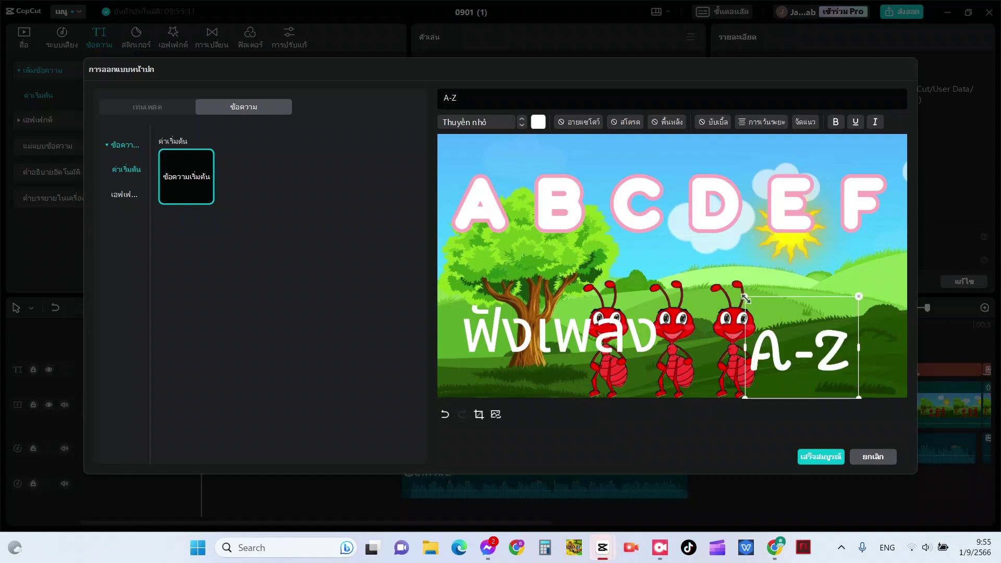
drag(745, 296, 713, 284)
mouse_move(762, 333)
mouse_down()
mouse_move(749, 292)
mouse_move(755, 323)
mouse_up()
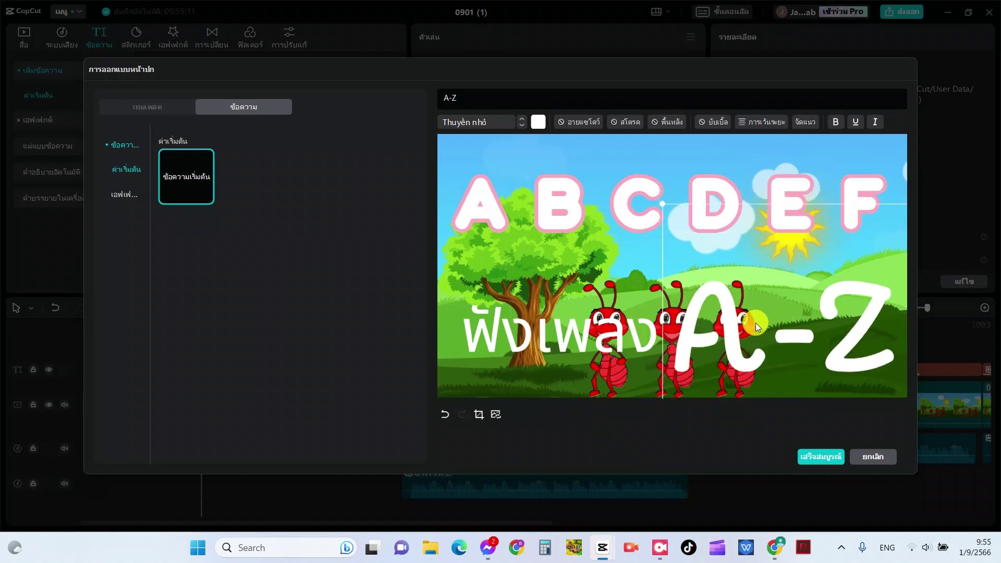
Step: Give the ฟังเพลง text a pink FF619D shadow with 0% blur, distance 4 and a 56° angle
click(616, 328)
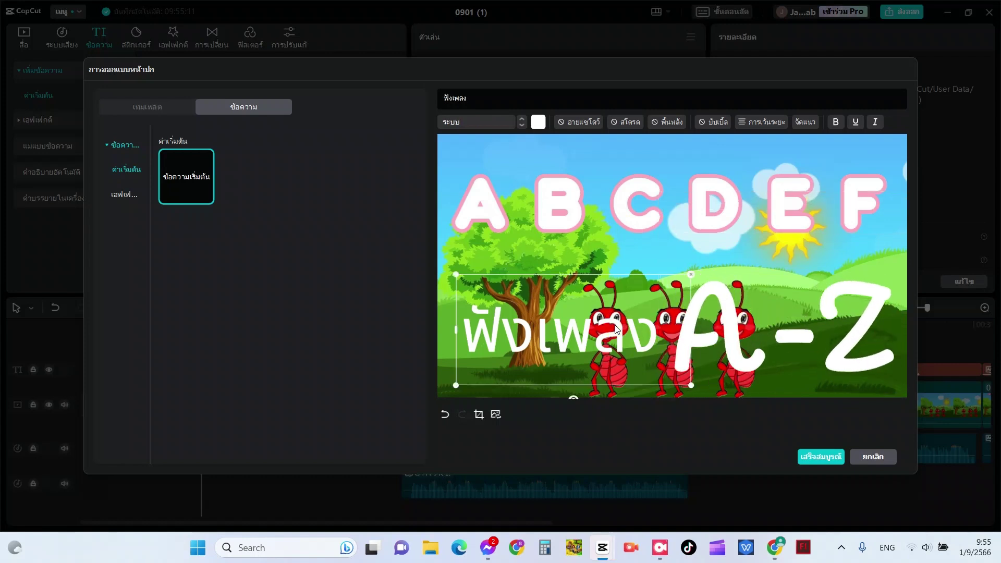
click(559, 124)
click(555, 145)
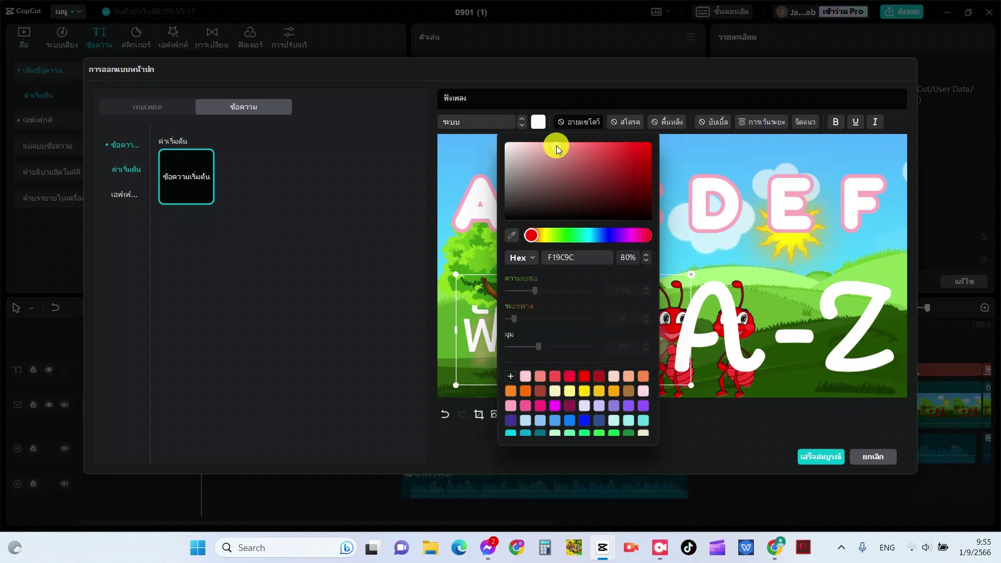
click(625, 237)
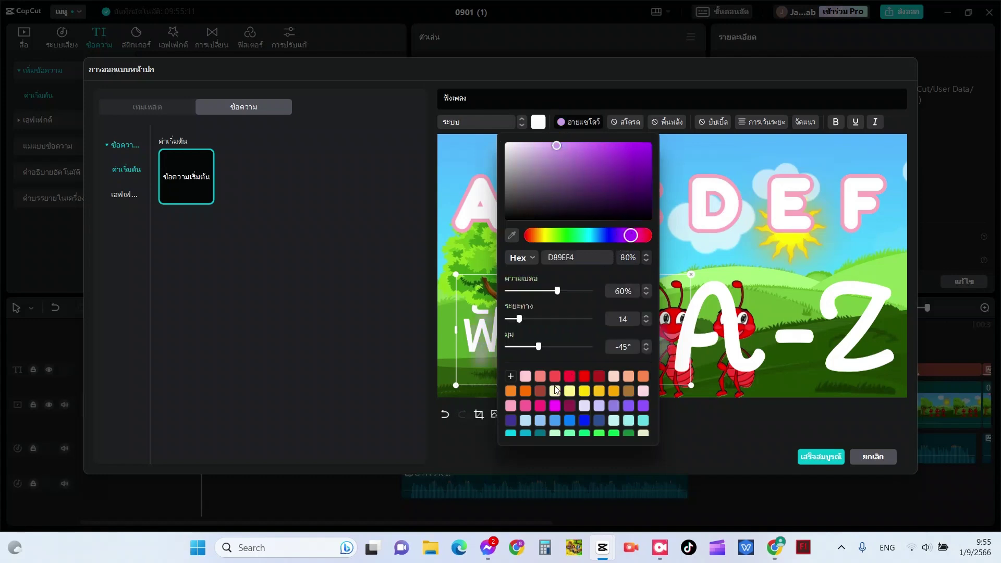
click(511, 405)
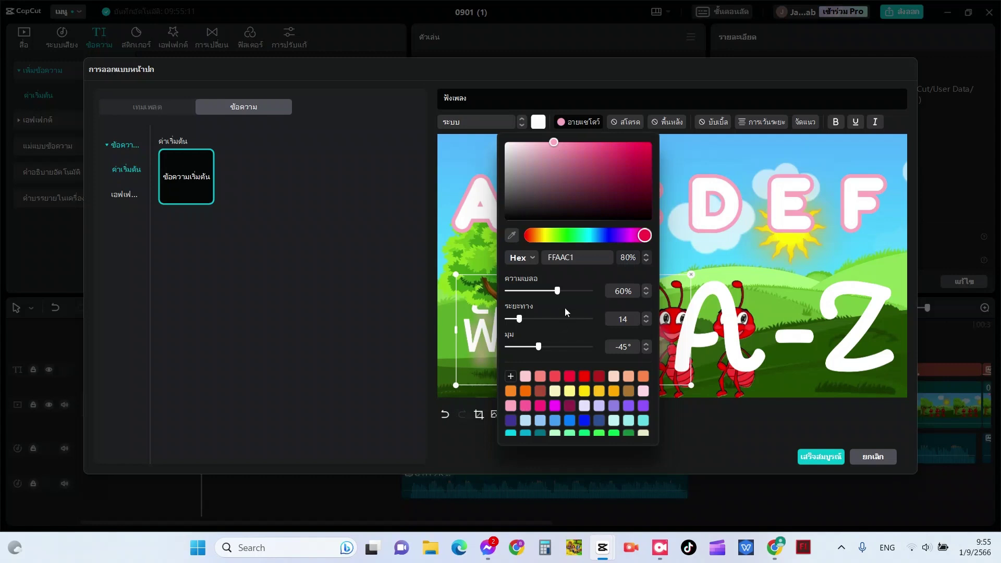
drag(531, 321, 474, 299)
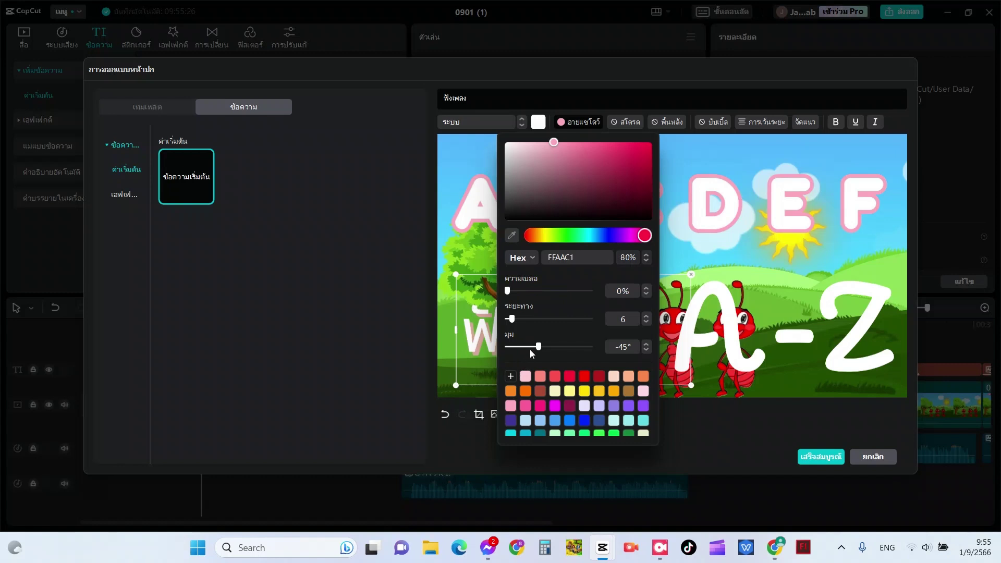
drag(527, 349, 561, 346)
mouse_move(513, 325)
mouse_down()
mouse_move(523, 323)
mouse_move(509, 324)
mouse_up()
click(525, 404)
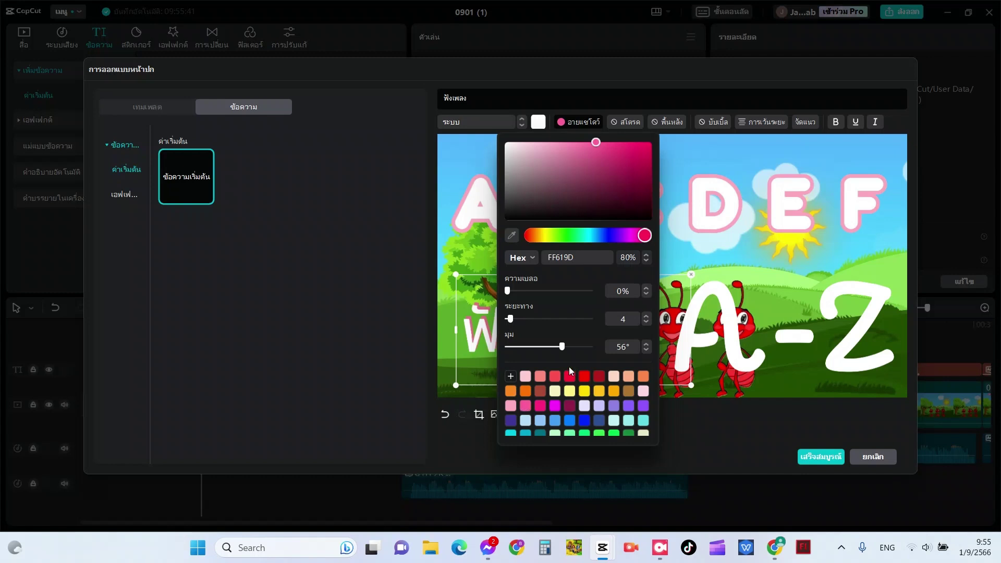
Step: Add a light pink FFAAC1 stroke with thickness 18 to the ฟังเพลง cover text
drag(649, 135, 574, 143)
click(708, 195)
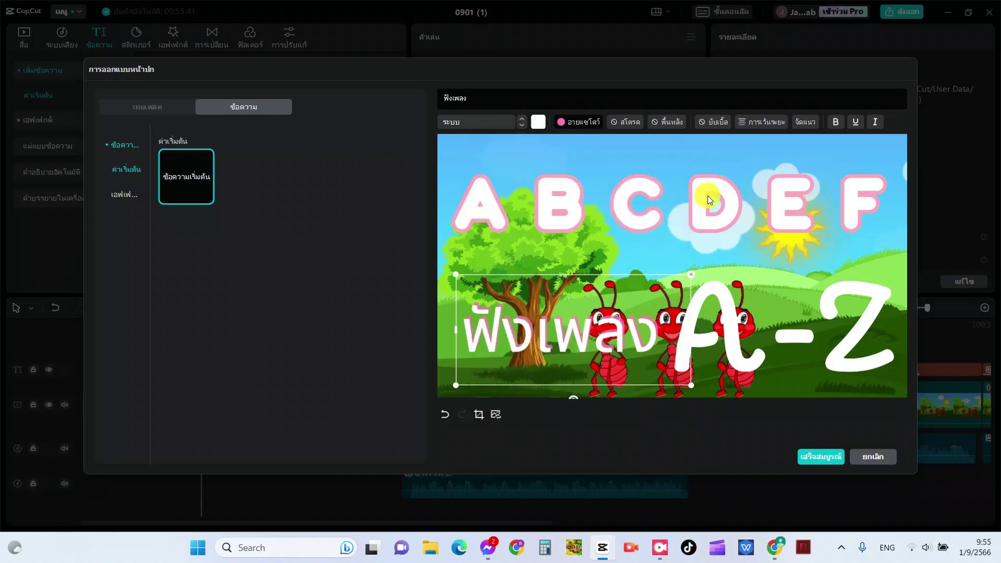
click(621, 334)
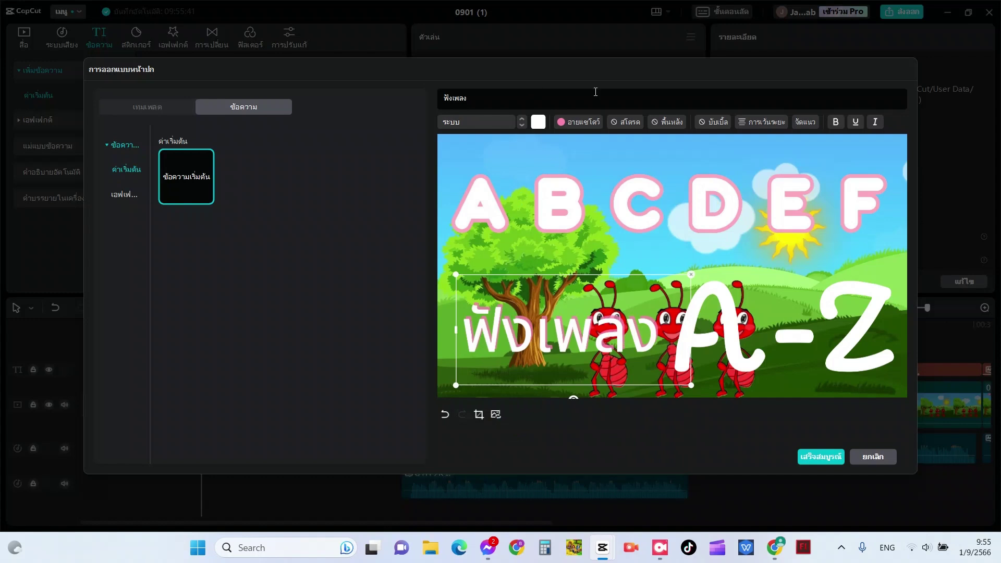
click(608, 123)
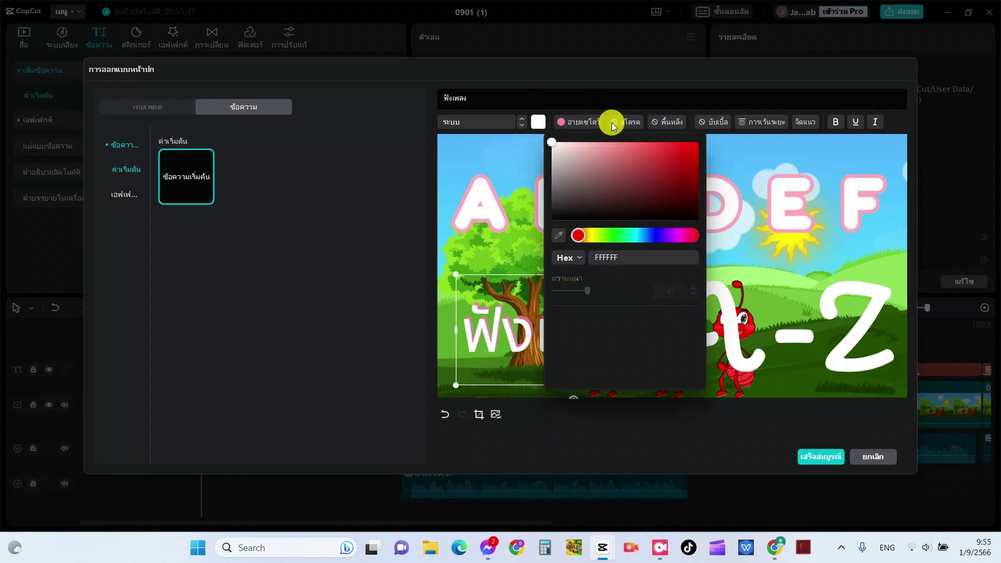
mouse_move(624, 146)
mouse_down()
mouse_move(624, 192)
mouse_move(572, 149)
mouse_move(599, 151)
mouse_up()
click(557, 350)
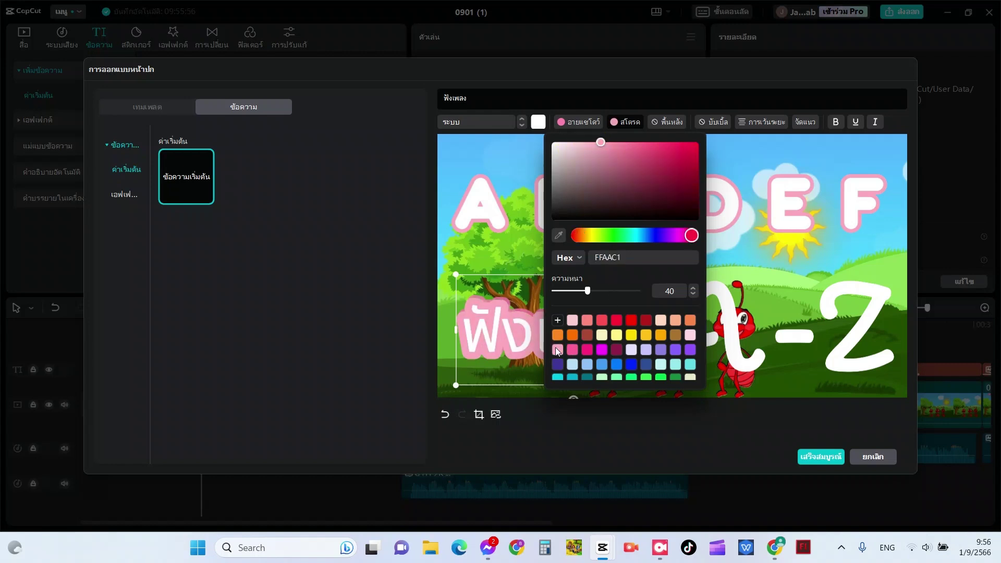
click(568, 290)
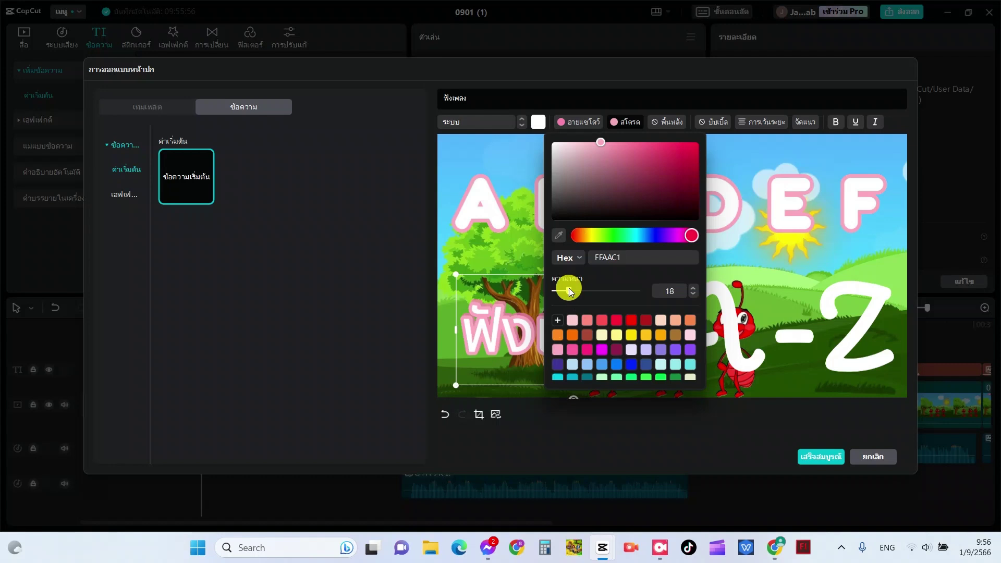
click(727, 180)
Step: Enlarge the ฟังเพลง text and lower it to the cover's bottom edge, and shift A-Z up and left above it
drag(693, 384, 718, 396)
drag(648, 351, 663, 377)
click(739, 341)
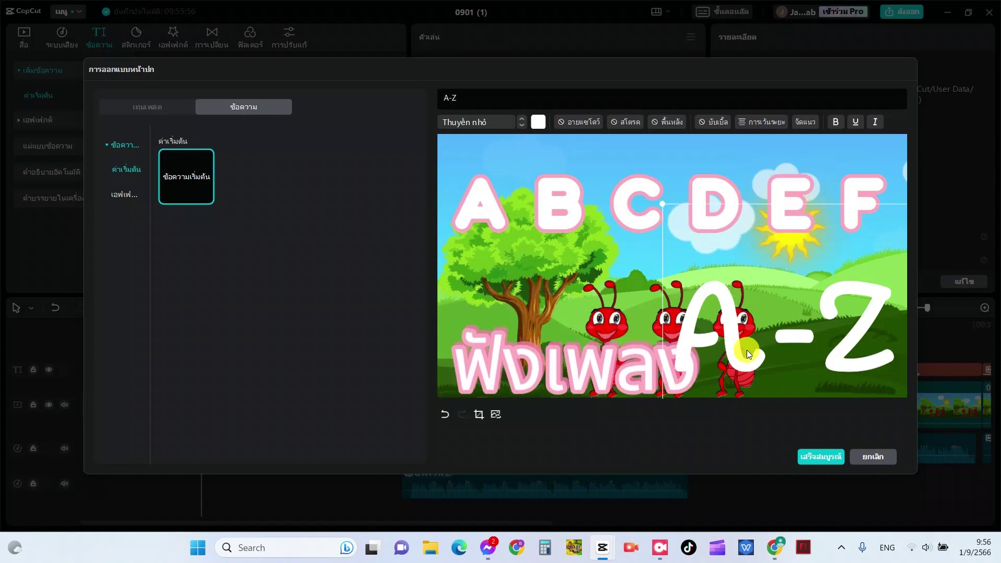
drag(746, 349, 715, 309)
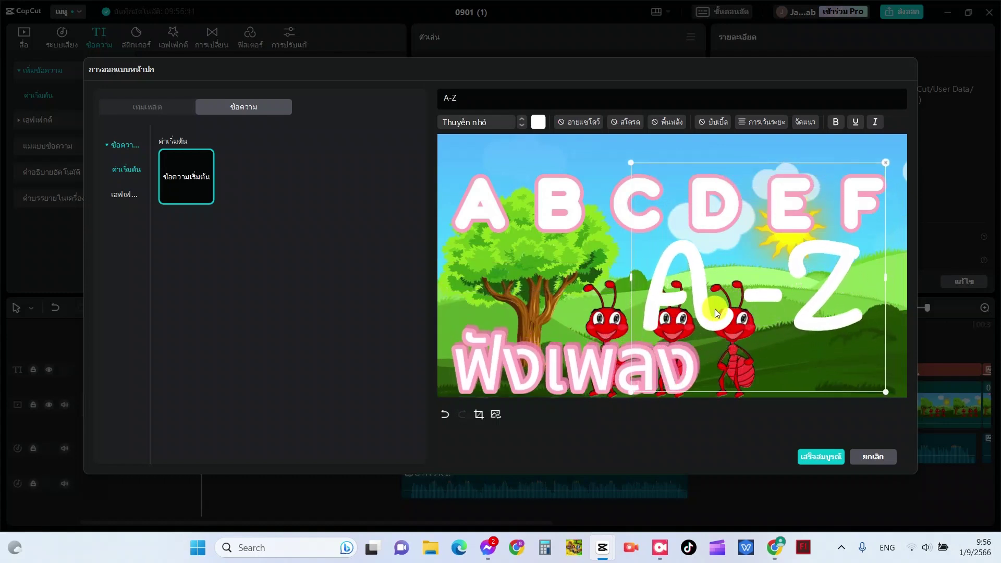
Step: Change the A-Z cover text's fill colour to the bright pink palette swatch
click(537, 122)
click(530, 147)
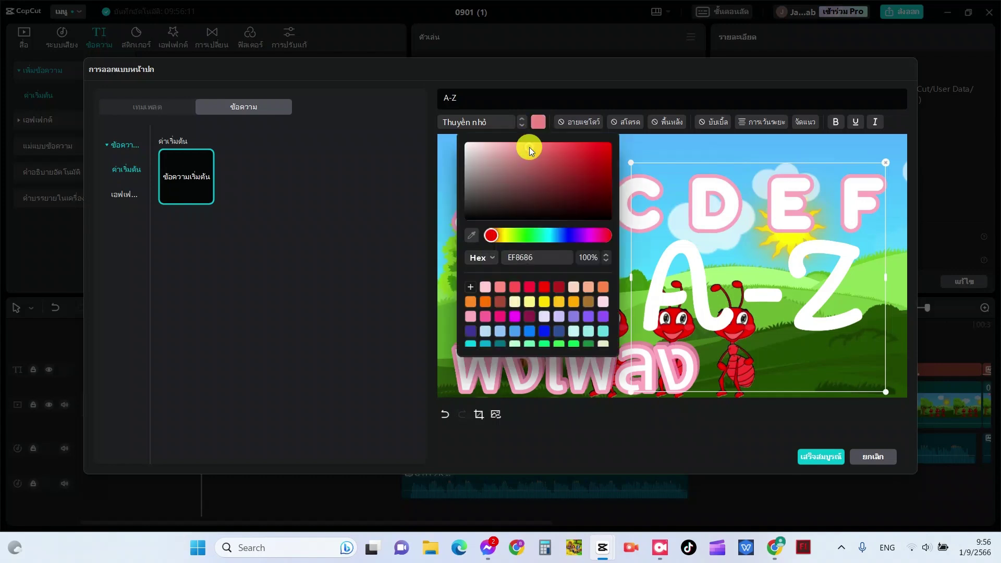
click(485, 317)
click(586, 123)
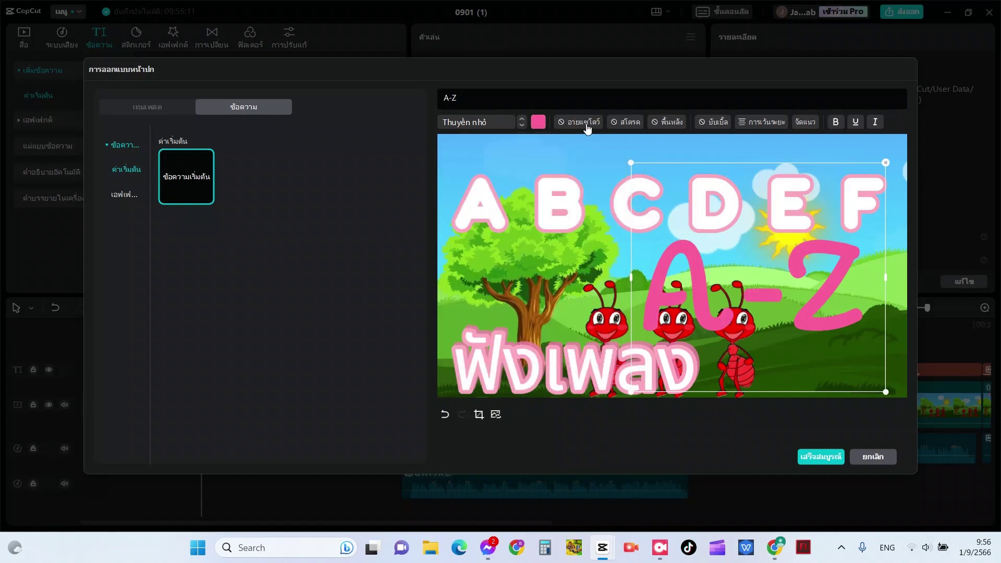
Step: Give the A-Z text a pale pink F7C1C1 shadow with 0% blur and distance 4
click(582, 121)
click(551, 147)
mouse_move(550, 145)
mouse_down()
mouse_move(496, 149)
mouse_move(537, 145)
mouse_up()
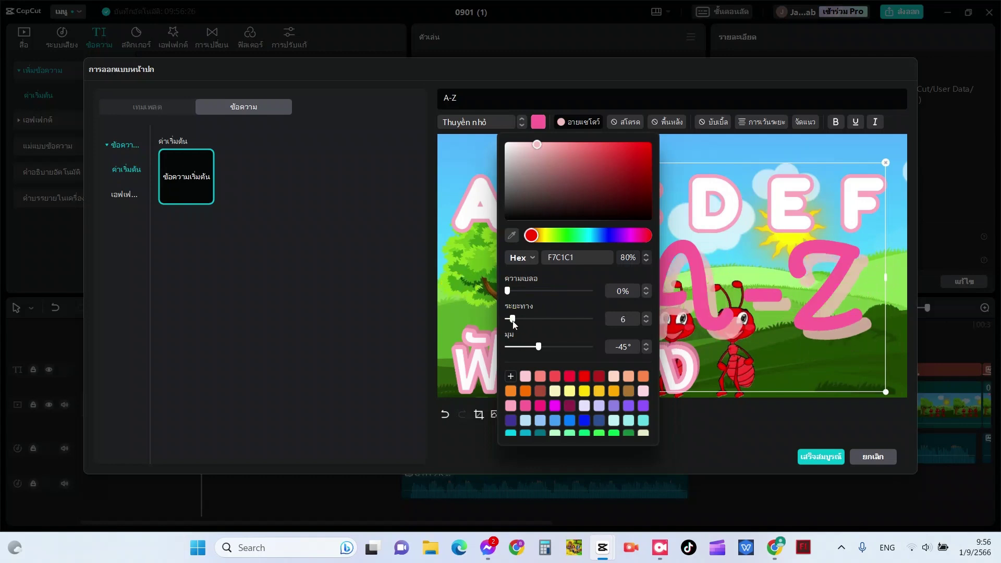
drag(513, 323, 510, 320)
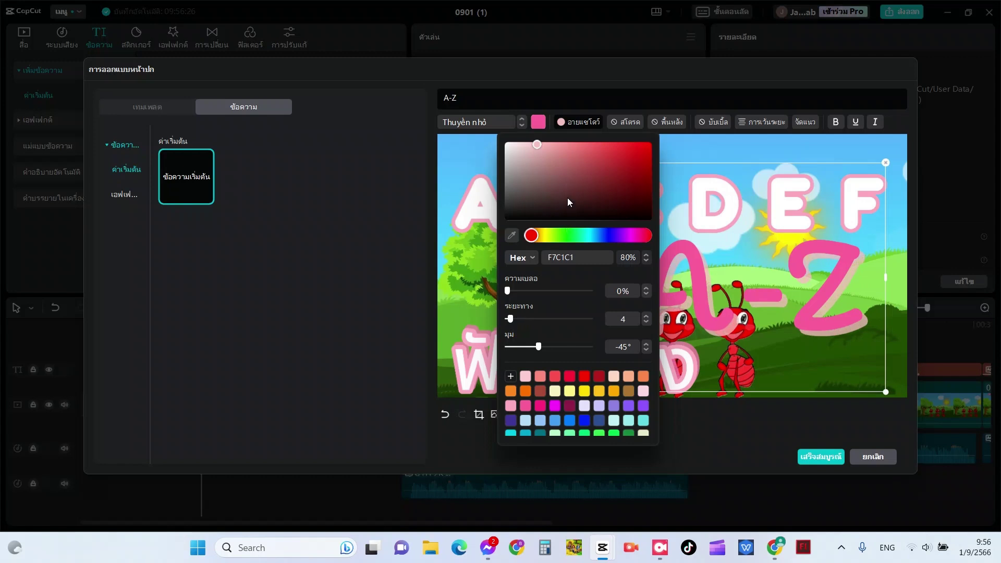
Step: Add a near-white FBF0F4 stroke with thickness 14 to the A-Z text
click(628, 122)
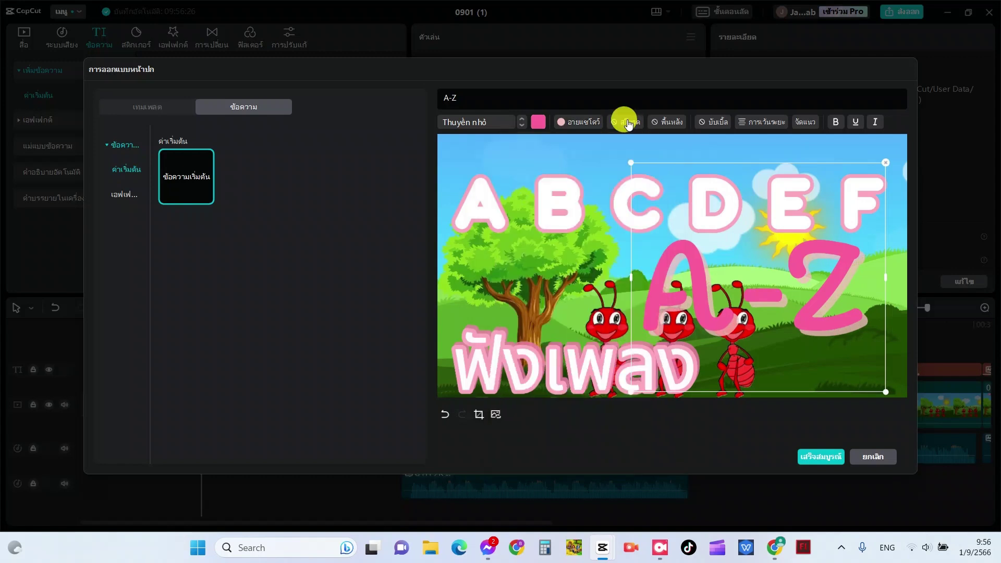
click(626, 121)
drag(580, 148, 557, 143)
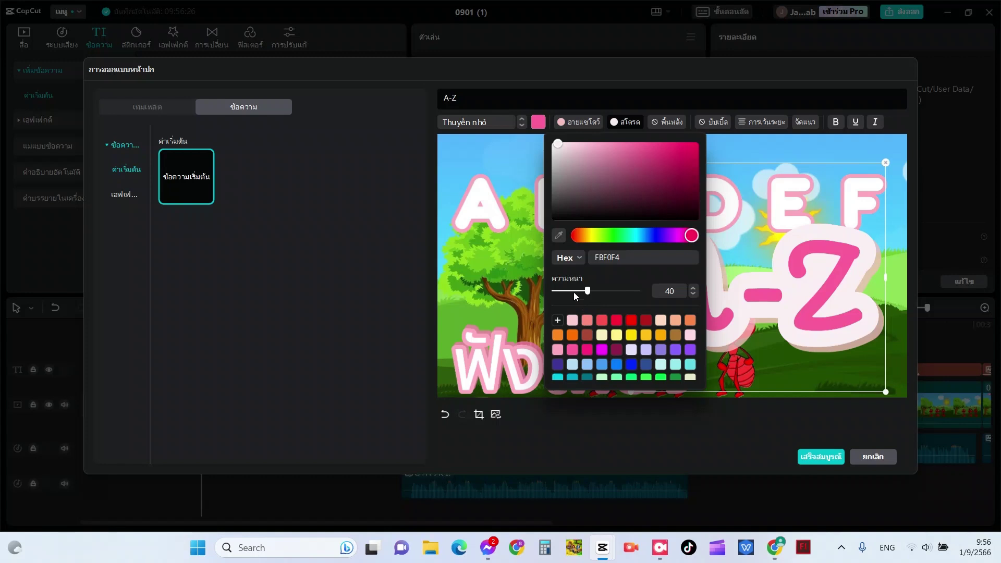
drag(573, 292, 567, 295)
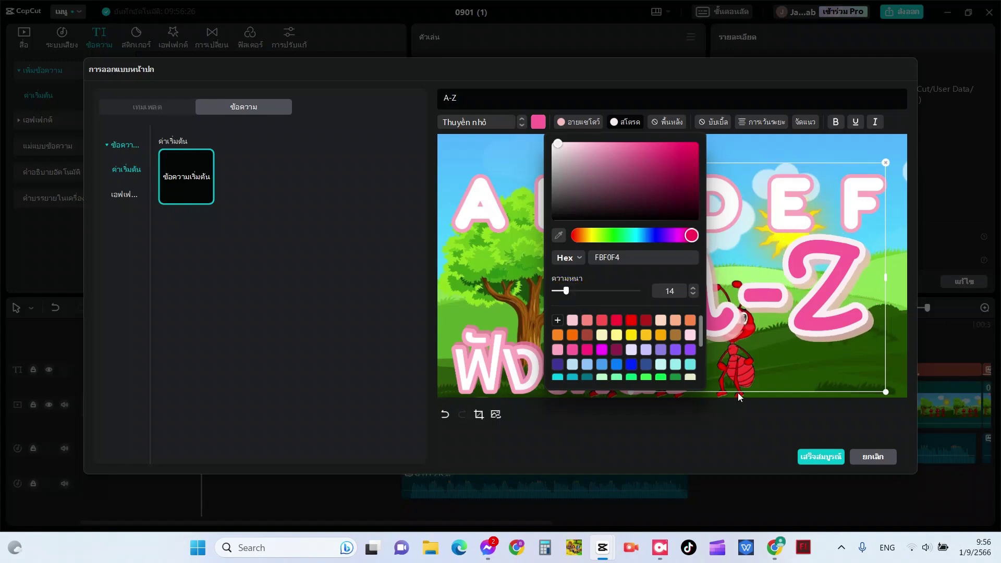
click(745, 418)
Step: Set the ฟังเพลง cover text's font to TH Mali Grade6
click(585, 360)
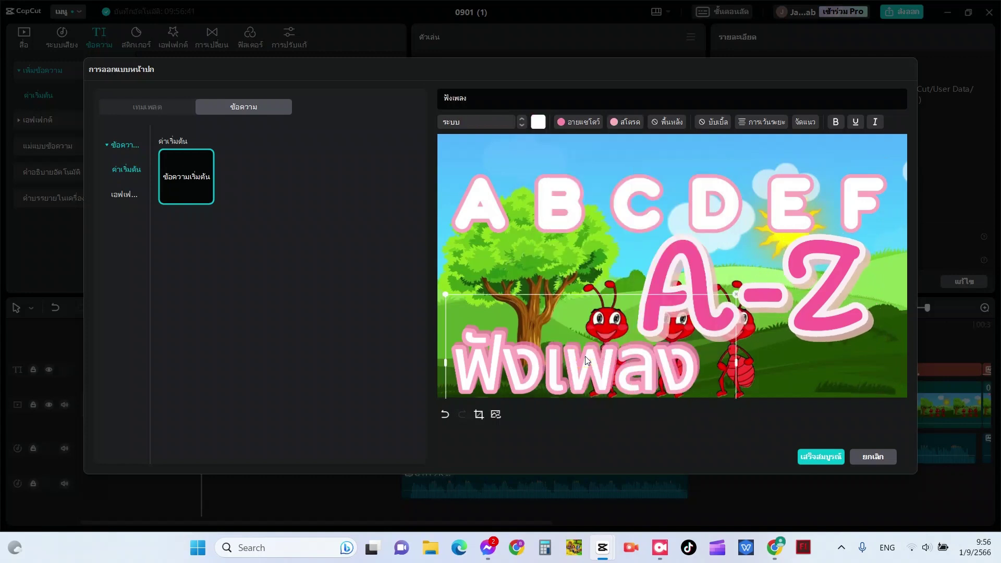
click(463, 117)
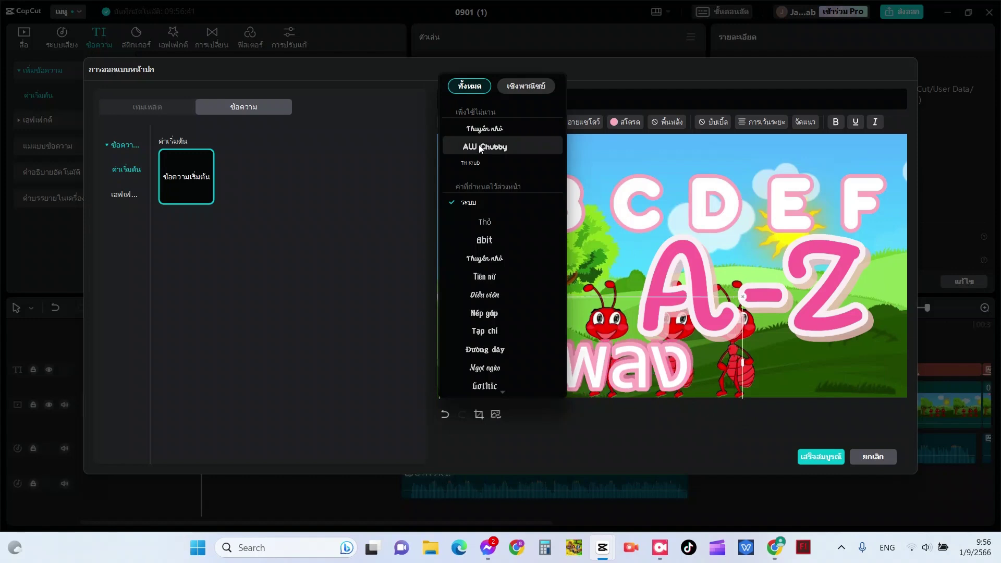
scroll(514, 303, down, 10)
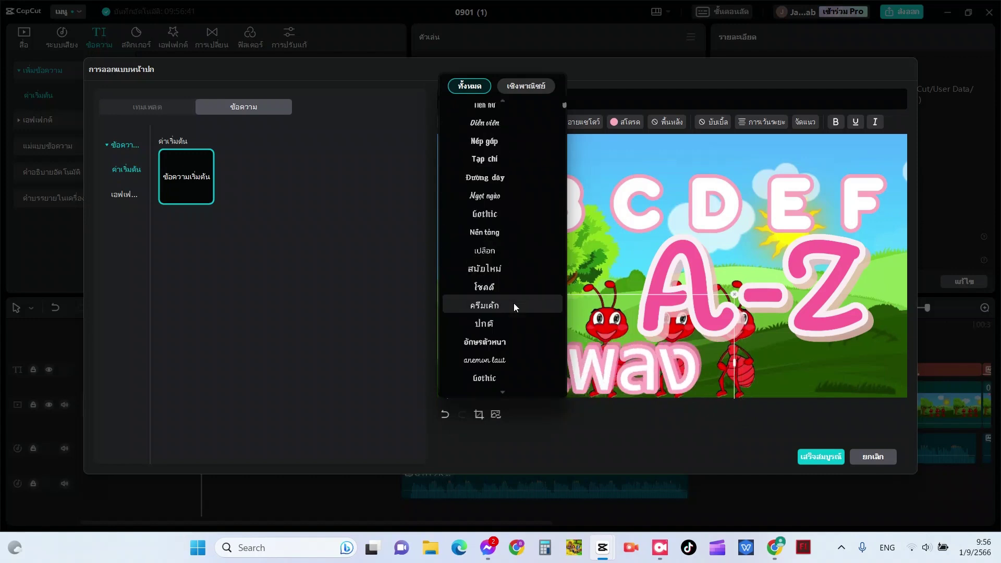
scroll(514, 303, down, 10)
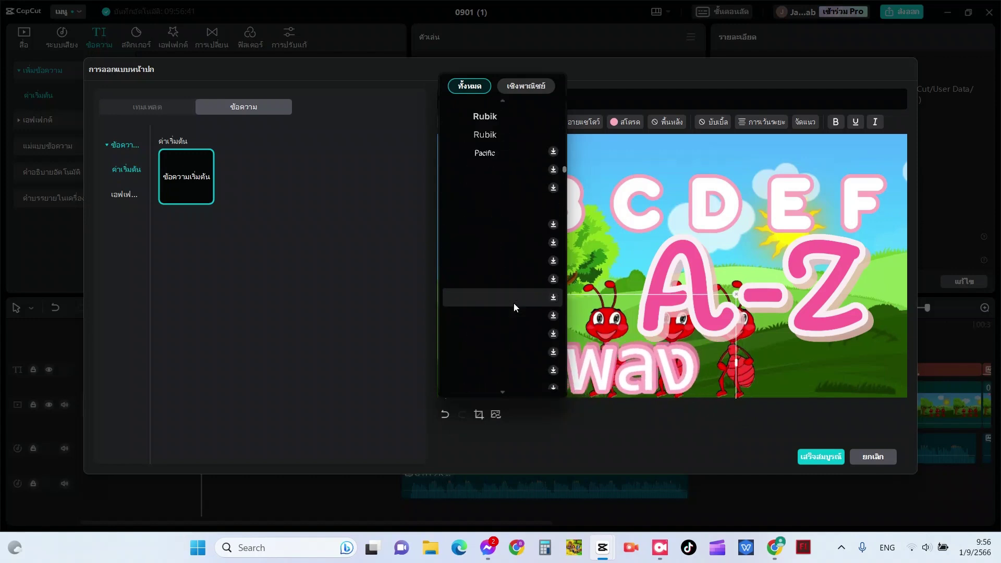
scroll(514, 302, down, 10)
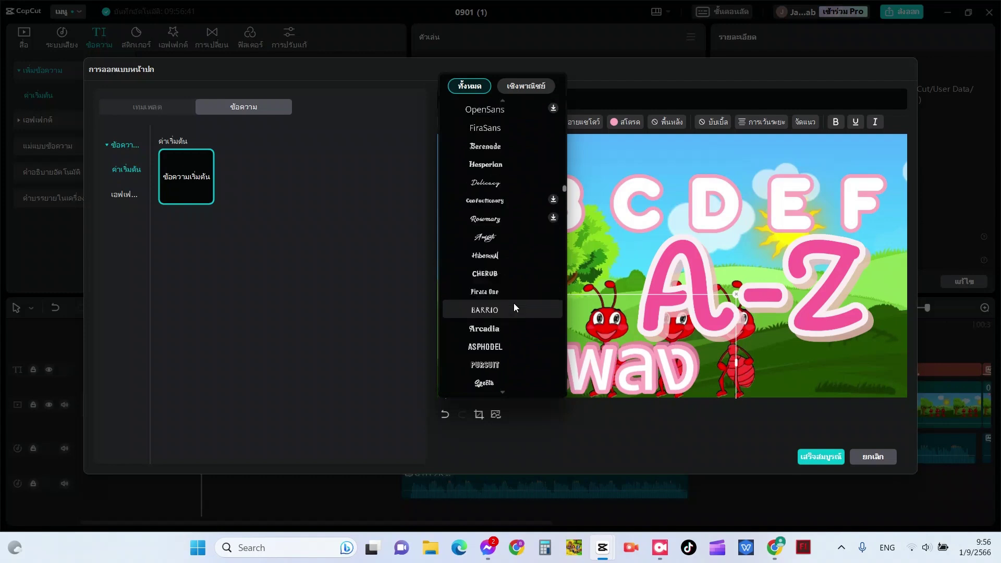
scroll(513, 303, down, 10)
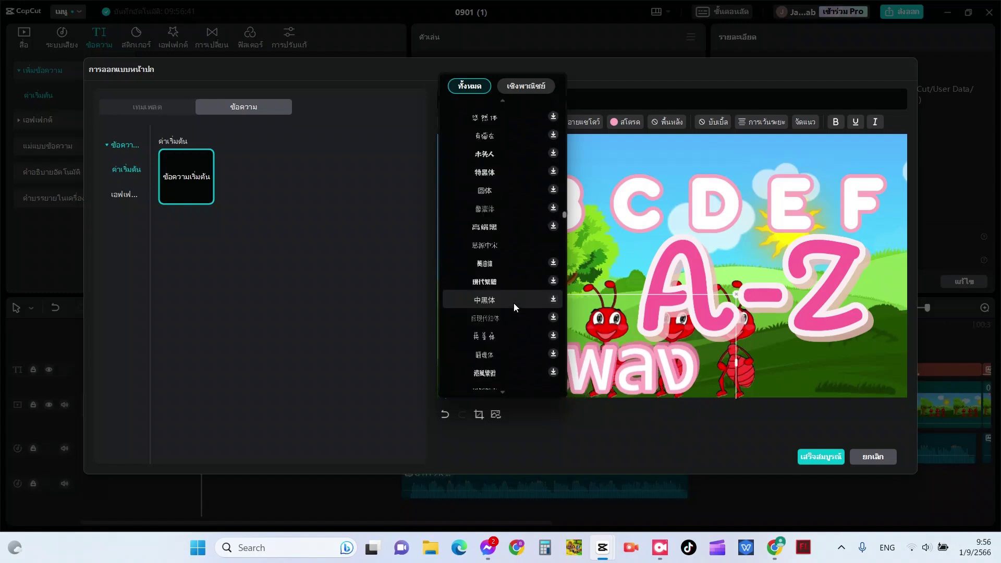
scroll(514, 302, down, 10)
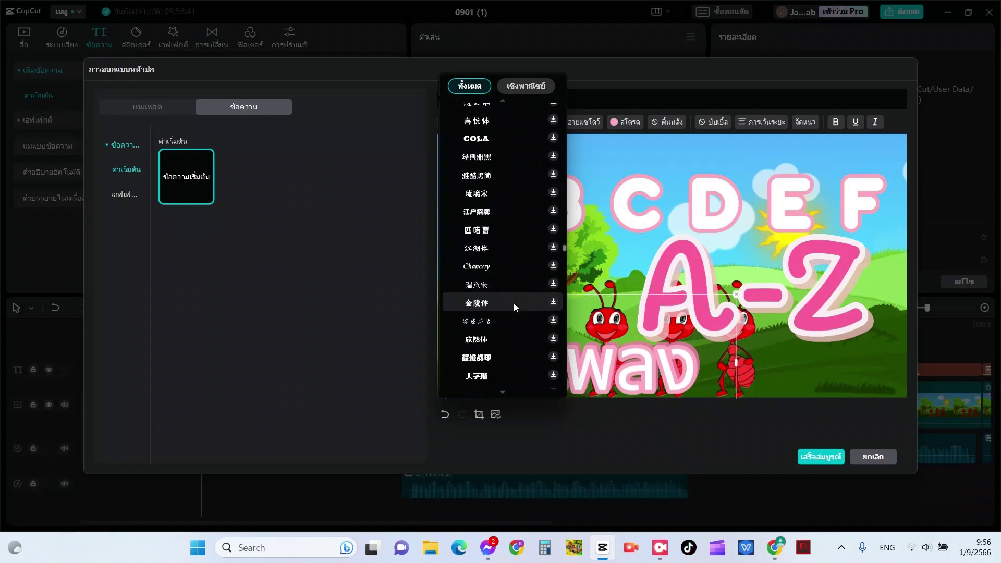
scroll(513, 302, down, 10)
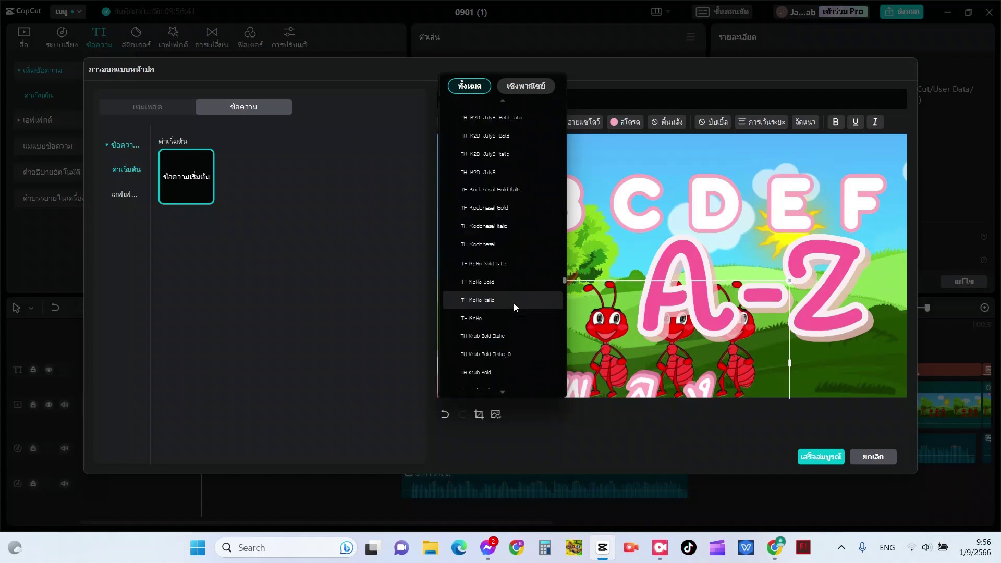
scroll(514, 308, up, 2)
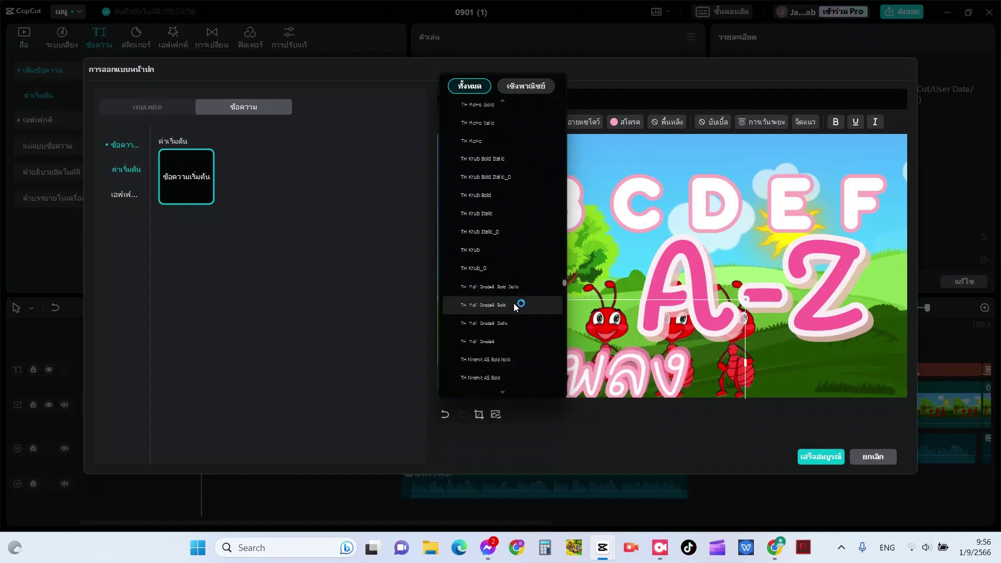
scroll(514, 302, up, 1)
click(514, 302)
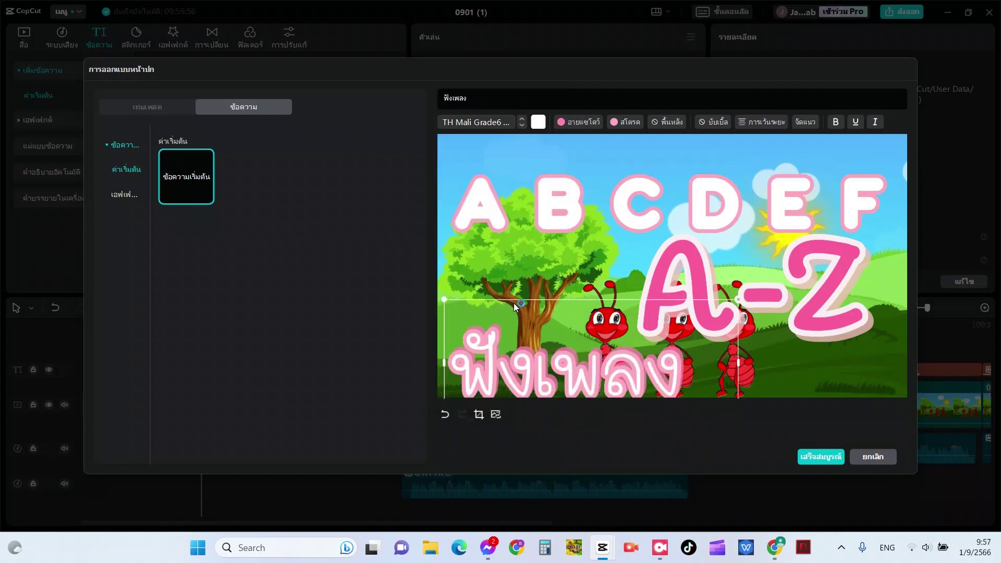
Step: Make the ฟังเพลง text bold, settle it in the cover's lower-left corner and finish the cover design
drag(655, 377, 652, 361)
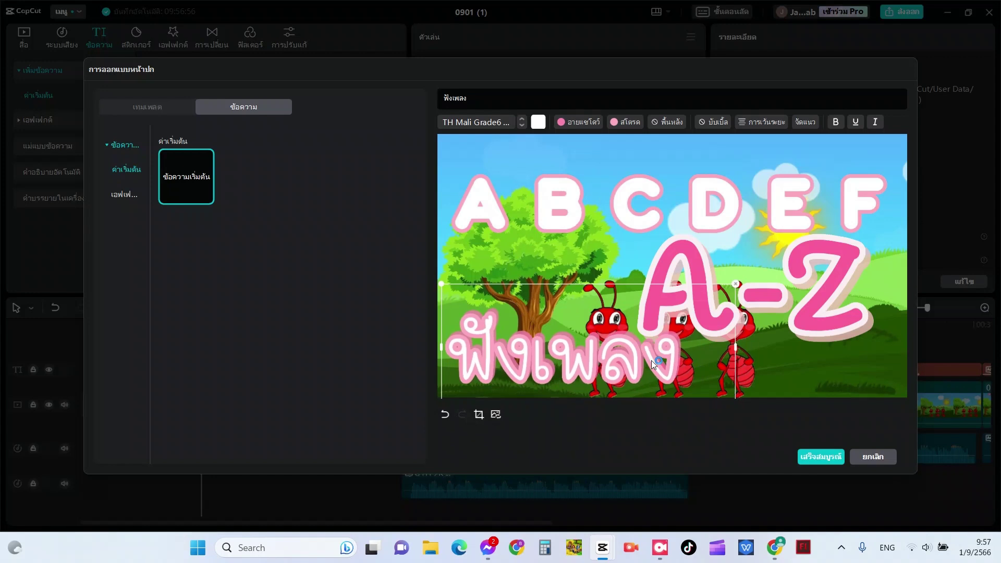
click(836, 122)
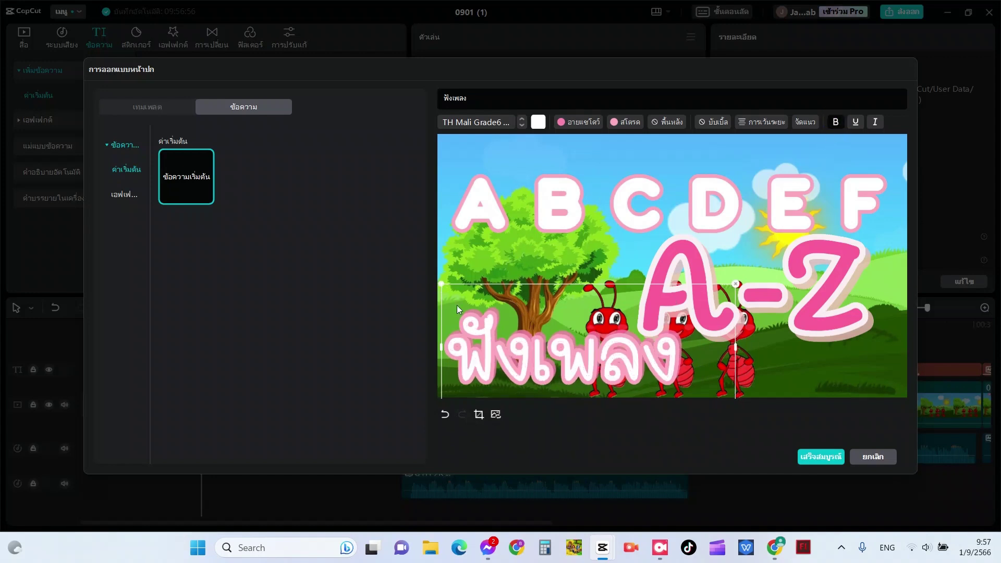
drag(484, 327, 480, 339)
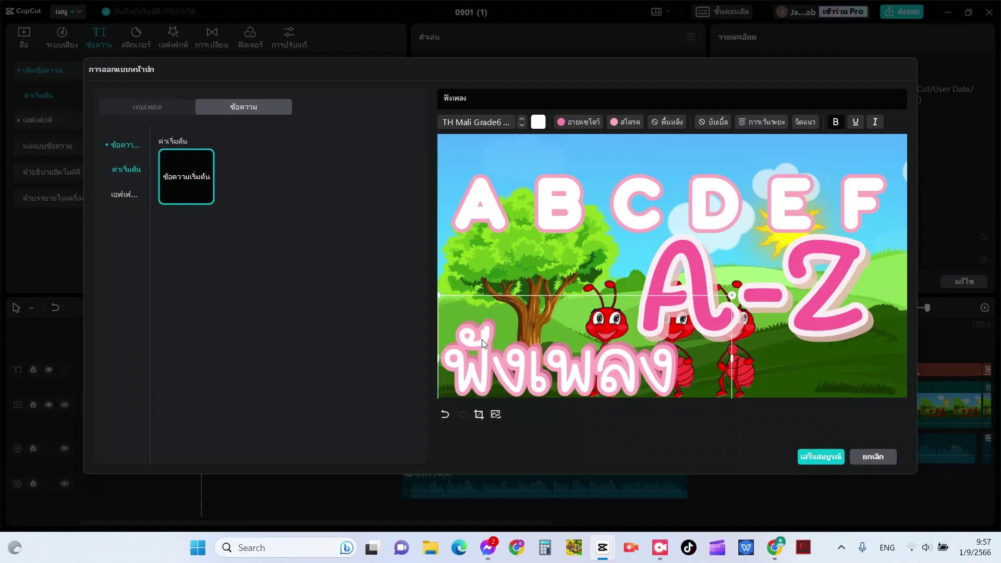
click(829, 458)
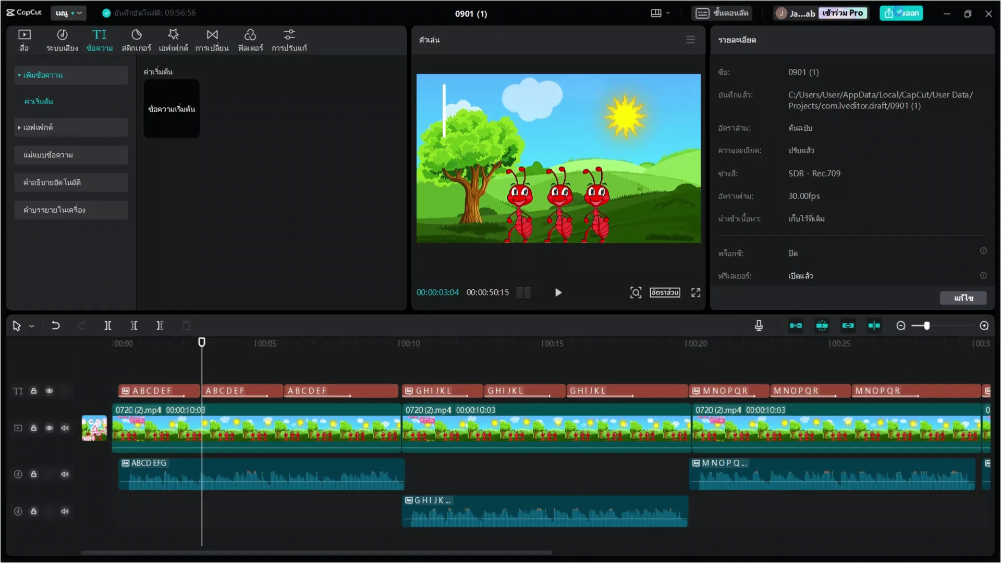
Step: Export the video 0901 (1) as a 1080P H.264 mp4 at 30fps with the cover added at the start
click(898, 13)
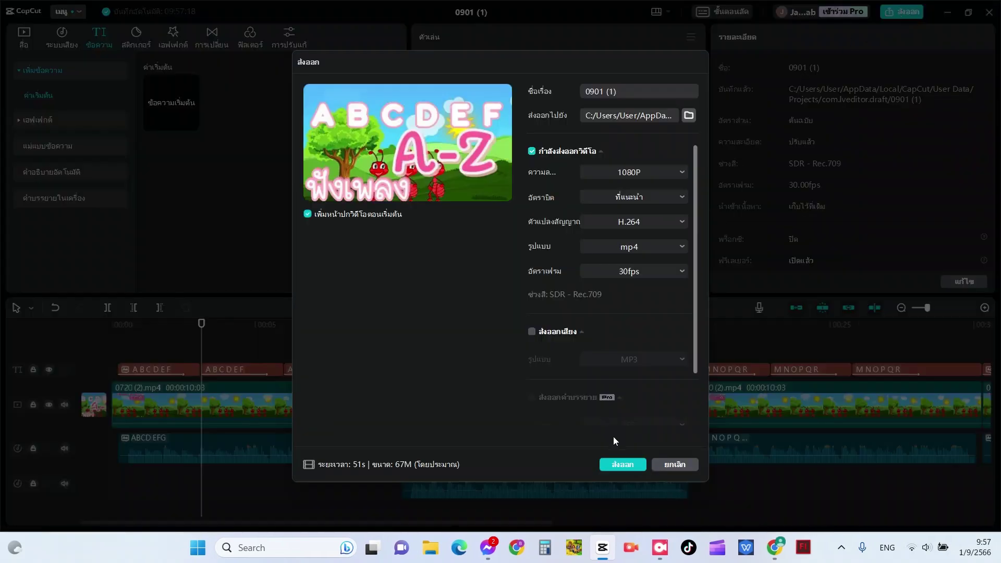
click(628, 465)
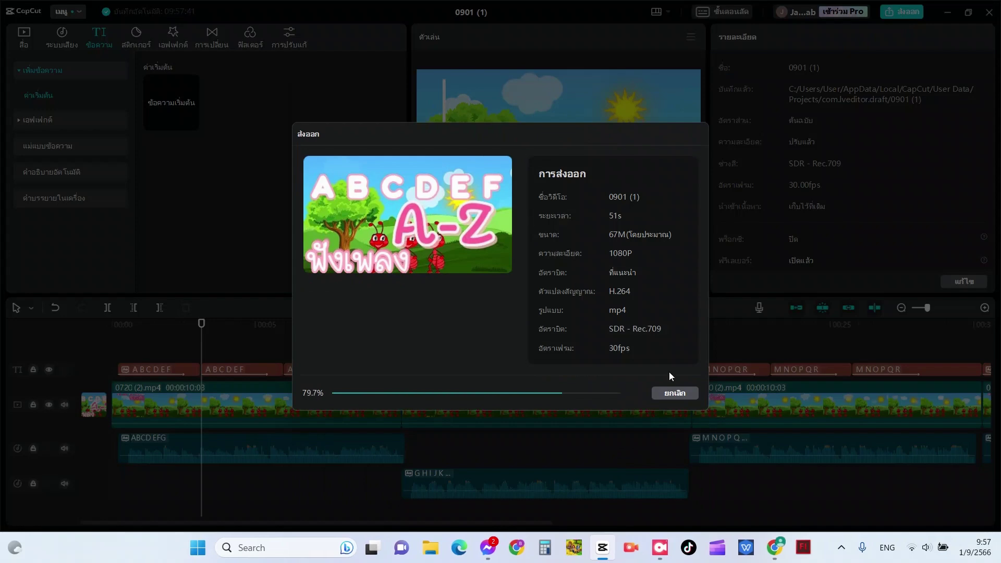
Step: Switch to Chrome, open YouTube Studio, dismiss the video notice and open the video upload dialog
mouse_move(775, 547)
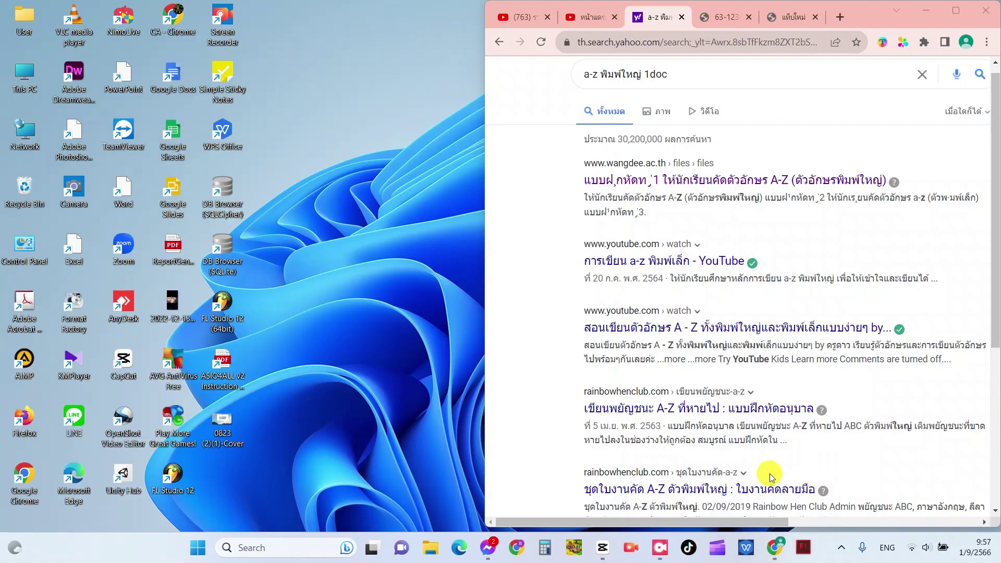
click(771, 478)
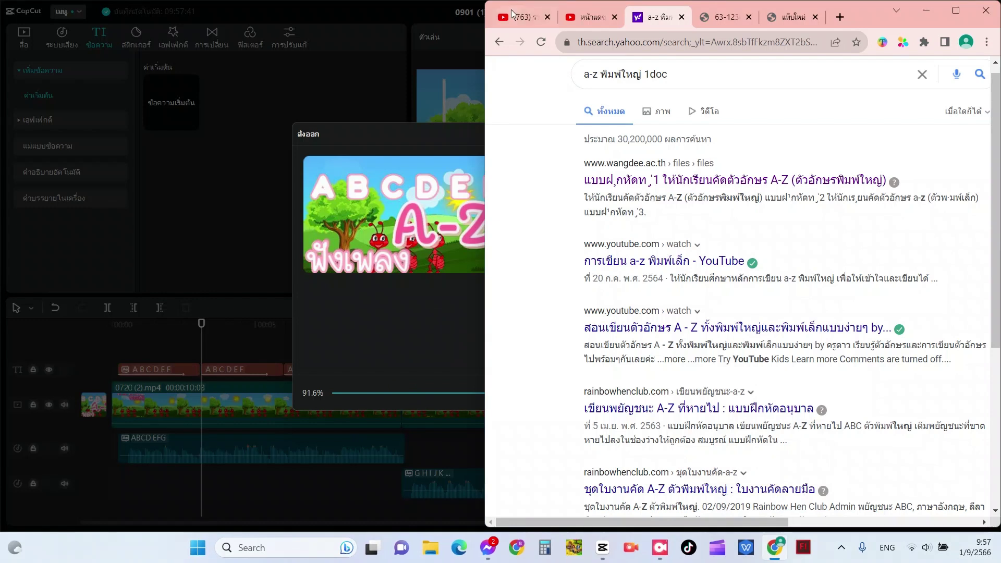
click(510, 14)
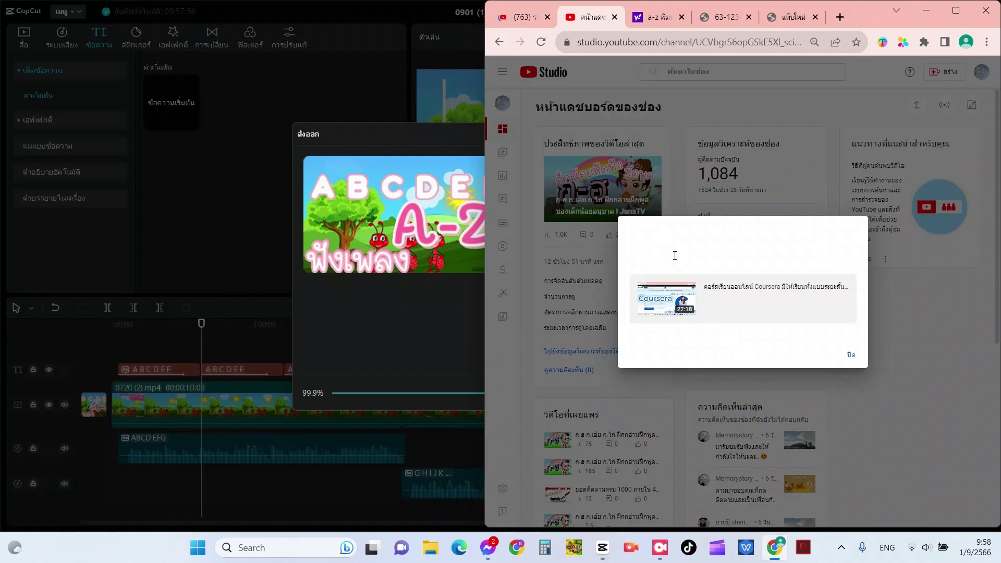
click(851, 355)
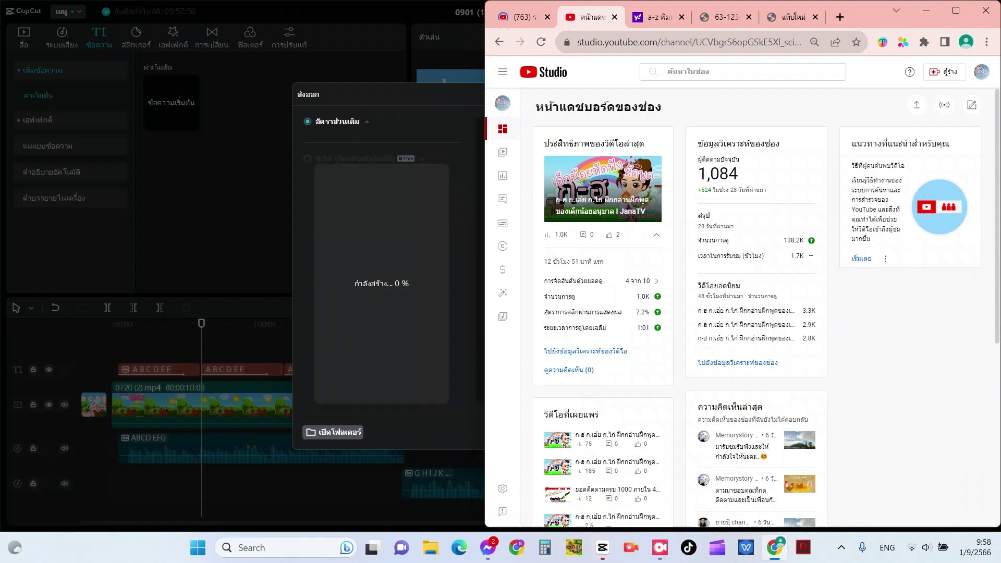
click(948, 76)
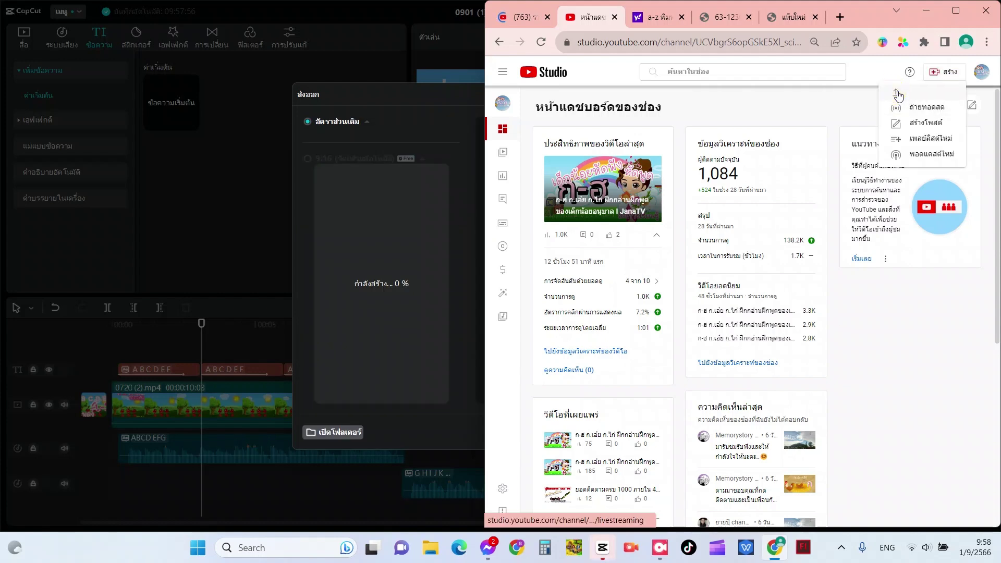
click(898, 95)
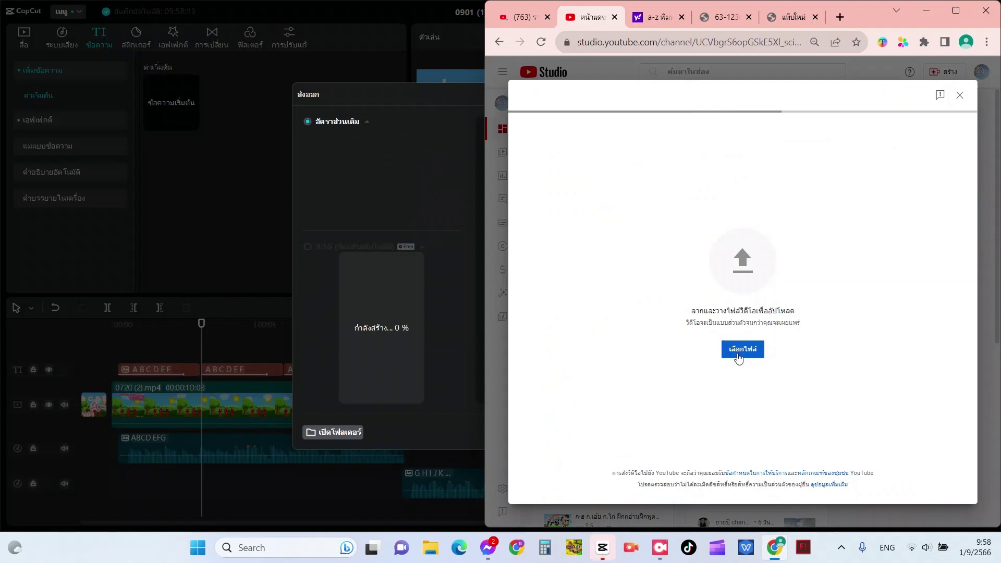